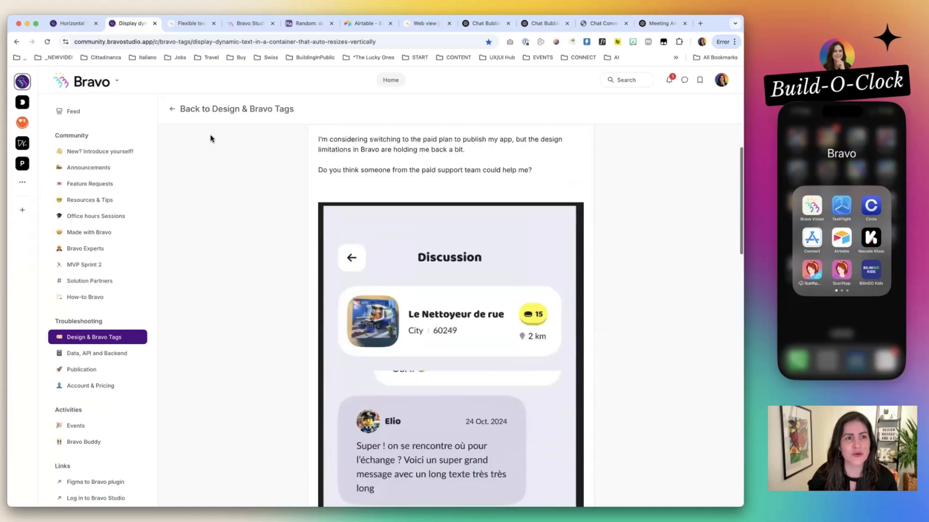
# Review the two Bravo community threads, one on horizontal text layout and one on auto-resizing text containers, including their screenshots and replies.
pyautogui.hotkey('ctrl', 'shift', 'Tab')
pyautogui.scroll(-15, 401, 255)
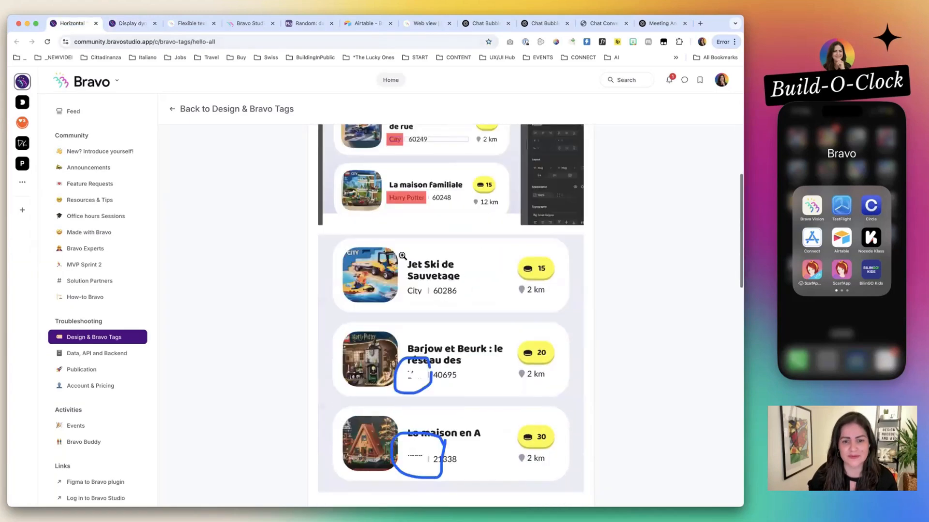
pyautogui.scroll(-10, 401, 256)
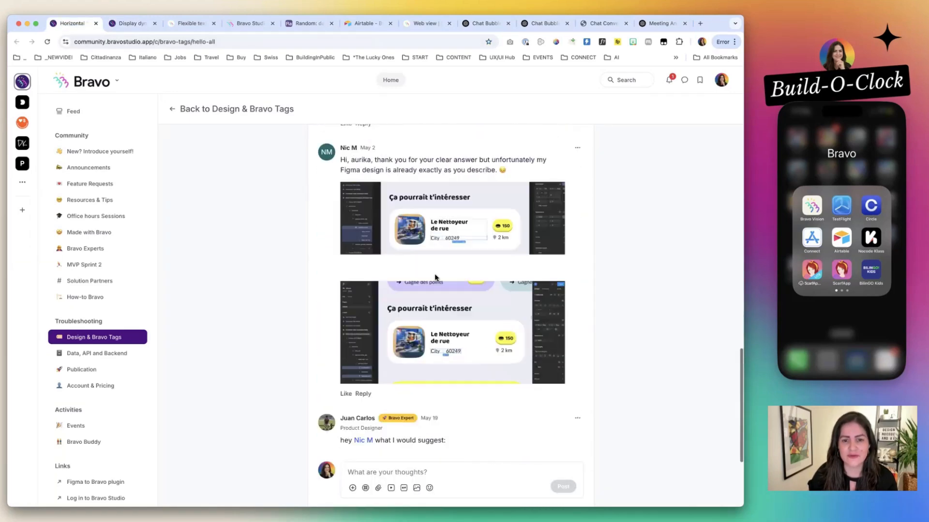
pyautogui.scroll(2, 402, 255)
pyautogui.click(130, 23)
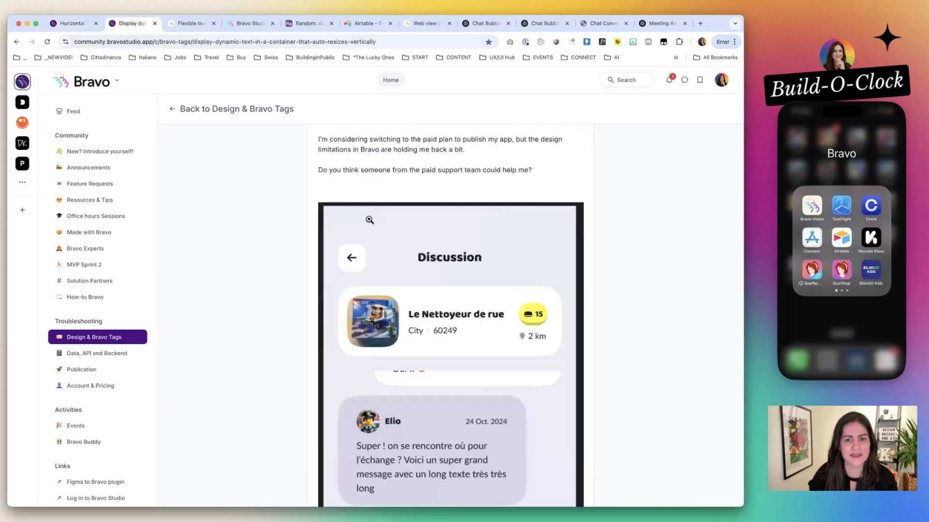
pyautogui.scroll(-8, 385, 237)
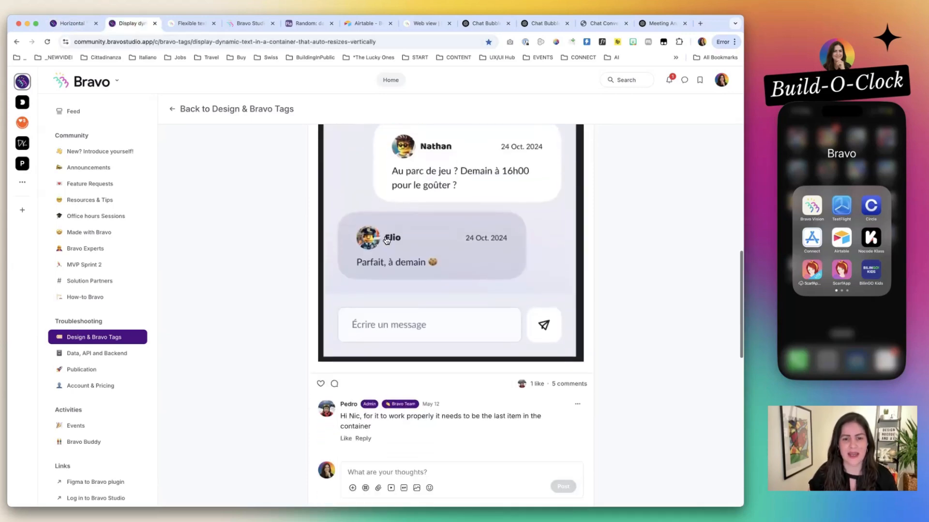
# Switch to Figma and examine the description and spec cards in the Jet Ski de Sauvetage listing screenshot in the Testing file.
pyautogui.press('super+Tab')
pyautogui.press('super+Tab')
pyautogui.press('super+Tab')
pyautogui.press('super+Tab')
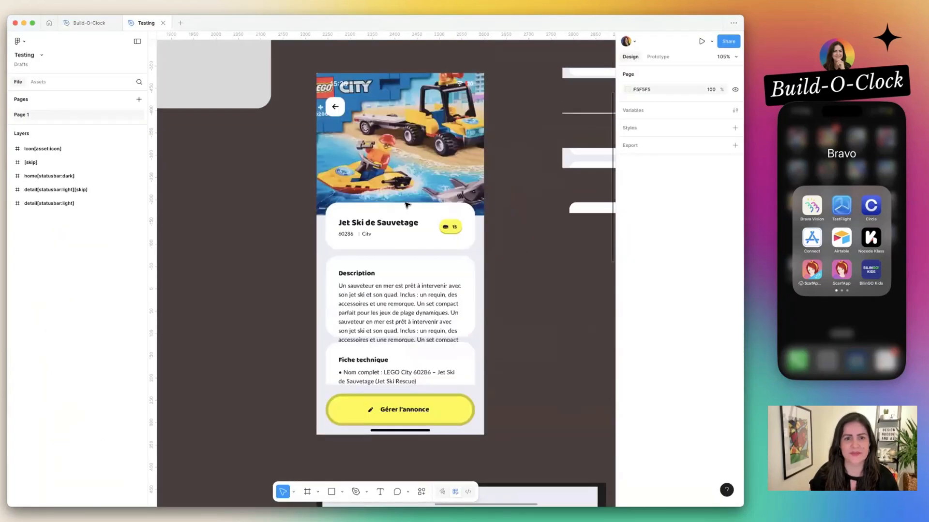
pyautogui.click(342, 348)
pyautogui.scroll(4, 343, 348)
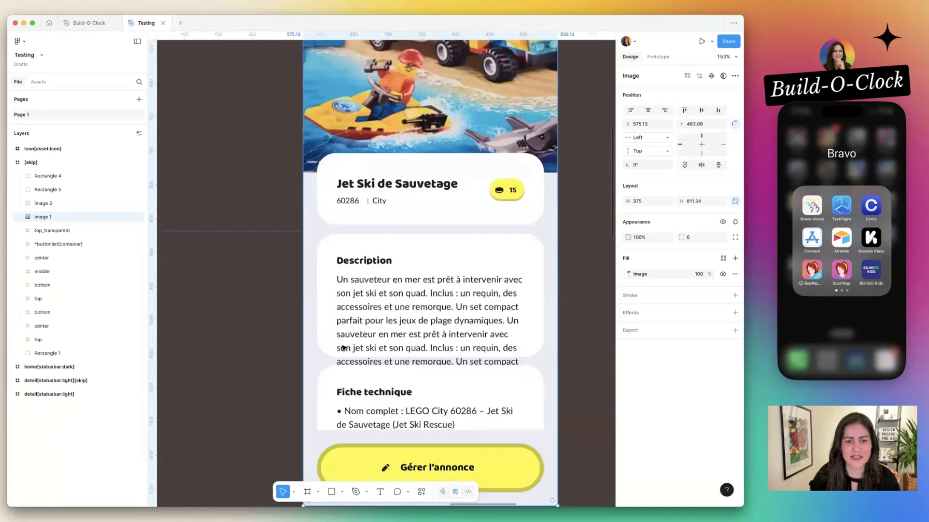
pyautogui.scroll(-4, 342, 347)
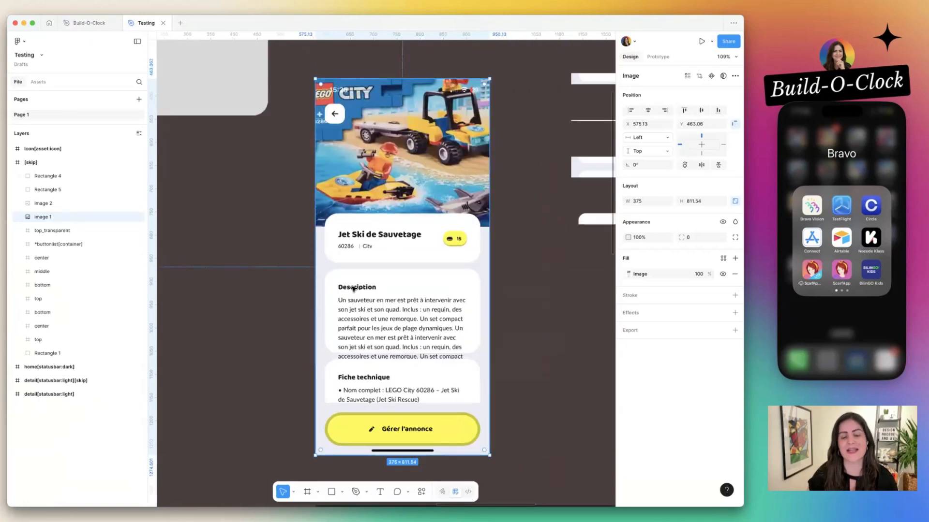
pyautogui.scroll(-1, 353, 317)
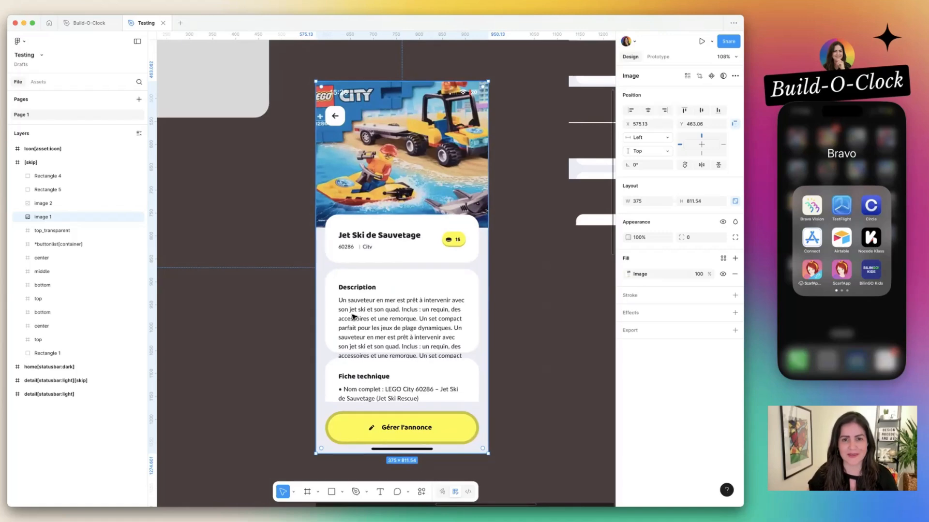
pyautogui.scroll(-5, 353, 317)
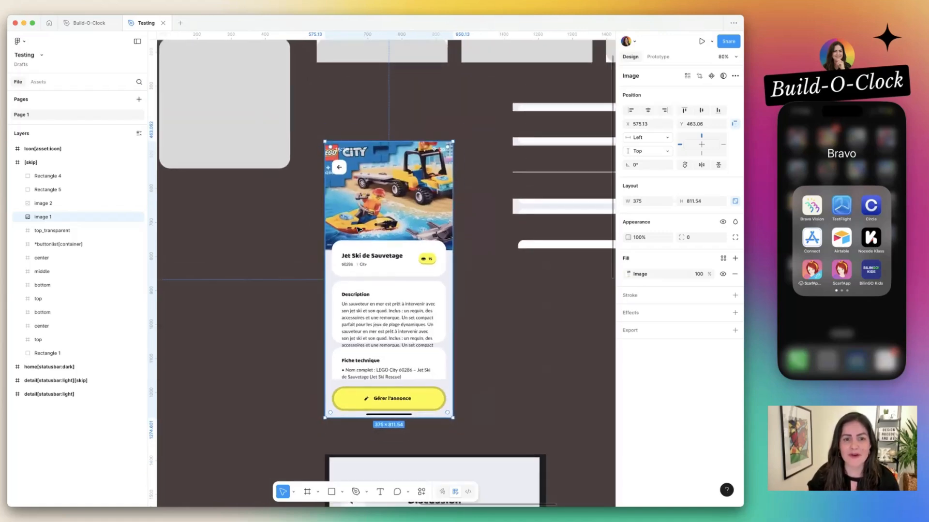
pyautogui.scroll(2, 358, 230)
pyautogui.scroll(-4, 358, 229)
pyautogui.scroll(1, 358, 230)
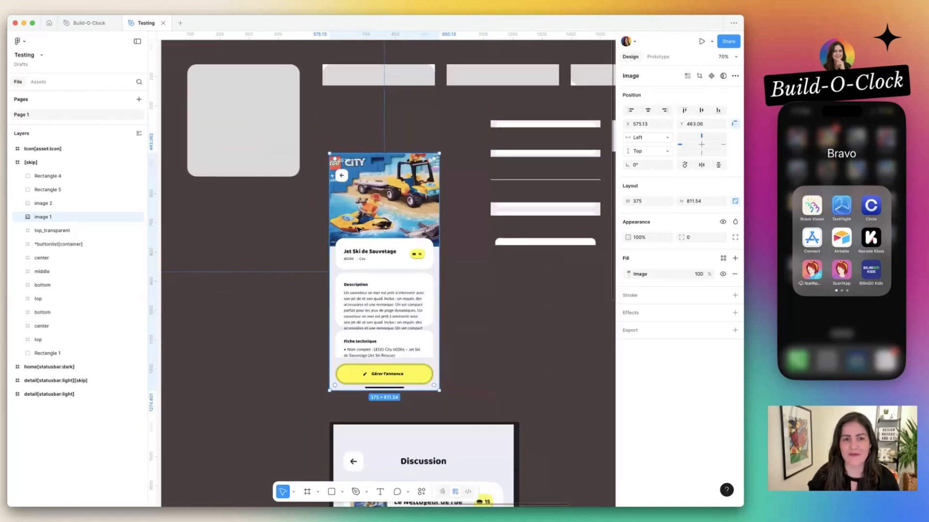
pyautogui.scroll(-3, 358, 230)
# Inspect the grey rounded square and its separate top, center and bottom slice frames above the listing screenshot.
pyautogui.click(288, 152)
pyautogui.scroll(2, 289, 153)
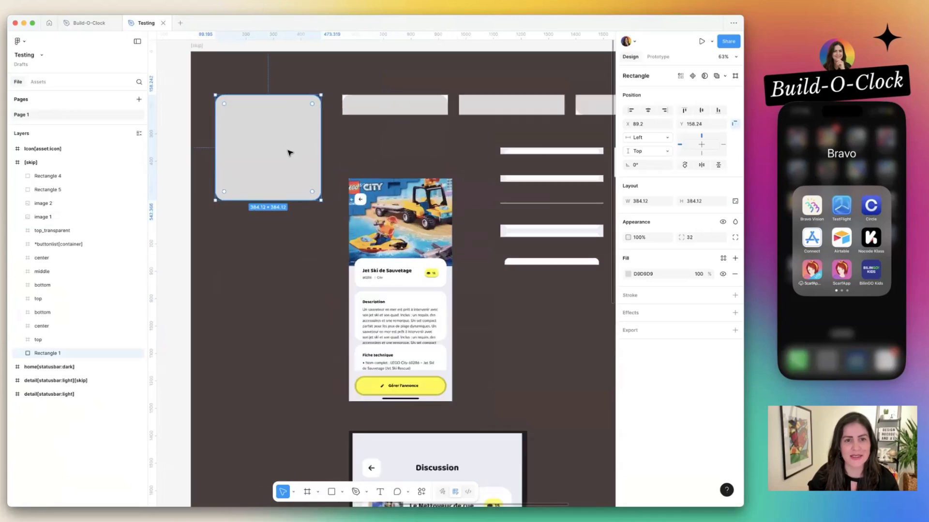
pyautogui.click(373, 97)
pyautogui.scroll(2, 374, 99)
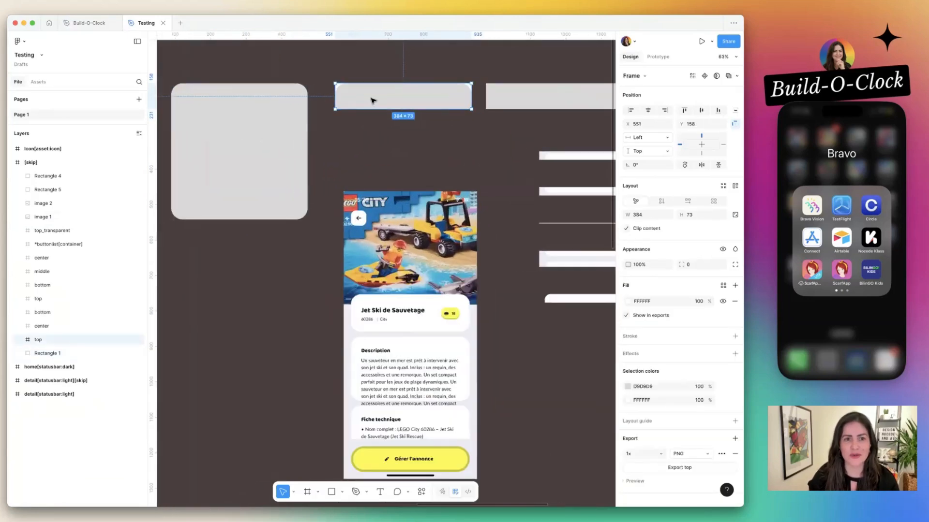
pyautogui.hscroll(2, 373, 101)
pyautogui.scroll(1, 373, 100)
pyautogui.click(489, 110)
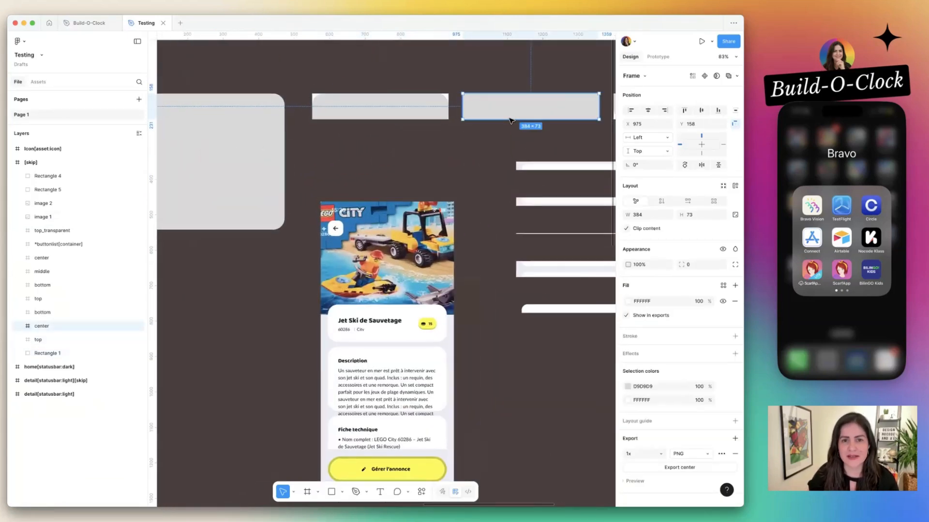
pyautogui.hscroll(5, 489, 115)
pyautogui.click(489, 115)
pyautogui.hscroll(-2, 489, 115)
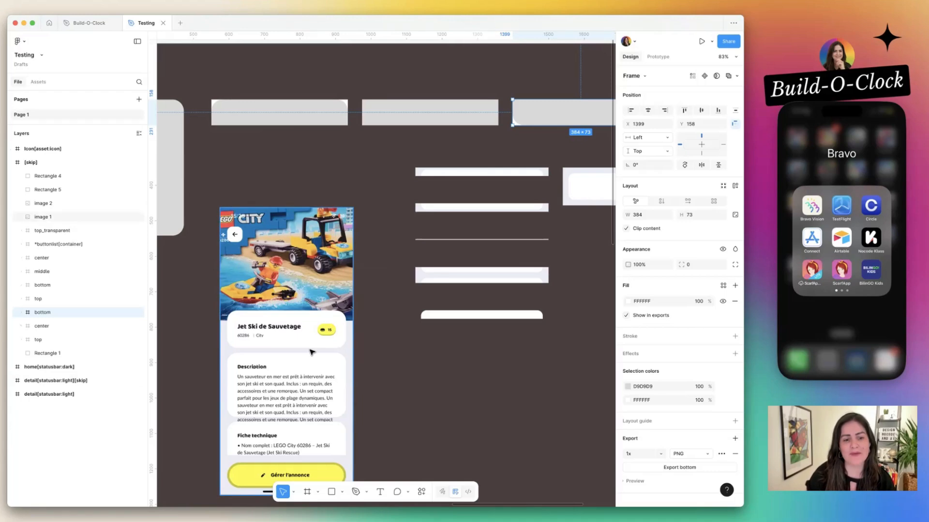
# Examine the thin top and middle slice frames, the button list container and the Discussion screenshot in the [skip] frame.
pyautogui.scroll(-3, 287, 247)
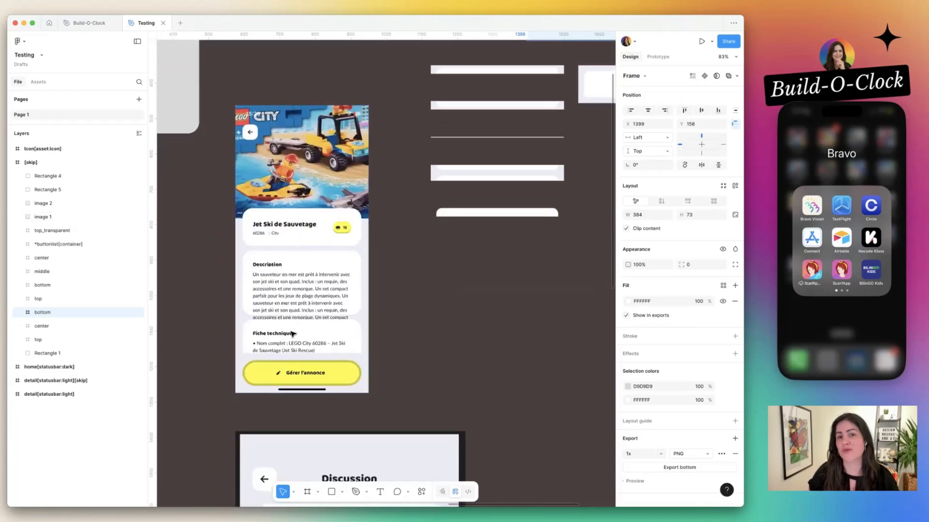
pyautogui.scroll(2, 292, 334)
pyautogui.scroll(-5, 292, 334)
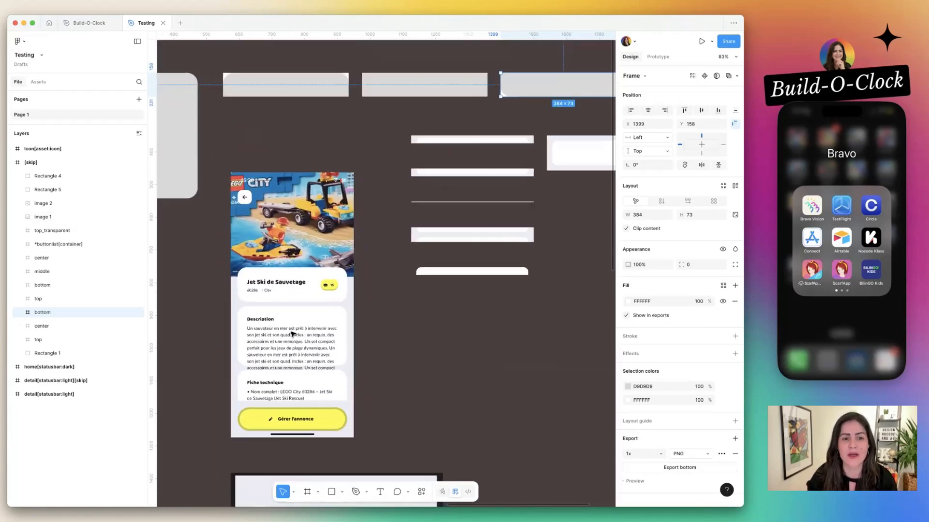
pyautogui.scroll(2, 292, 334)
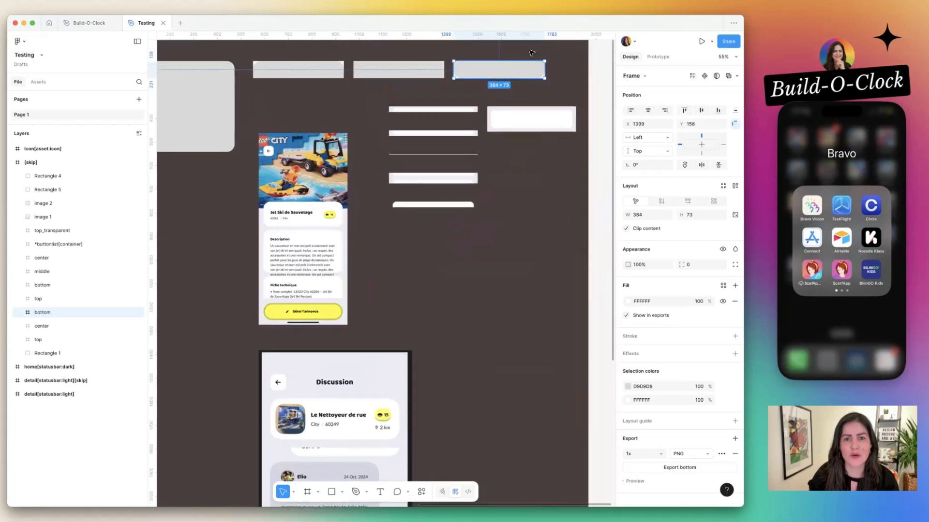
pyautogui.scroll(6, 484, 105)
pyautogui.click(394, 161)
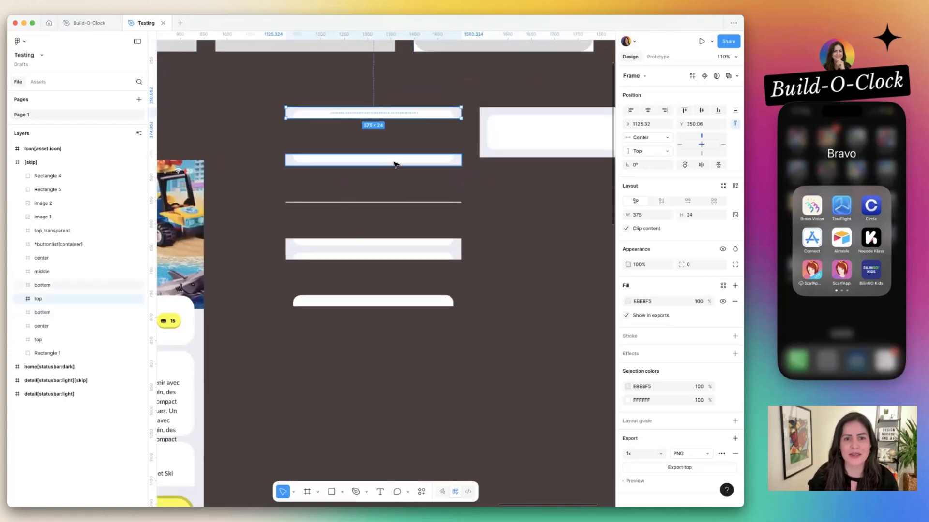
pyautogui.click(396, 202)
pyautogui.click(390, 240)
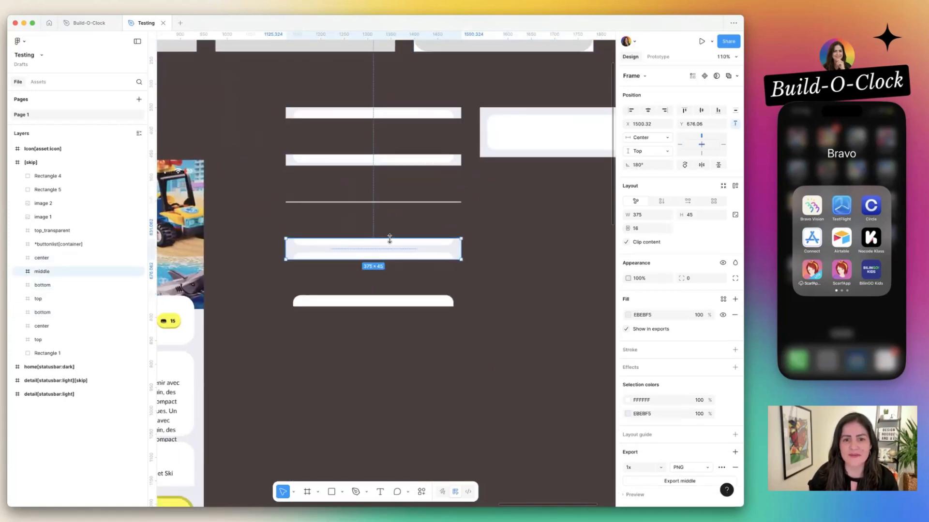
pyautogui.scroll(-5, 390, 239)
pyautogui.click(524, 169)
pyautogui.scroll(-5, 503, 203)
pyautogui.click(468, 295)
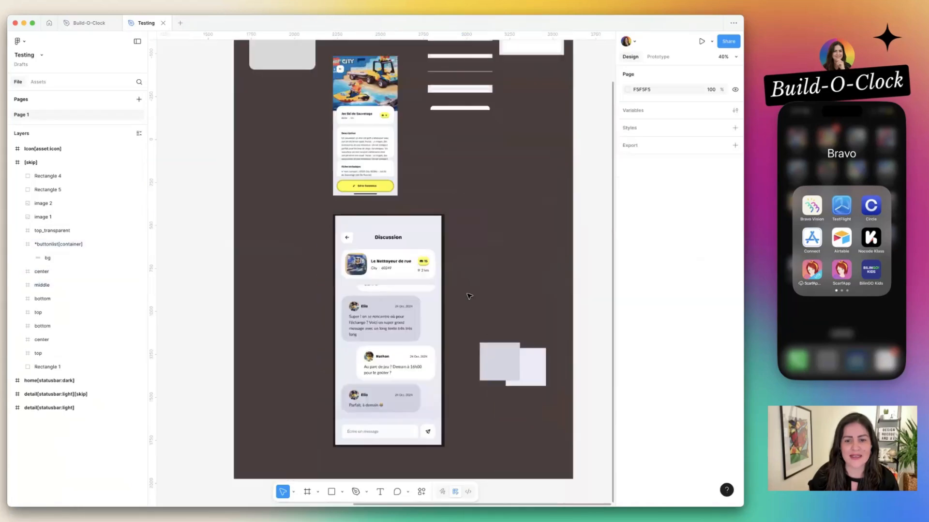
pyautogui.scroll(-6, 388, 277)
# Switch to the Build-O-Clock design file and stretch the first card's paragraph text box to about 200 px high.
pyautogui.click(89, 24)
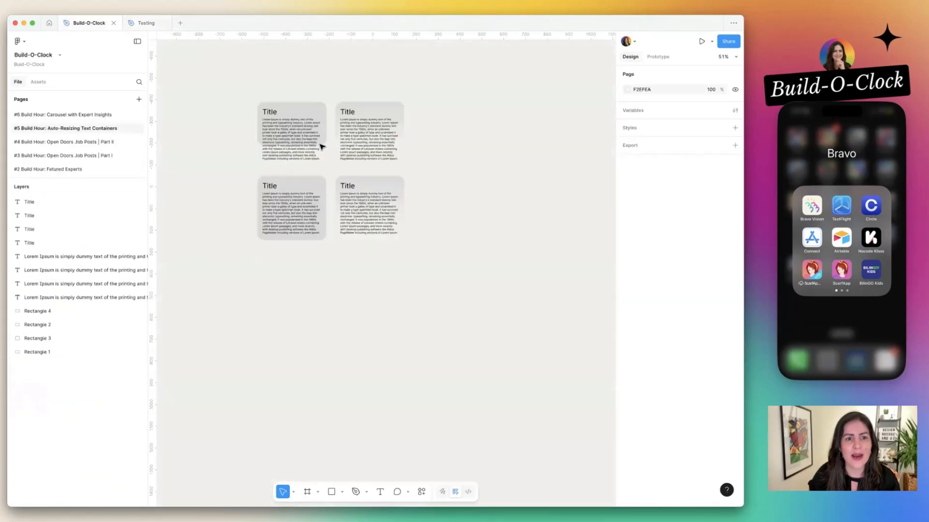
pyautogui.moveTo(197, 91); pyautogui.dragTo(353, 204)
pyautogui.scroll(1, 352, 203)
pyautogui.scroll(3, 351, 204)
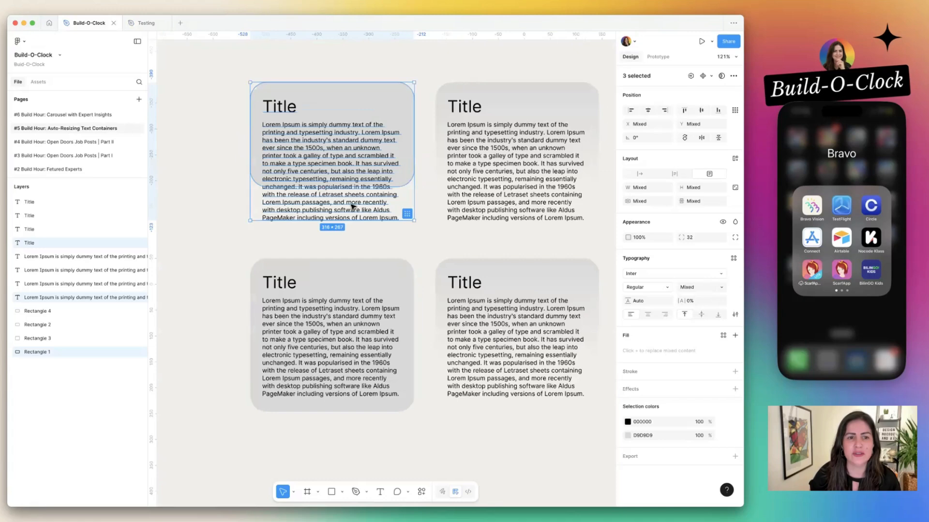
pyautogui.click(316, 161)
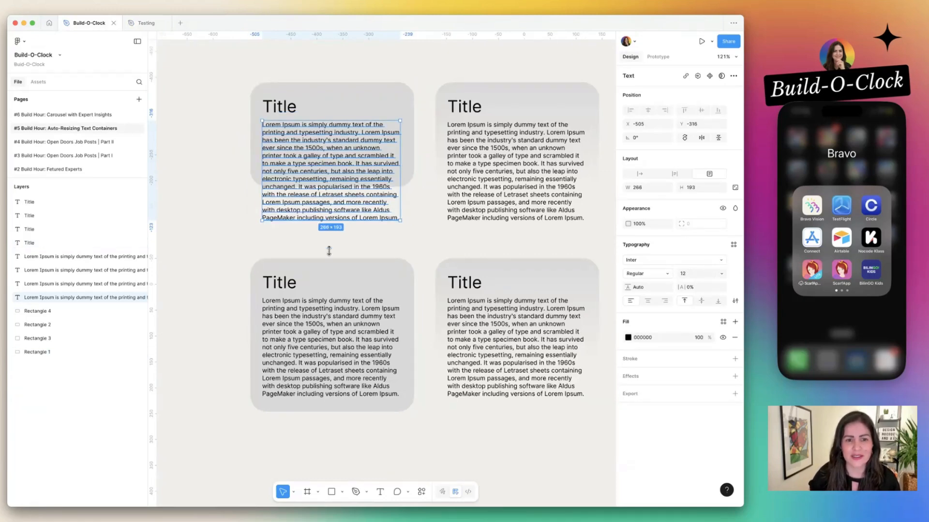
pyautogui.moveTo(328, 251); pyautogui.dragTo(329, 225)
# Try to shorten the first card's paragraph by deleting its text from "unchanged" onward.
pyautogui.doubleClick(322, 181)
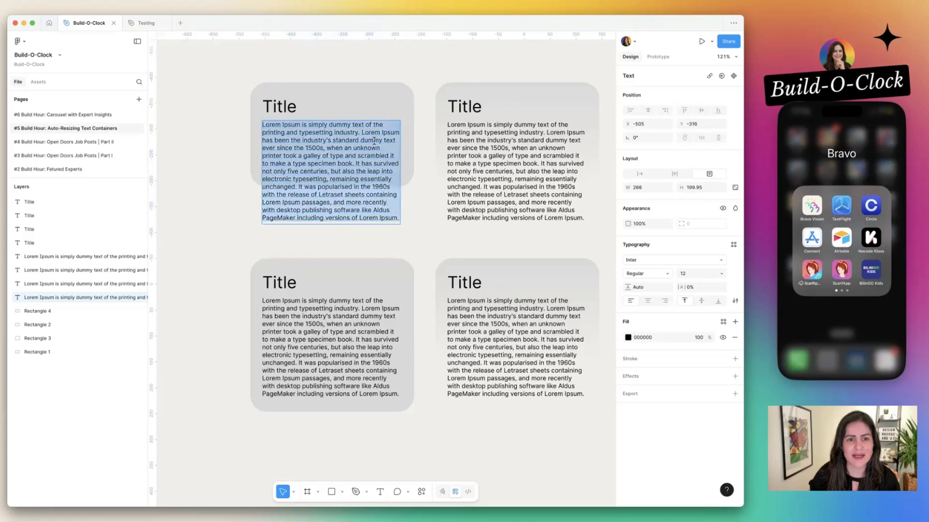
pyautogui.click(375, 141)
pyautogui.moveTo(392, 180); pyautogui.dragTo(396, 260)
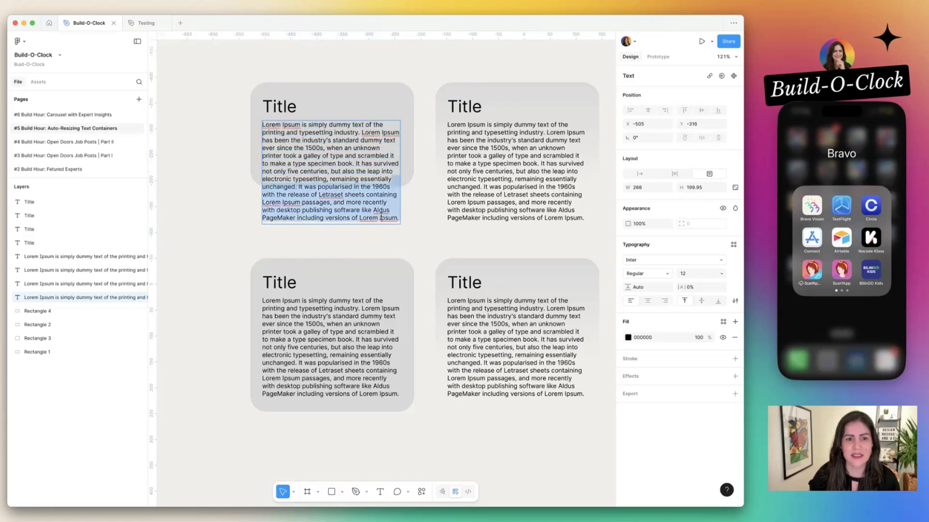
pyautogui.press('BackSpace')
pyautogui.click(420, 203)
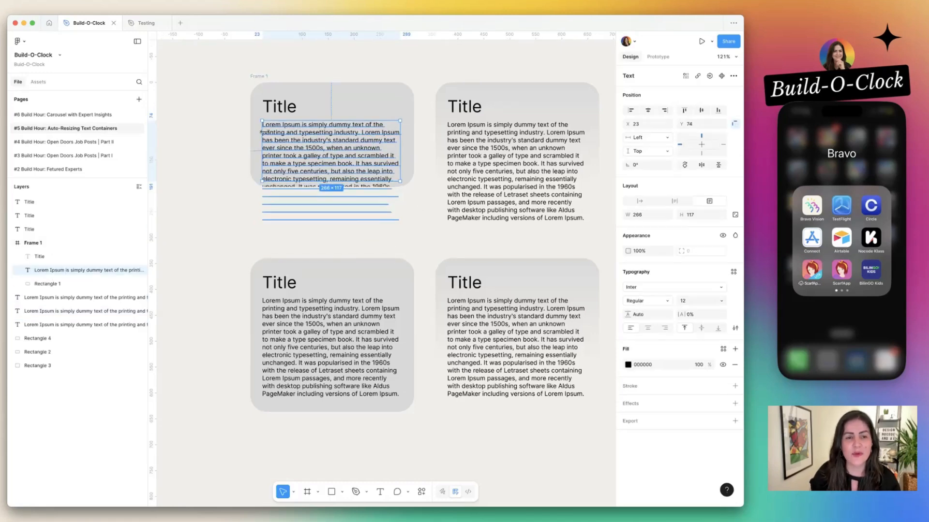
pyautogui.press('super+z')
# Stretch the paragraph text box inside the framed first card to about 200 px high.
pyautogui.click(327, 154)
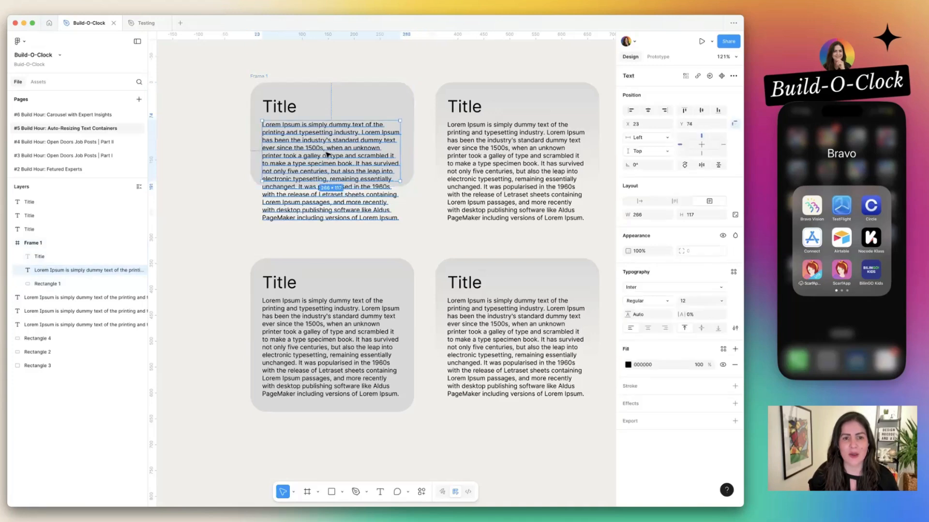
pyautogui.moveTo(328, 183); pyautogui.dragTo(325, 225)
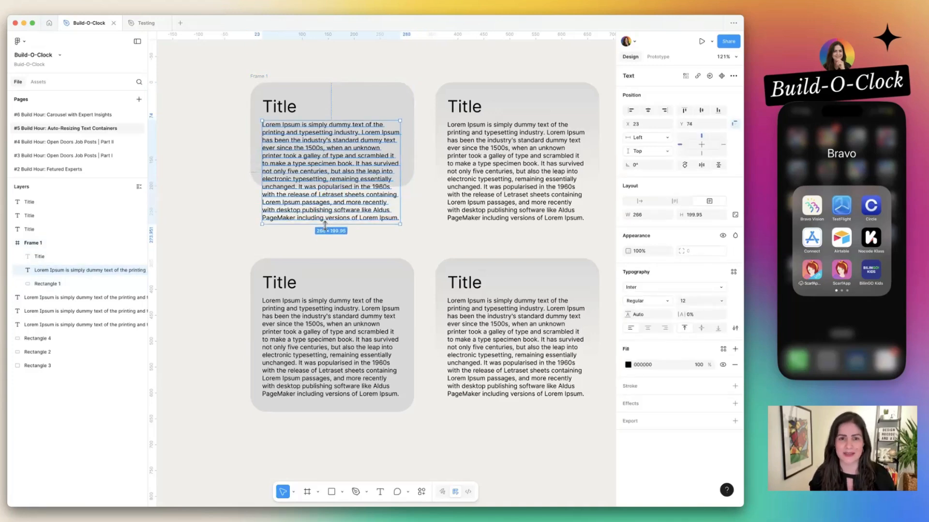
pyautogui.click(432, 201)
# Try to shorten the paragraph on the gradient card beside Frame 1 by deleting everything after "remaining essentially".
pyautogui.hscroll(4, 433, 202)
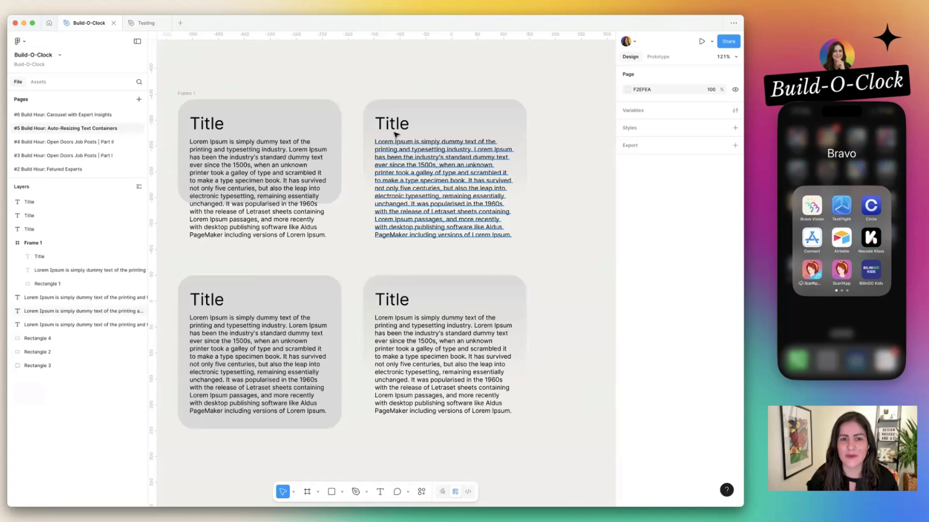
pyautogui.click(433, 132)
pyautogui.click(533, 119)
pyautogui.click(511, 125)
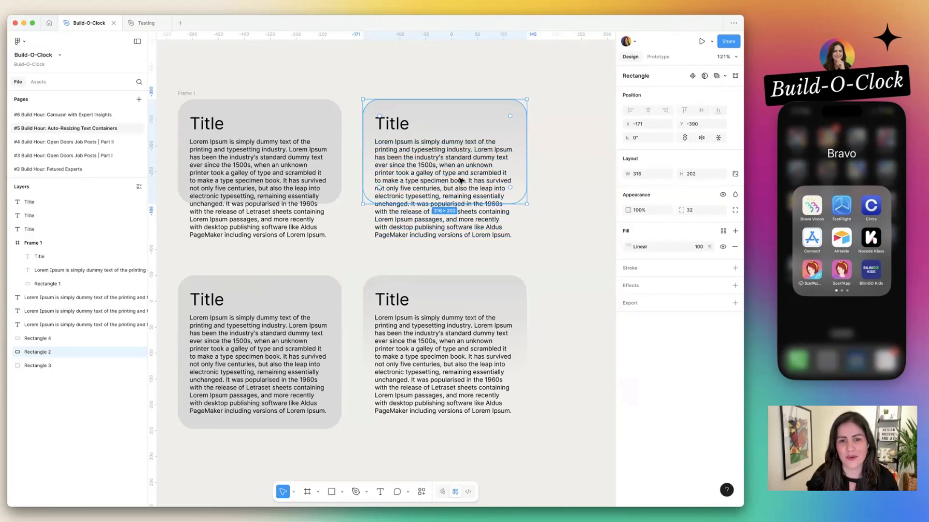
pyautogui.doubleClick(467, 211)
pyautogui.press('Escape')
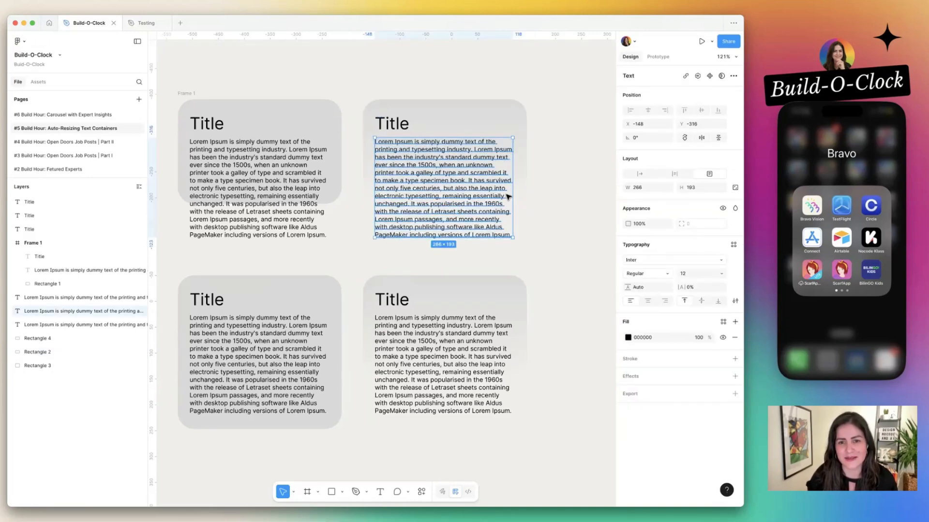
pyautogui.doubleClick(503, 198)
pyautogui.moveTo(504, 197); pyautogui.dragTo(517, 254)
pyautogui.press('BackSpace')
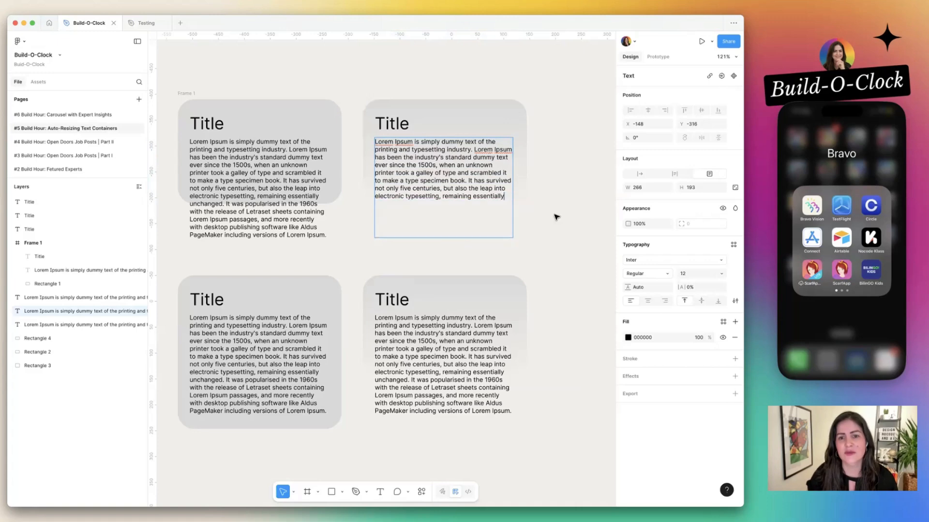
pyautogui.press('Escape')
pyautogui.press('super+z')
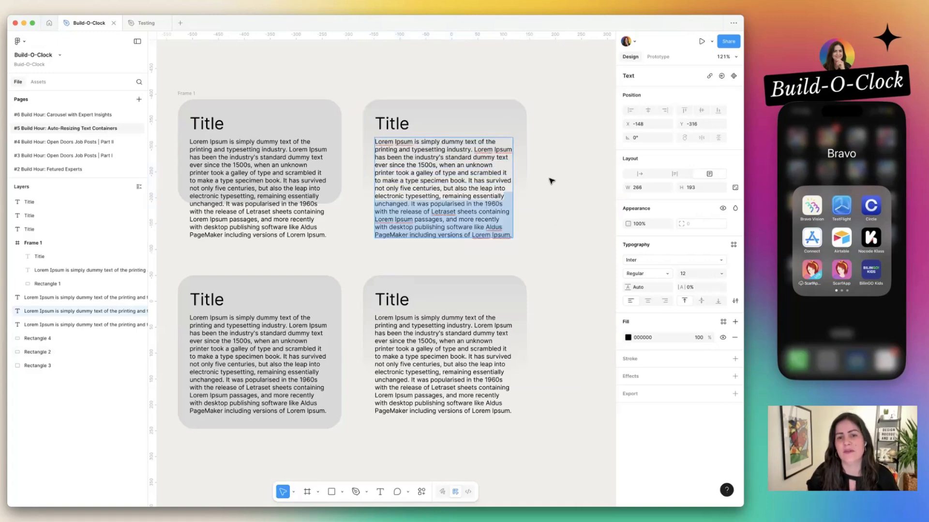
# Shorten the gradient rectangle behind the card beside Frame 1 to about 138 px high.
pyautogui.click(520, 158)
pyautogui.moveTo(491, 204); pyautogui.dragTo(494, 174)
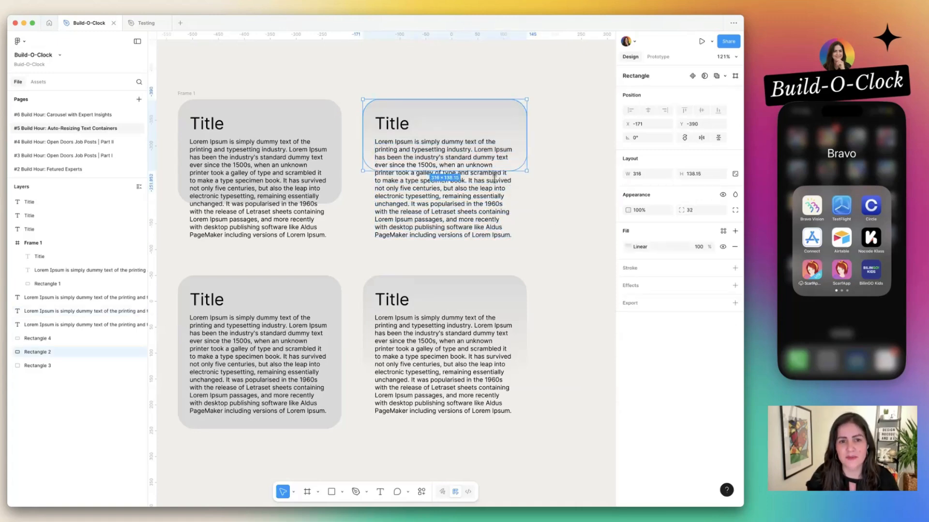
pyautogui.click(551, 161)
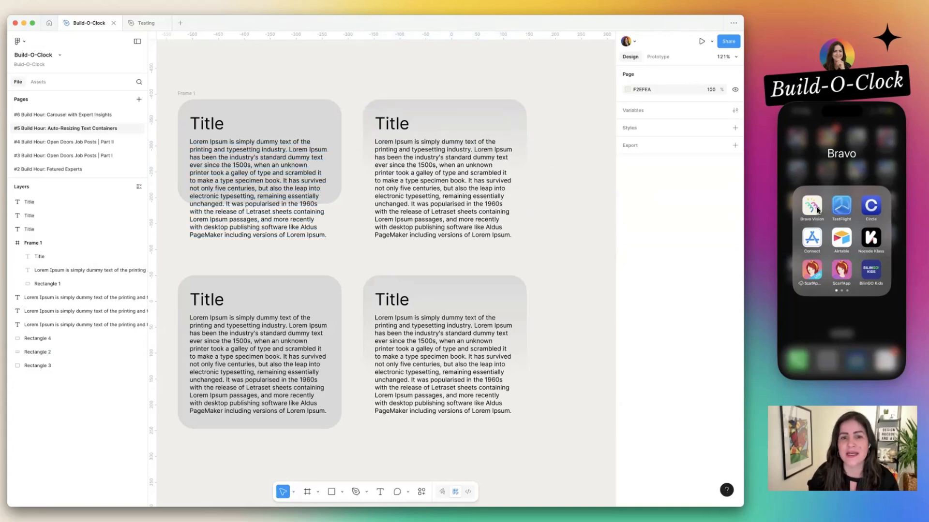
pyautogui.scroll(-5, 489, 251)
pyautogui.click(437, 333)
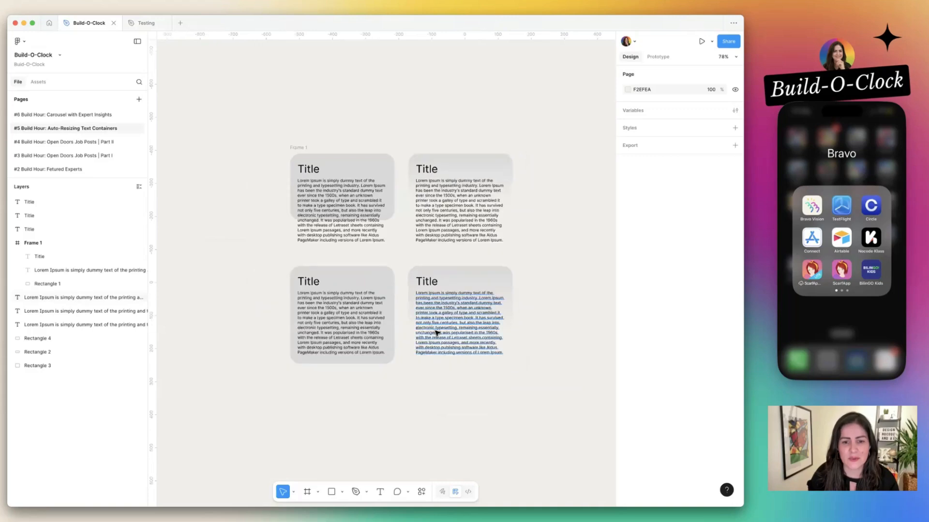
pyautogui.click(572, 208)
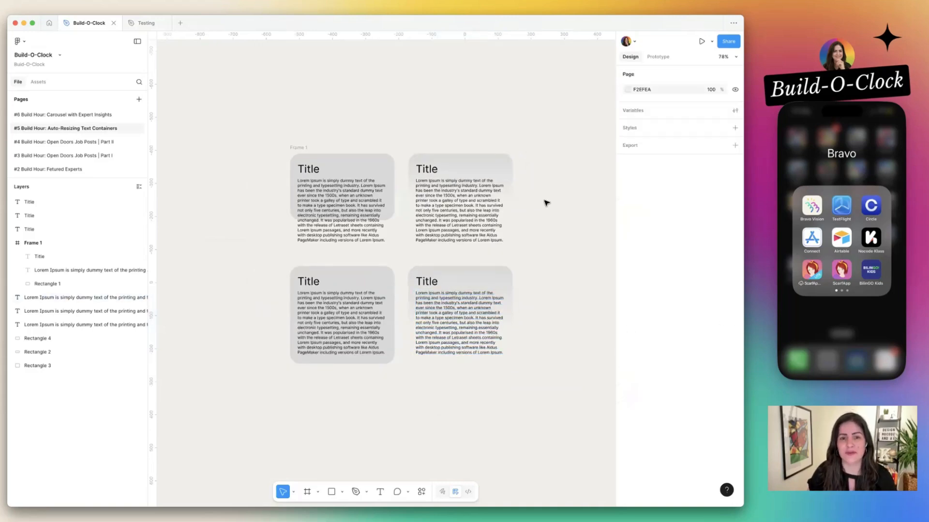
# Switch to the Testing design file and examine the title, zip and effect layers inside the detail screen's top container, collapsing the container.
pyautogui.click(507, 189)
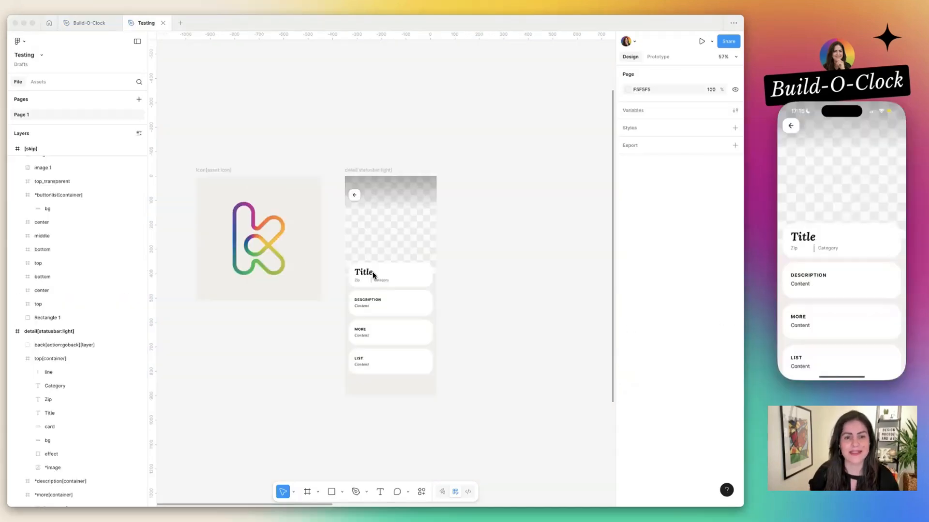
pyautogui.click(374, 273)
pyautogui.scroll(5, 375, 274)
pyautogui.keyDown('super'); pyautogui.click(374, 274); pyautogui.keyUp('super')
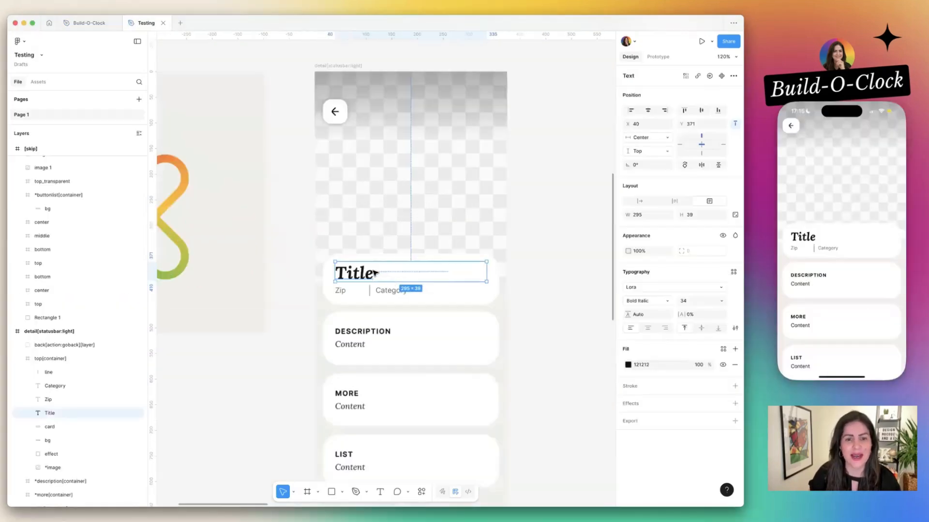
pyautogui.scroll(-3, 374, 274)
pyautogui.click(348, 283)
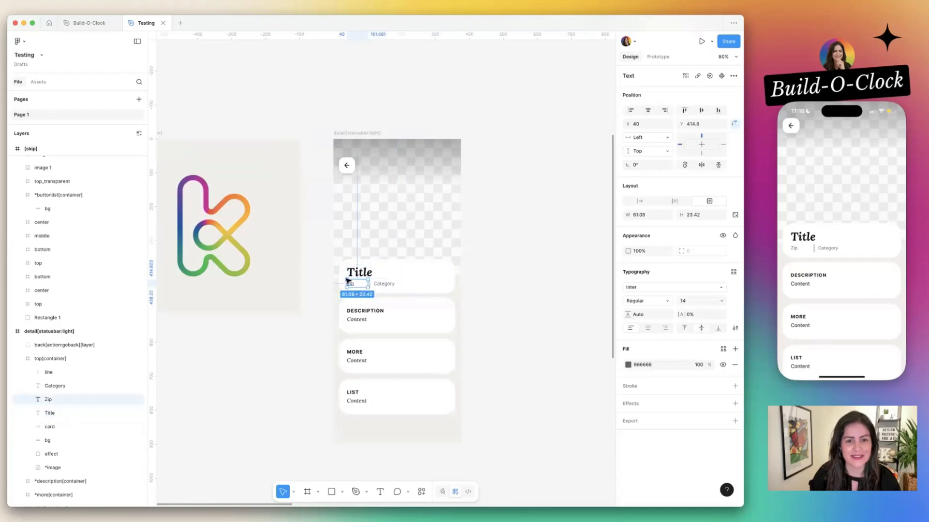
pyautogui.click(340, 271)
pyautogui.click(394, 234)
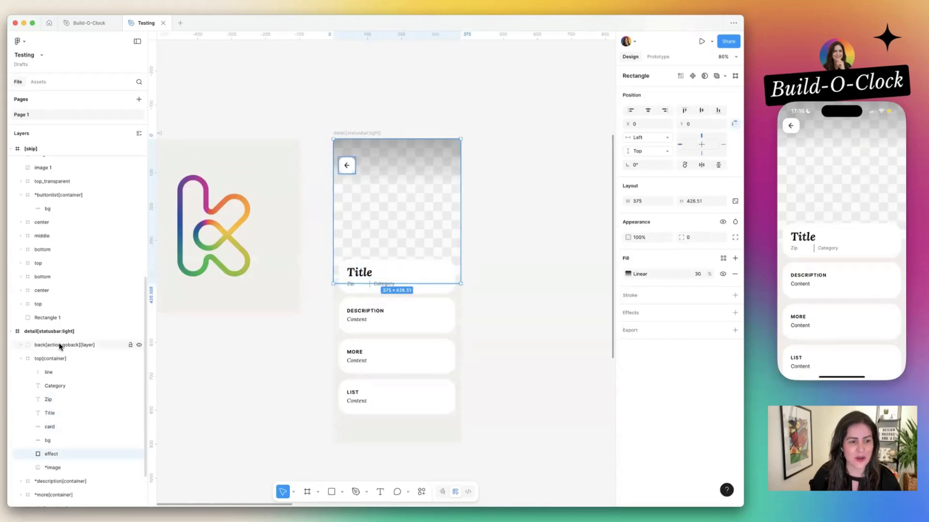
pyautogui.click(14, 359)
pyautogui.click(21, 359)
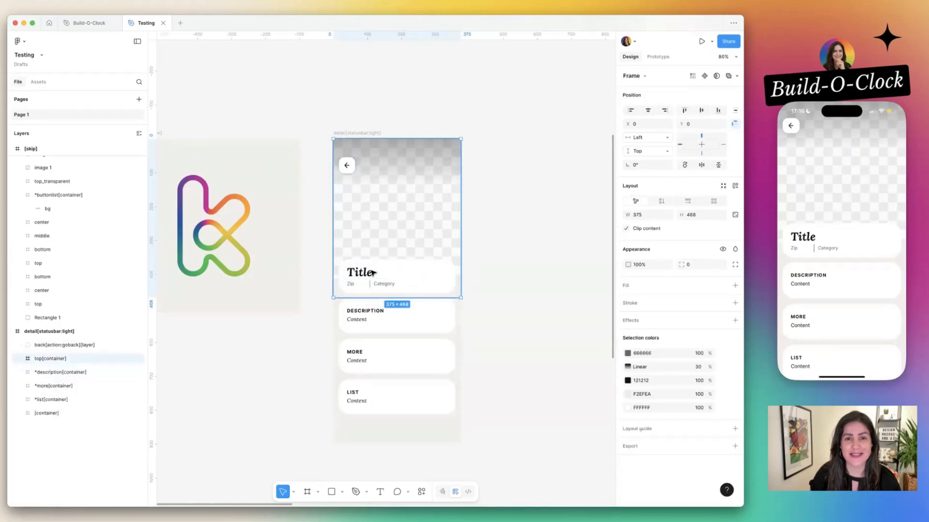
# Draw a rectangle about 473 × 406 over the upper part of the LEGO app screenshot and swap its fill to a stroke outline.
pyautogui.scroll(3, 372, 273)
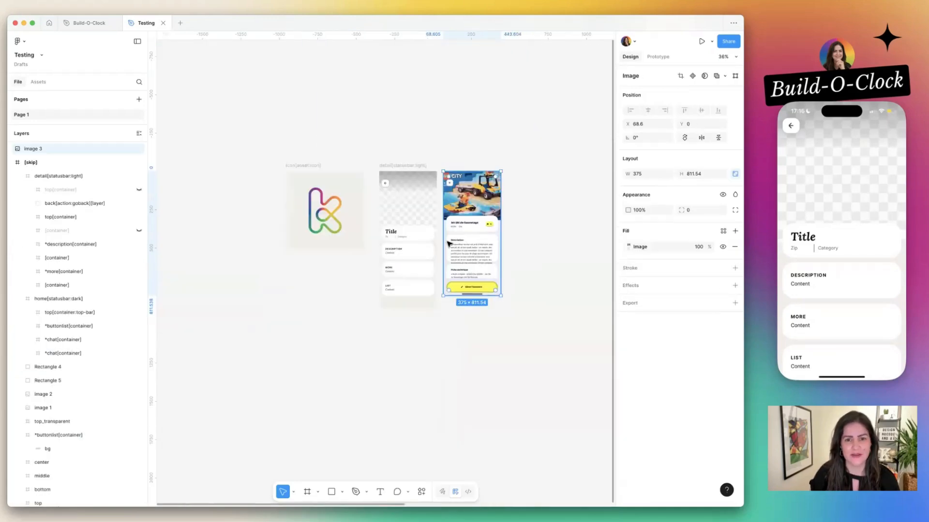
pyautogui.scroll(5, 446, 243)
pyautogui.hscroll(1, 435, 257)
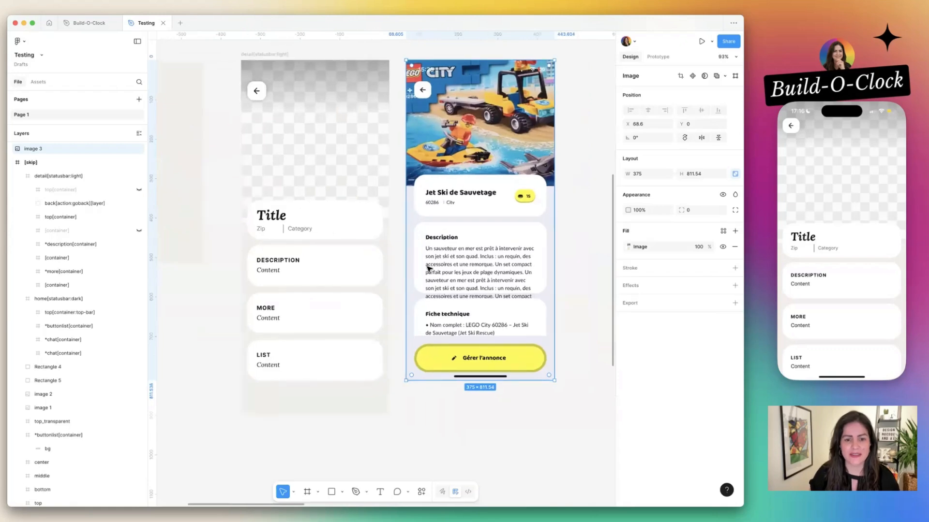
pyautogui.hscroll(1, 427, 268)
pyautogui.click(331, 492)
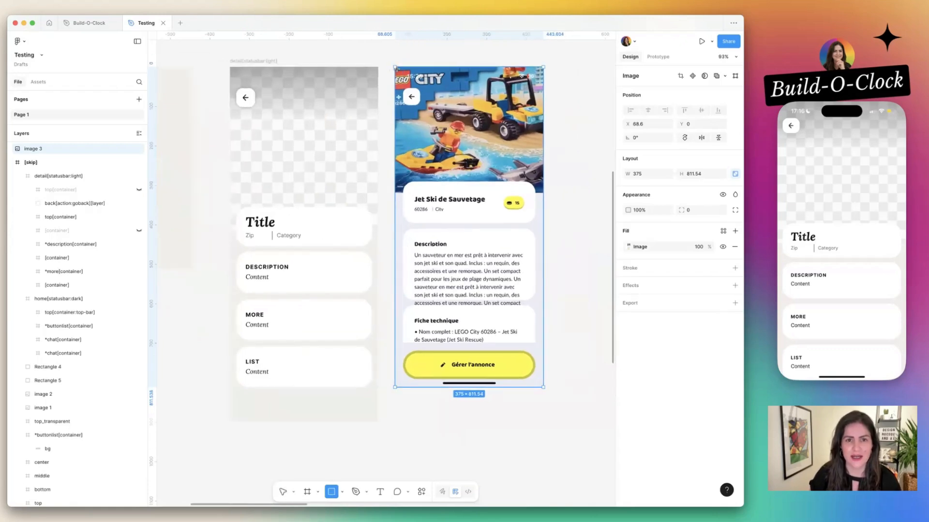
pyautogui.moveTo(395, 67); pyautogui.dragTo(582, 226)
pyautogui.hotkey('shift', 'x')
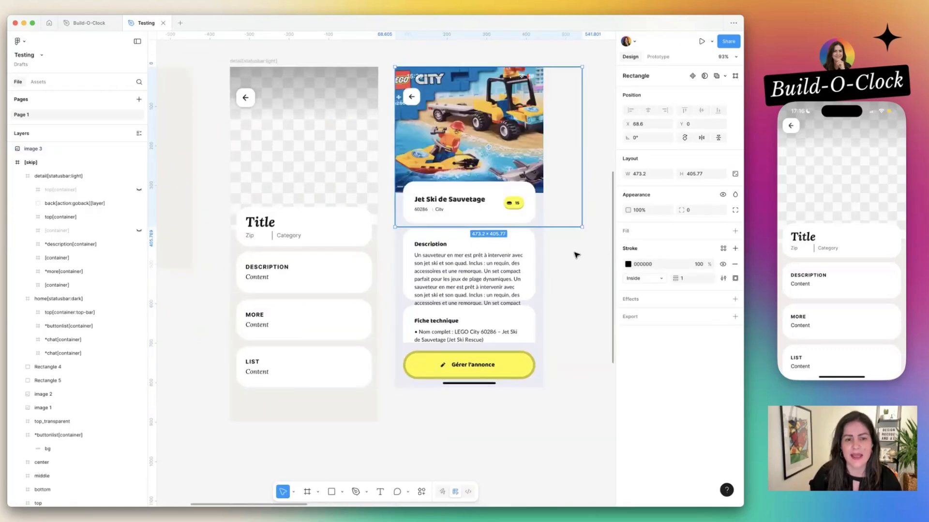
pyautogui.click(576, 254)
pyautogui.click(416, 227)
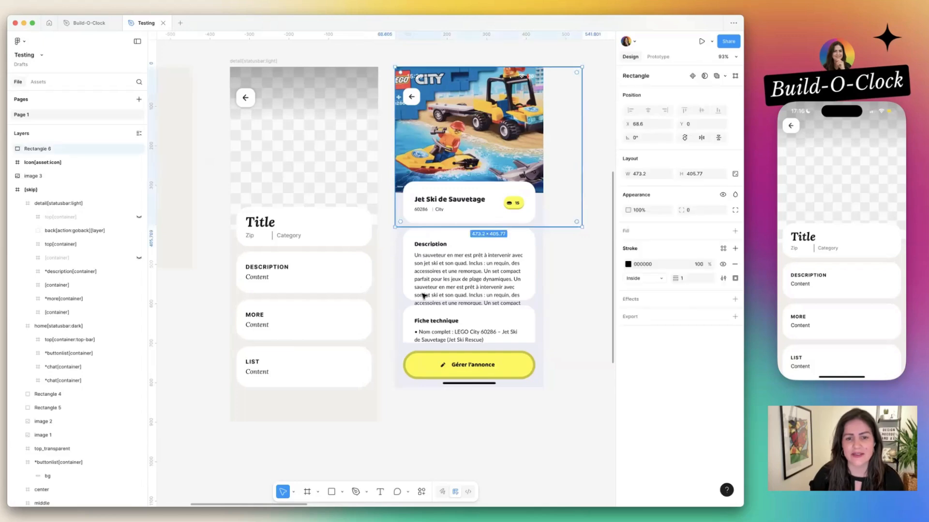
# Examine the bounds of the detail screen's description, more and list containers against the matching sections of the LEGO app screenshot.
pyautogui.click(285, 283)
pyautogui.click(266, 322)
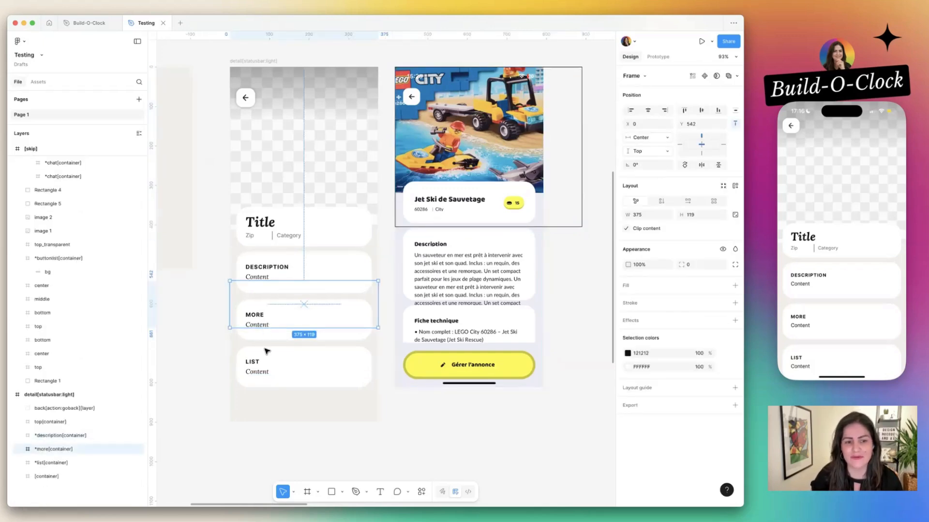
pyautogui.click(257, 271)
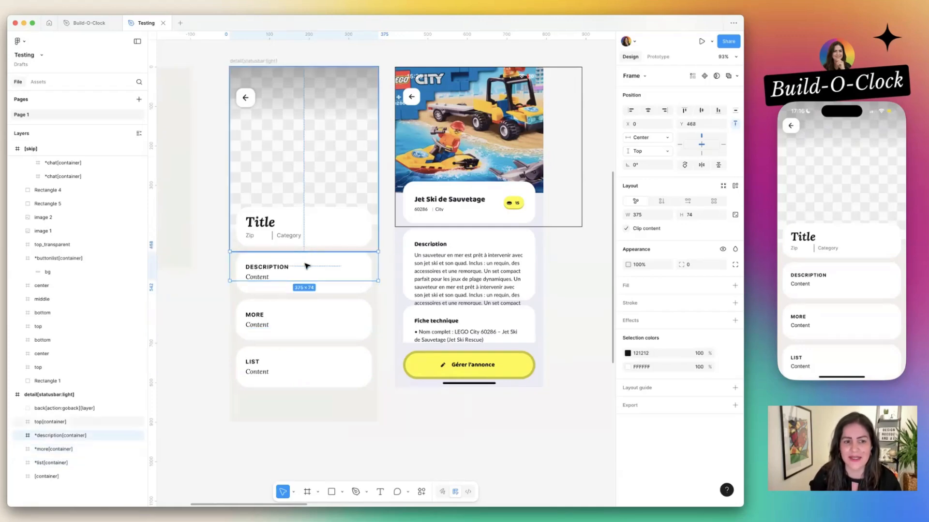
pyautogui.click(292, 300)
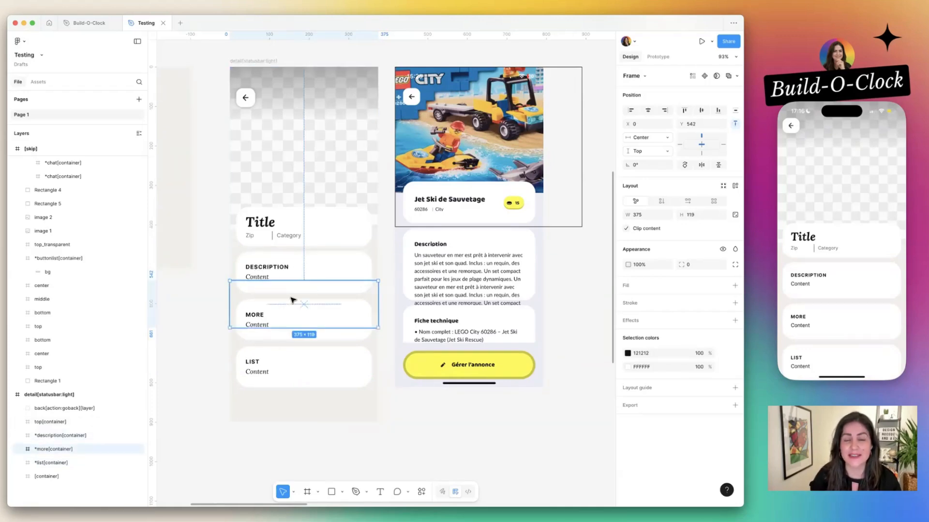
pyautogui.click(322, 272)
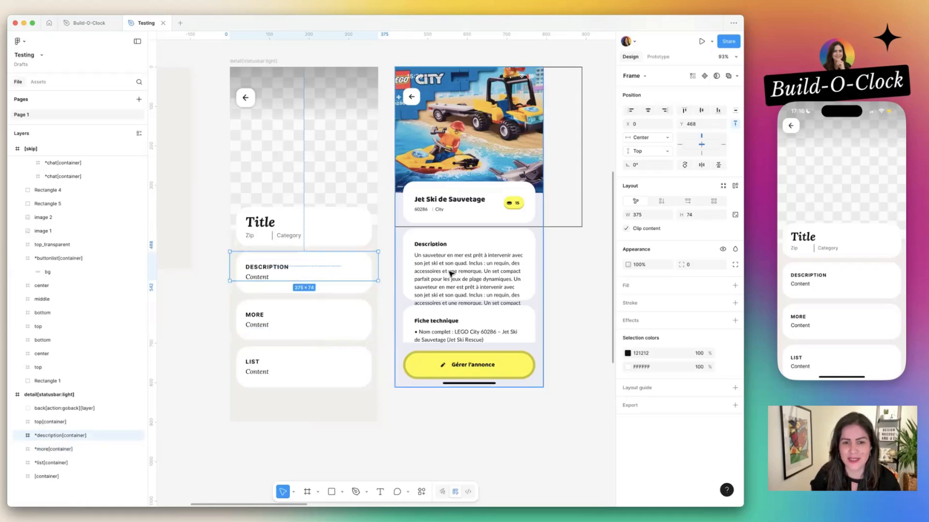
pyautogui.doubleClick(451, 273)
pyautogui.press('Escape')
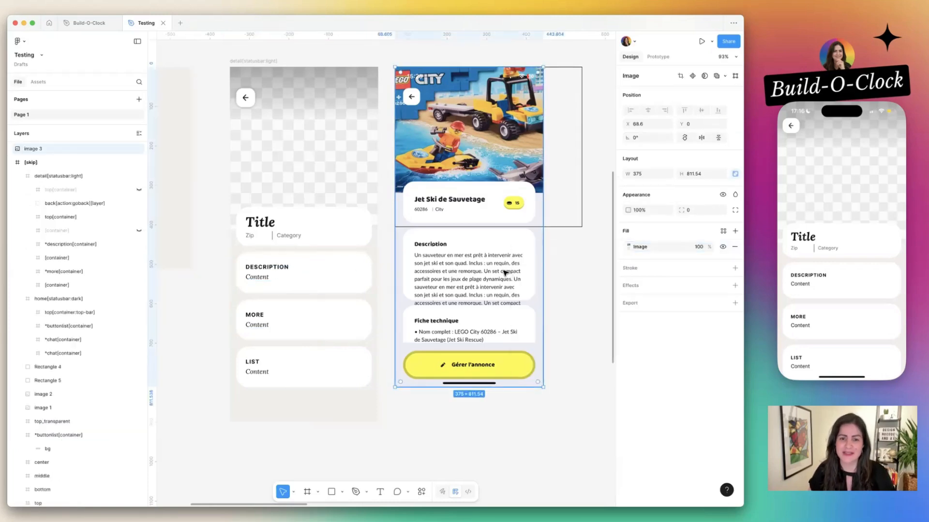
pyautogui.click(297, 275)
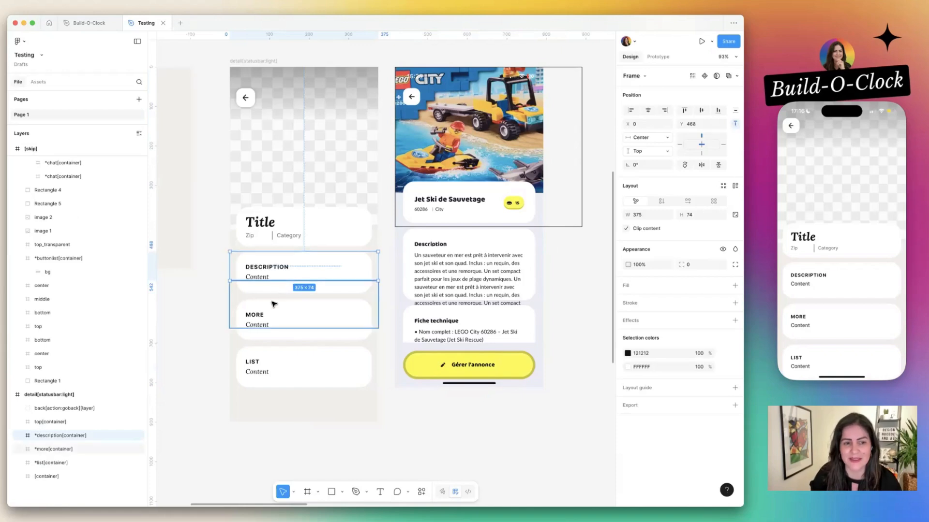
pyautogui.click(290, 310)
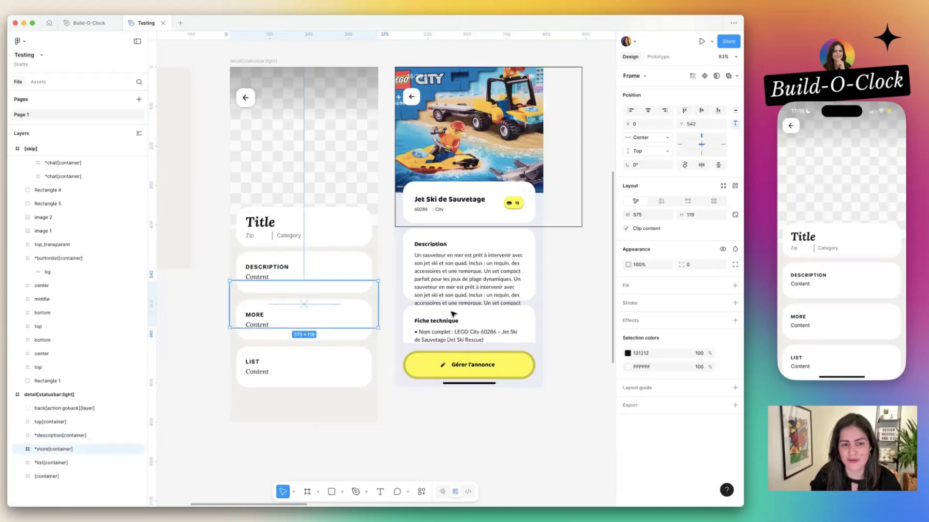
pyautogui.click(312, 364)
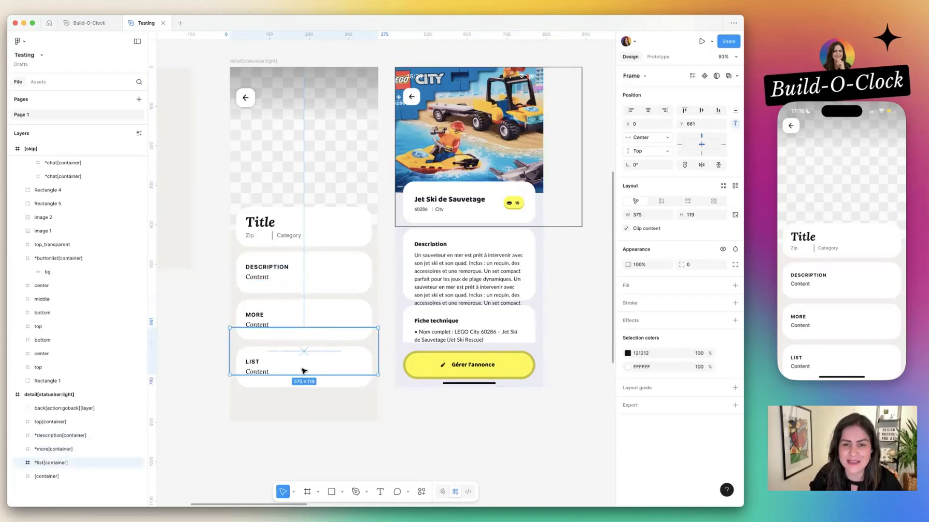
pyautogui.click(567, 232)
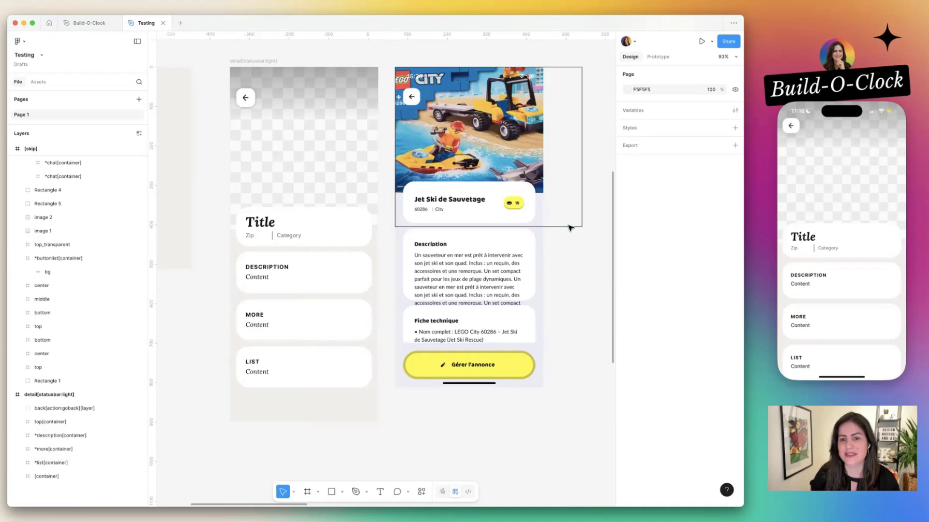
pyautogui.click(570, 228)
# Switch to Bravo Studio in the browser and bring up the new collection options for the Testing app's data.
pyautogui.press('super+Tab')
pyautogui.press('super+Tab')
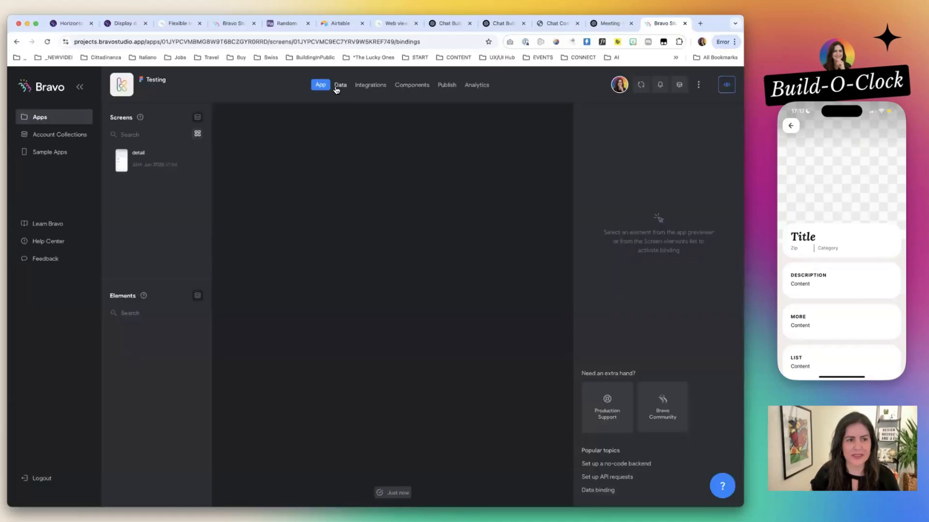
pyautogui.click(337, 90)
pyautogui.click(191, 239)
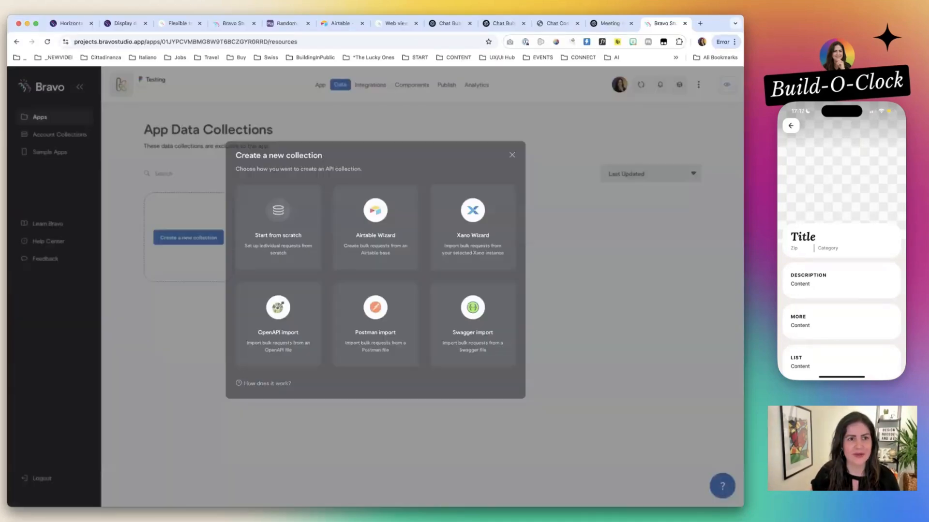
# Switch to the Random base in Airtable and copy its share-to-web link.
pyautogui.click(285, 23)
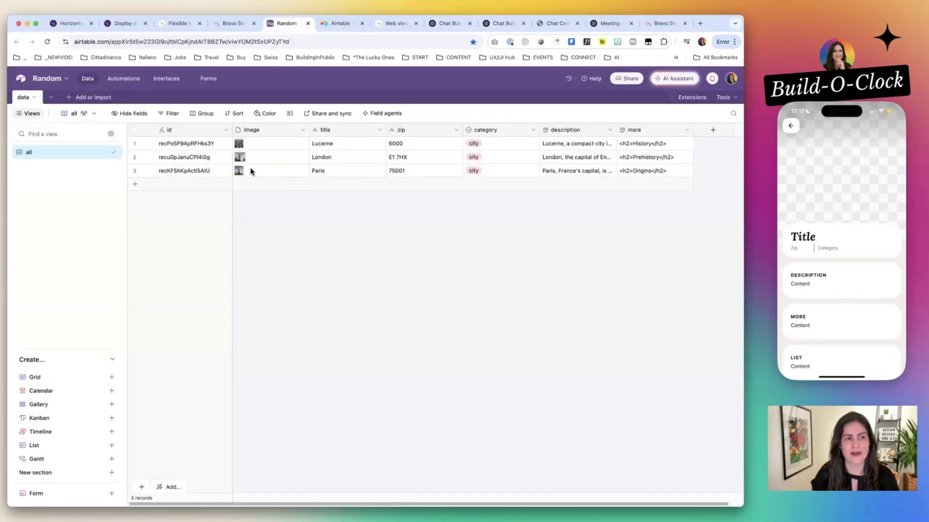
pyautogui.click(625, 80)
pyautogui.click(552, 116)
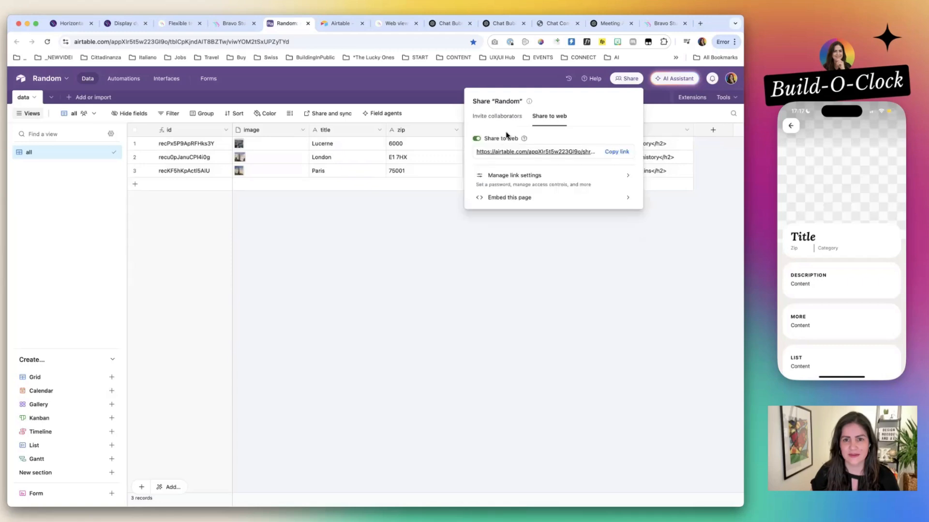
pyautogui.click(615, 151)
pyautogui.click(339, 24)
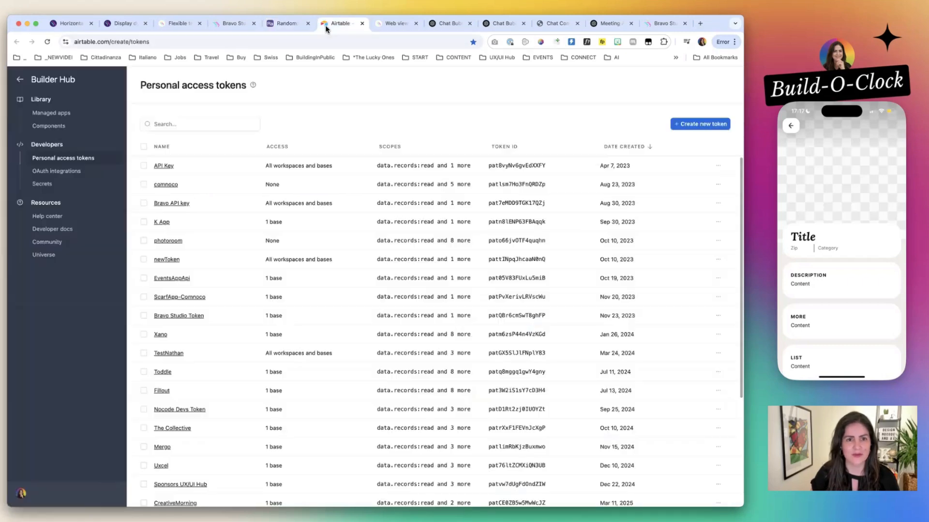
# Return to Bravo Studio, open the Testing app's data collections and start creating a new collection.
pyautogui.click(225, 23)
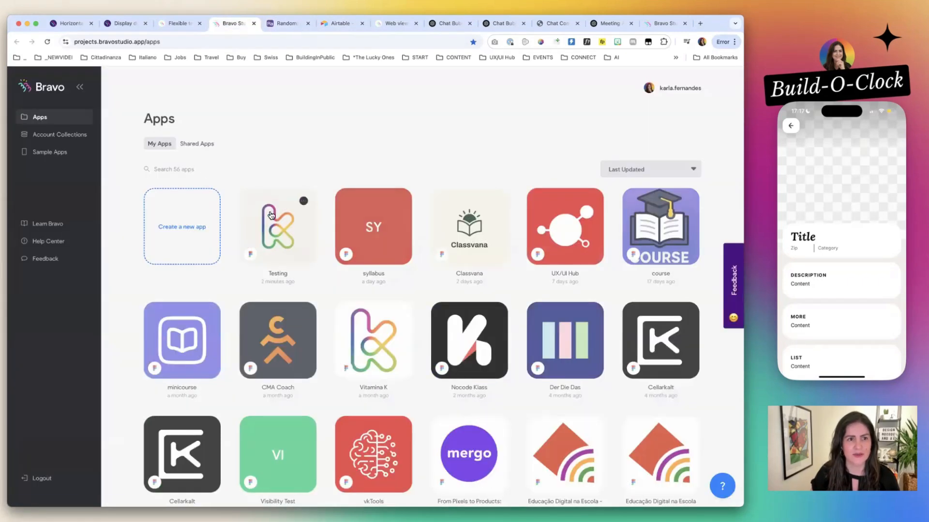
pyautogui.click(271, 215)
pyautogui.click(340, 86)
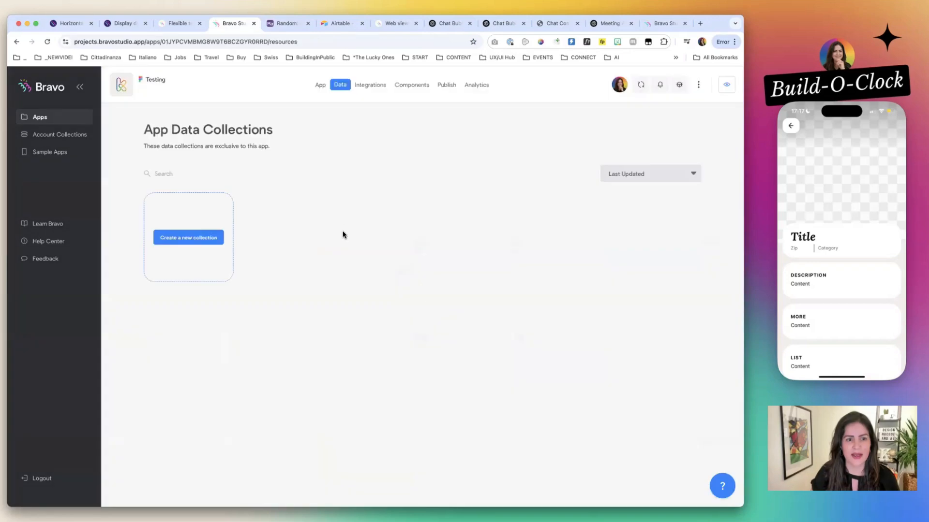
pyautogui.click(177, 242)
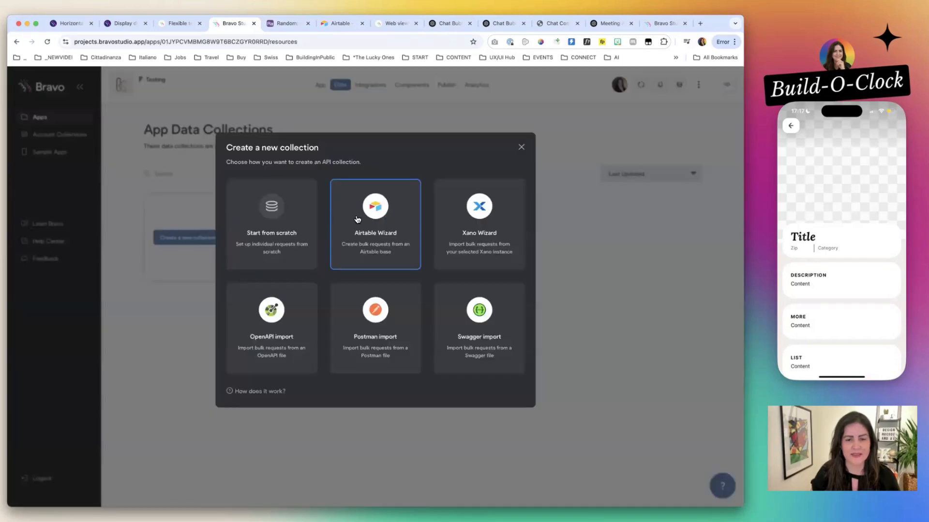
# Choose the Airtable Wizard as the collection source and submit the copied base share link.
pyautogui.click(357, 219)
pyautogui.click(398, 248)
pyautogui.press('super+v')
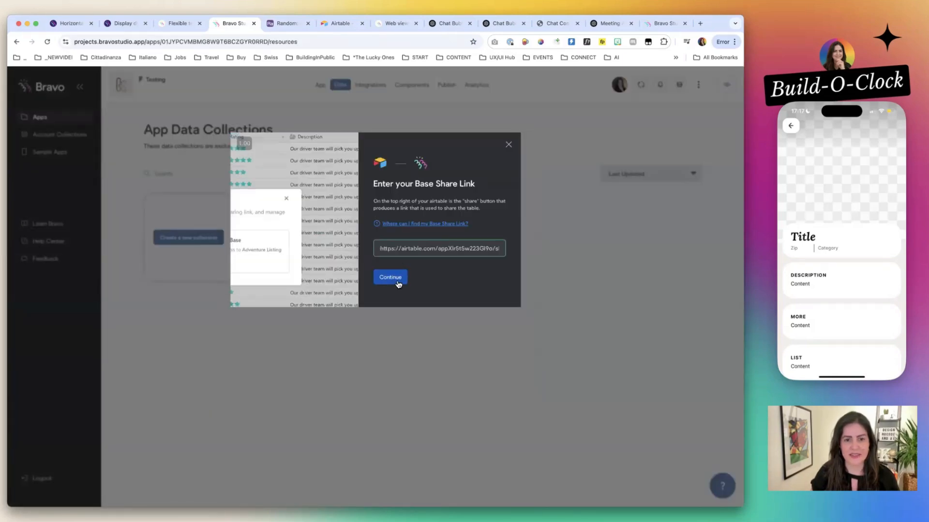
pyautogui.click(399, 284)
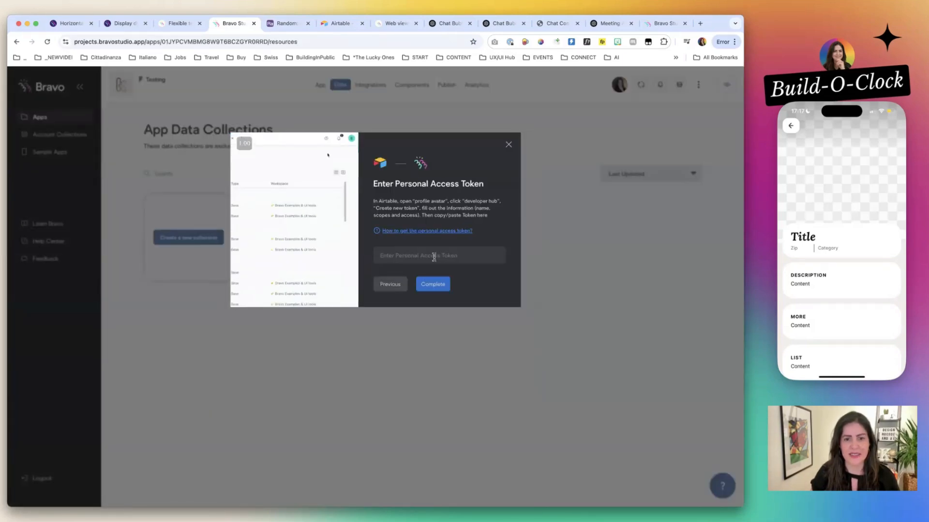
# Switch to Airtable, go to its home page and open the Builder hub from the account options to reach the personal access tokens.
pyautogui.click(338, 24)
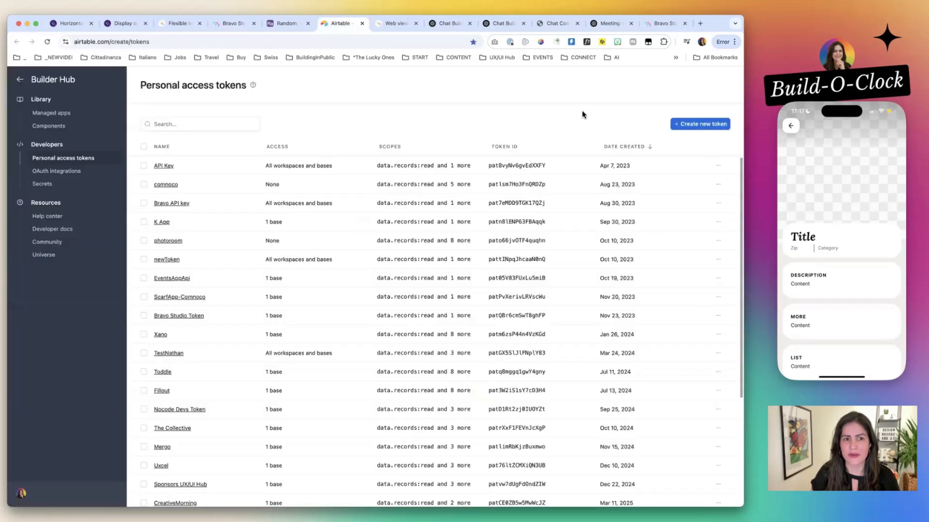
pyautogui.click(18, 81)
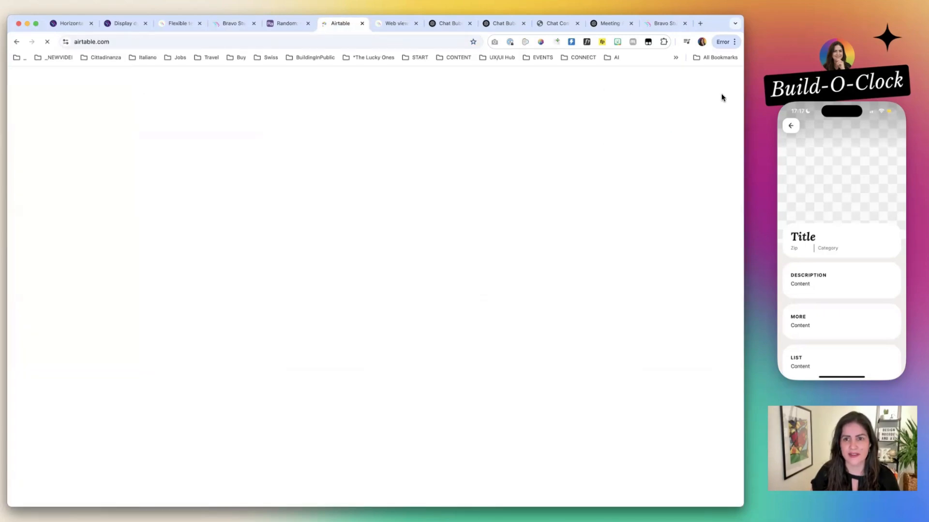
pyautogui.click(730, 78)
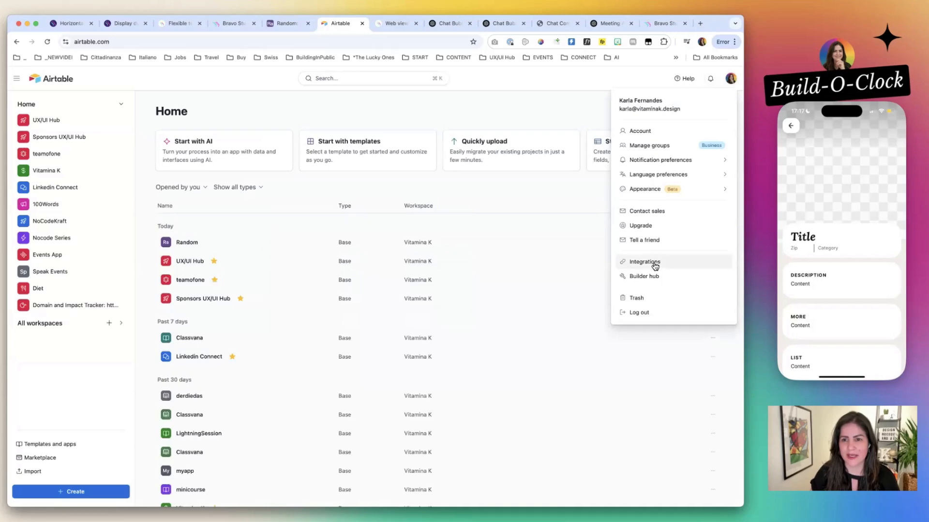
pyautogui.click(651, 276)
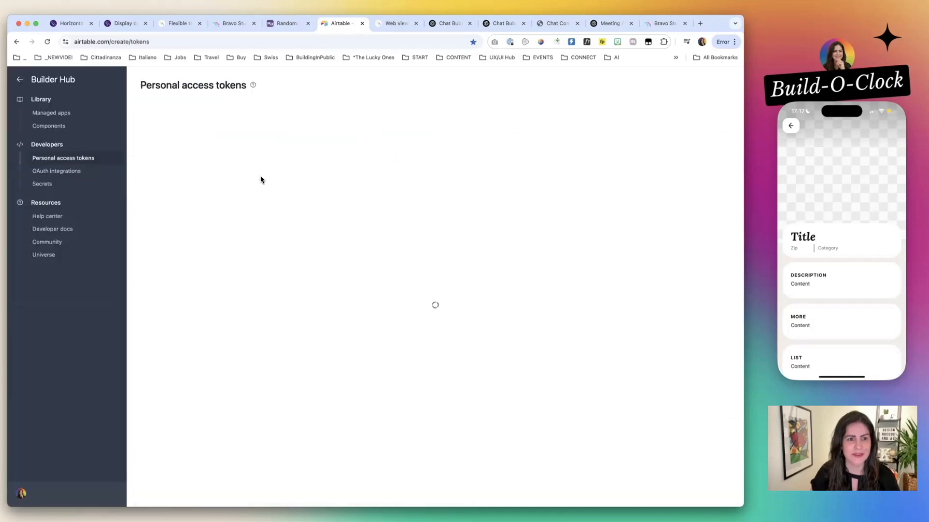
# Start a new personal access token named Testing and add the scopes data.records:read, data.recordComments:read and schema.bases:read.
pyautogui.click(725, 128)
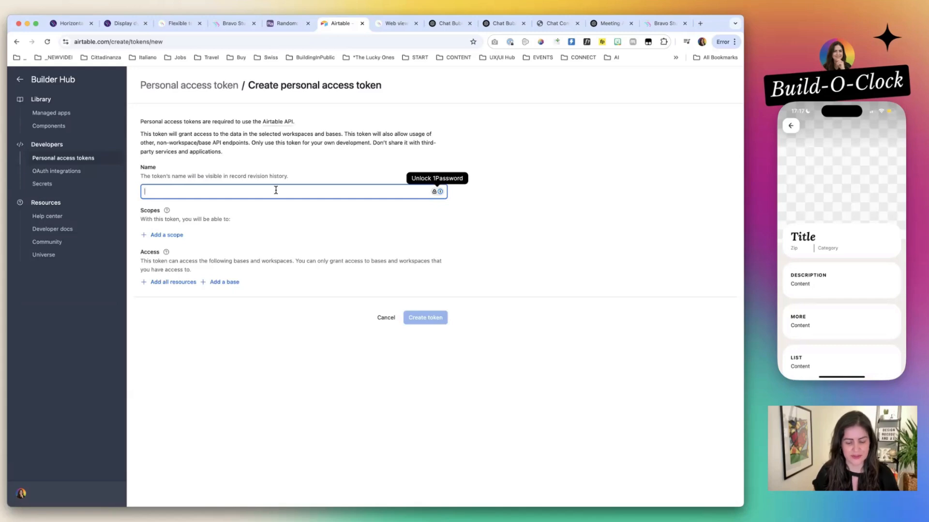
pyautogui.write('Testing')
pyautogui.click(175, 237)
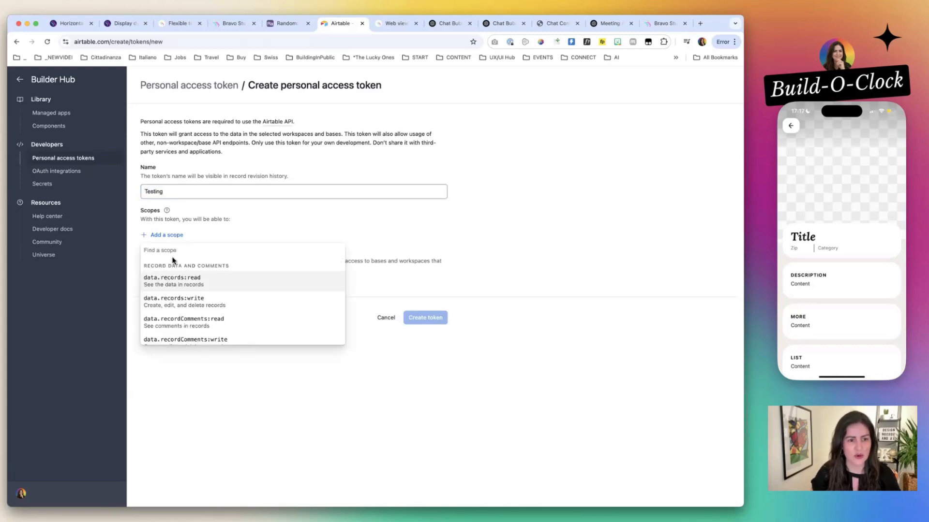
pyautogui.click(170, 280)
pyautogui.click(167, 254)
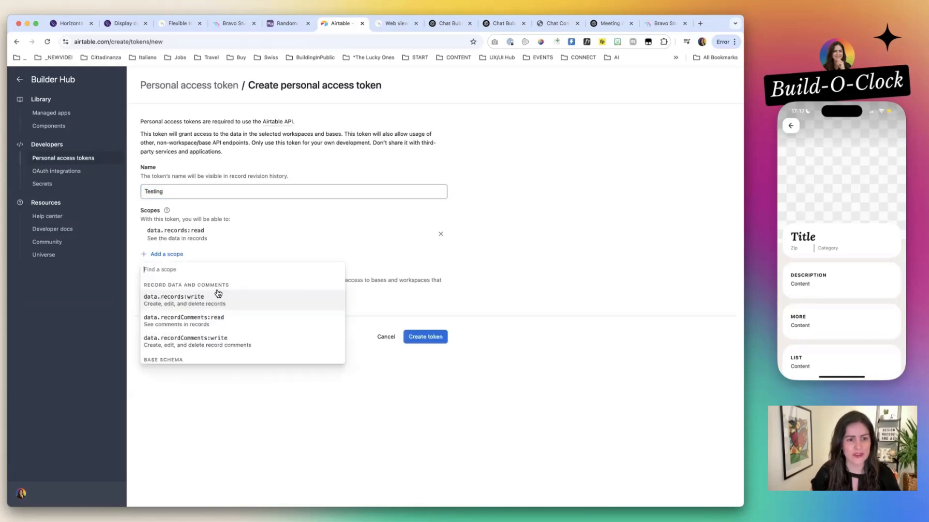
pyautogui.click(231, 323)
pyautogui.click(180, 274)
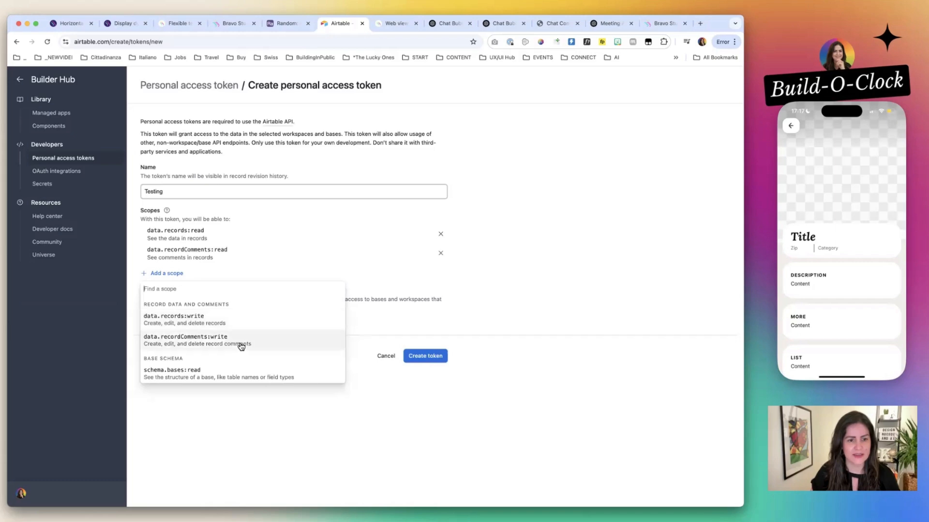
pyautogui.scroll(-1, 239, 346)
pyautogui.click(234, 351)
pyautogui.click(178, 293)
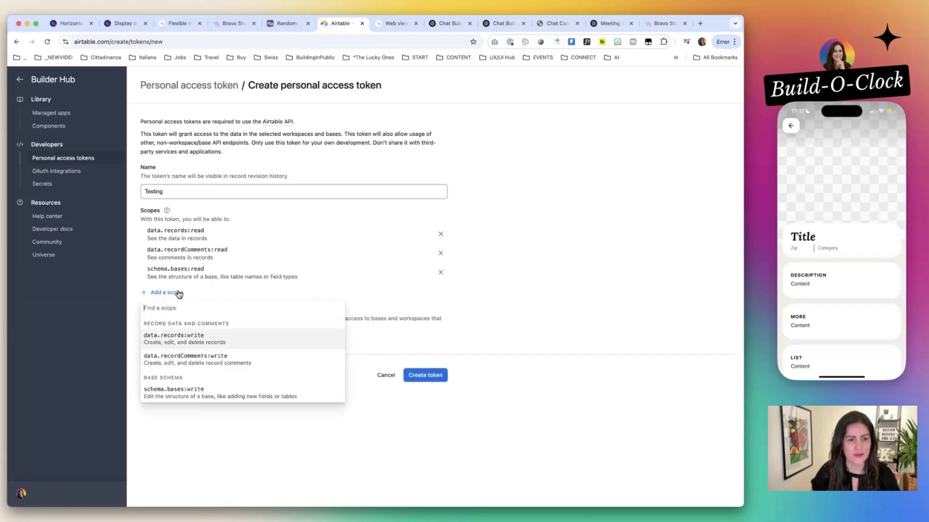
pyautogui.click(178, 294)
# Grant the token access to the Random base, create it and copy the generated token.
pyautogui.click(213, 340)
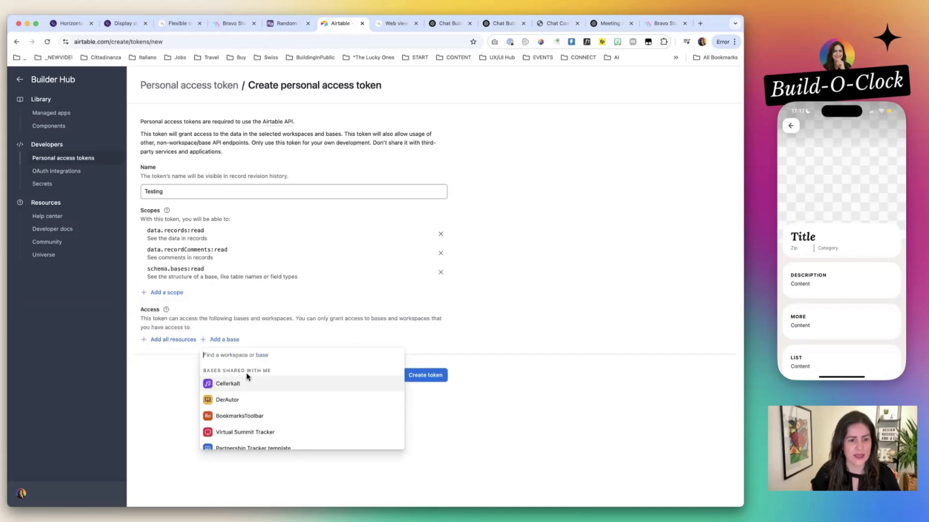
pyautogui.write('rand')
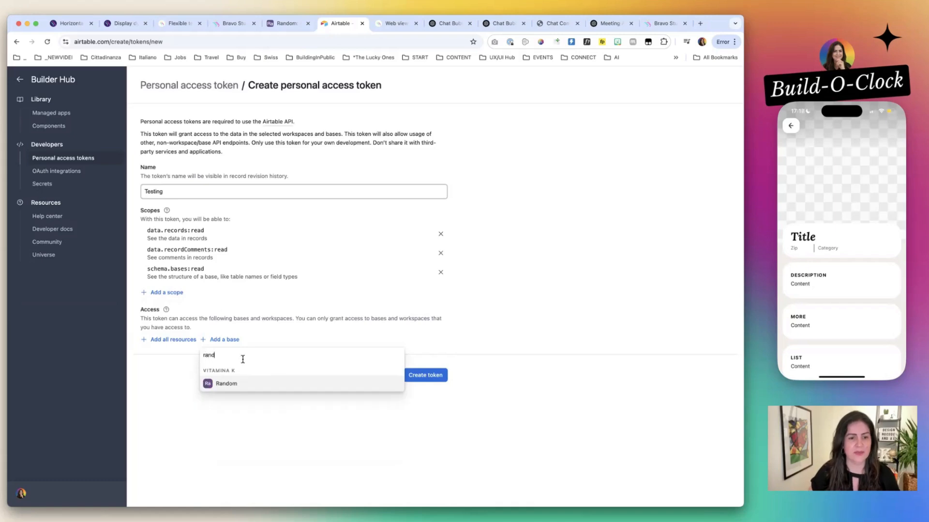
pyautogui.click(236, 384)
pyautogui.click(416, 399)
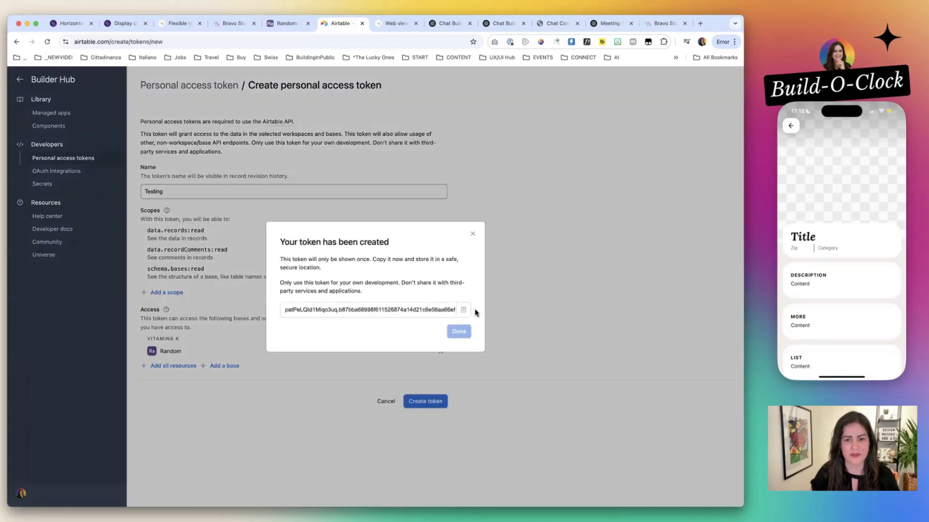
pyautogui.click(463, 310)
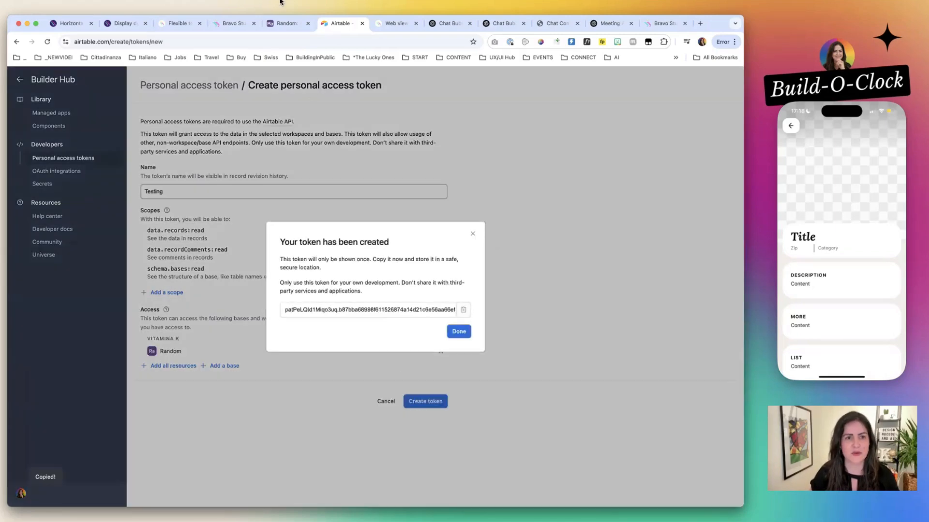
# Return to Bravo Studio, paste the personal access token into the Airtable Wizard and complete the collection import.
pyautogui.click(276, 23)
pyautogui.click(229, 23)
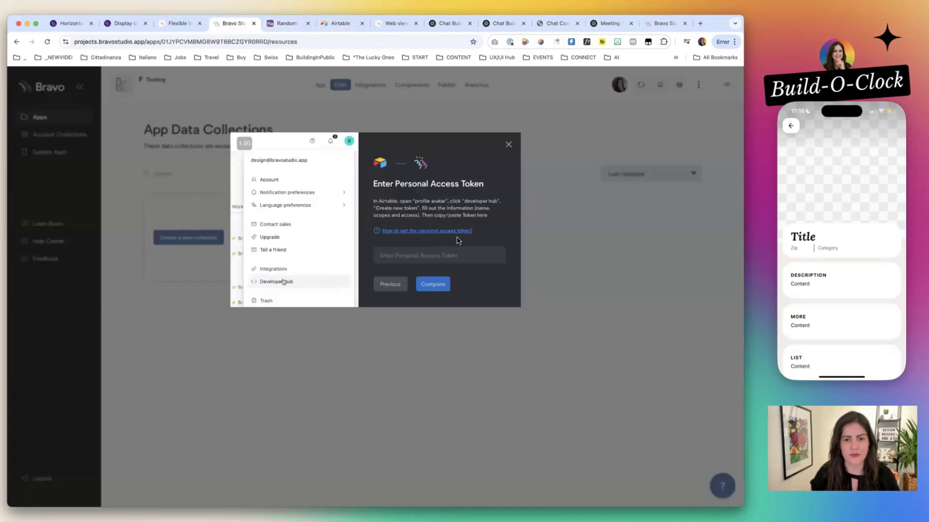
pyautogui.press('cmd+v')
pyautogui.click(442, 283)
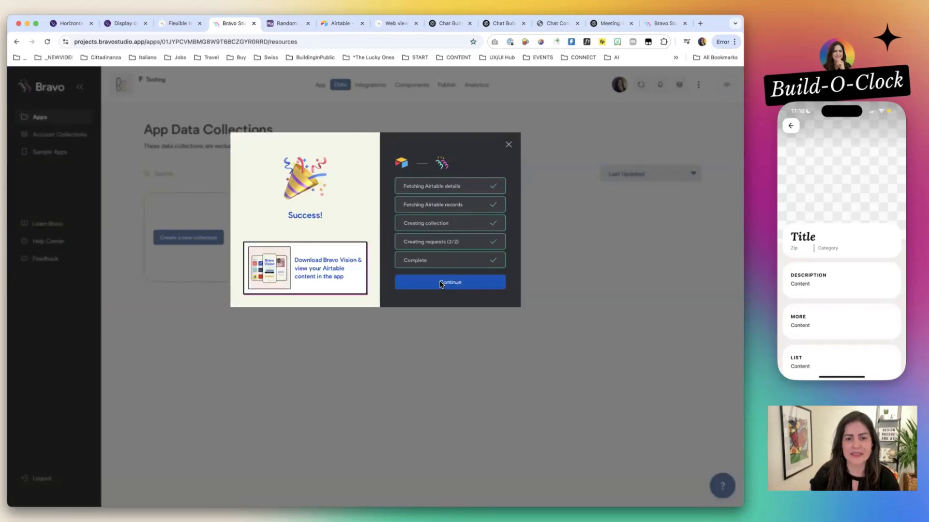
pyautogui.click(441, 284)
# Send the data - Detail request of the Random collection and examine the data - List request.
pyautogui.click(680, 236)
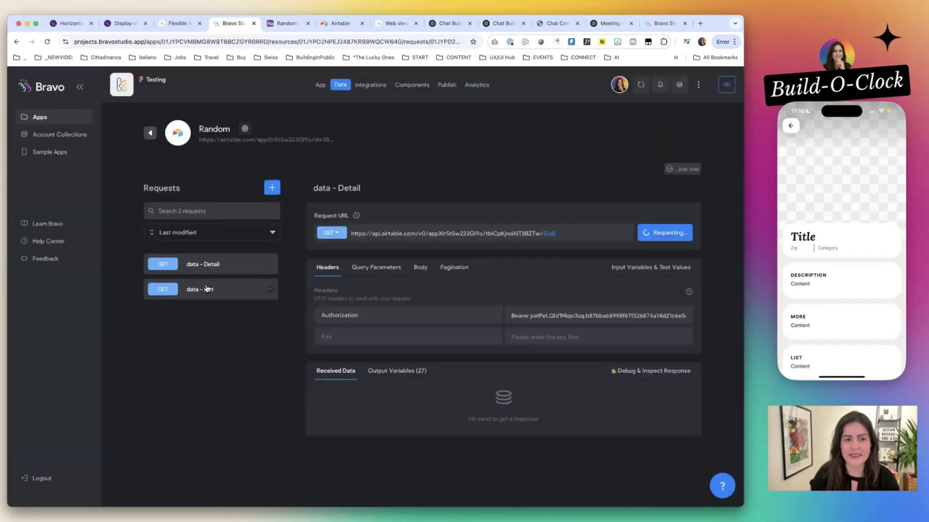
pyautogui.click(207, 289)
pyautogui.scroll(-2, 819, 265)
pyautogui.scroll(3, 819, 265)
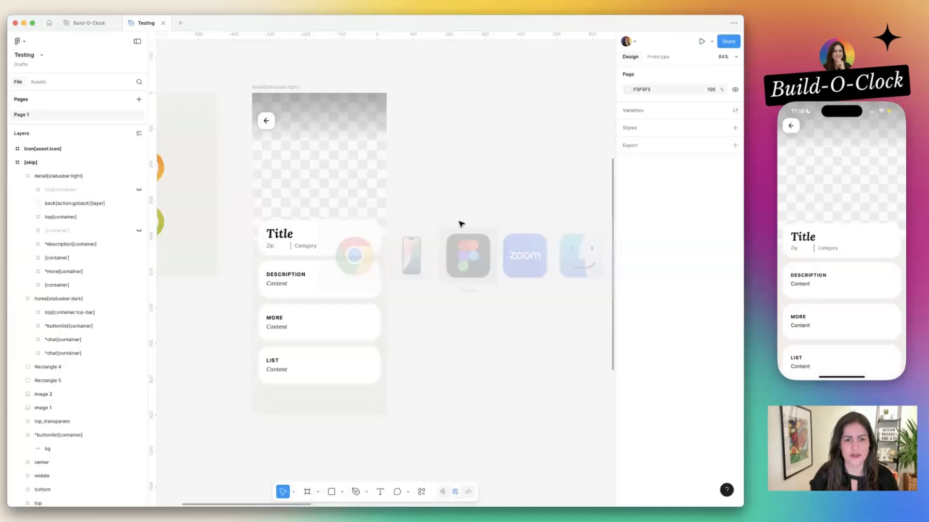
# Switch to Figma and duplicate the detail[statusbar:light] frame beside the original.
pyautogui.press('super+Tab')
pyautogui.moveTo(279, 88); pyautogui.dragTo(469, 91)
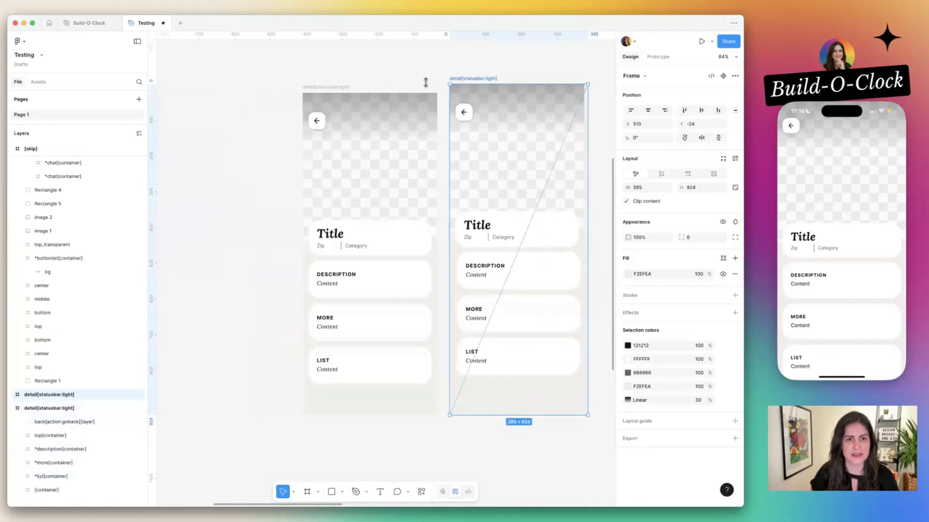
pyautogui.click(344, 87)
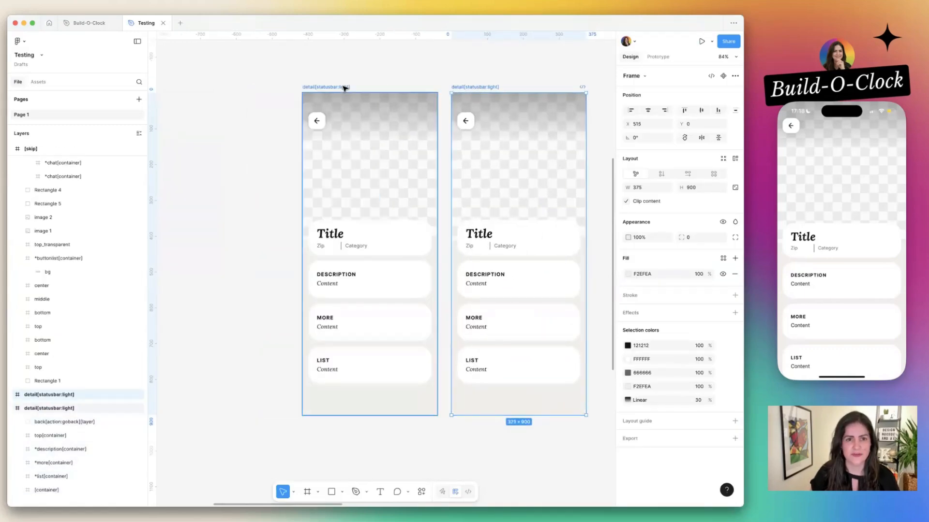
# Delete the back button, the top container and the description container from the first detail[statusbar:light] frame.
pyautogui.hscroll(-2, 286, 88)
pyautogui.click(347, 111)
pyautogui.click(398, 127)
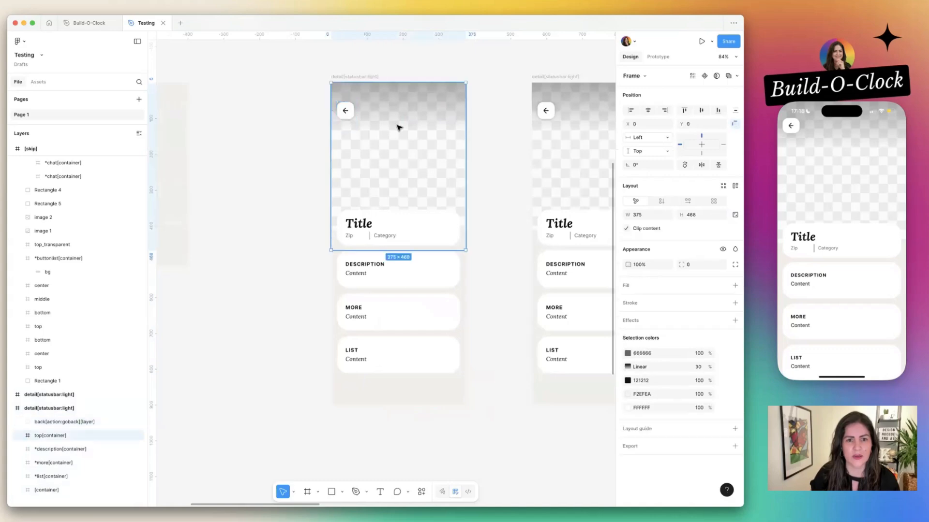
pyautogui.press('Delete')
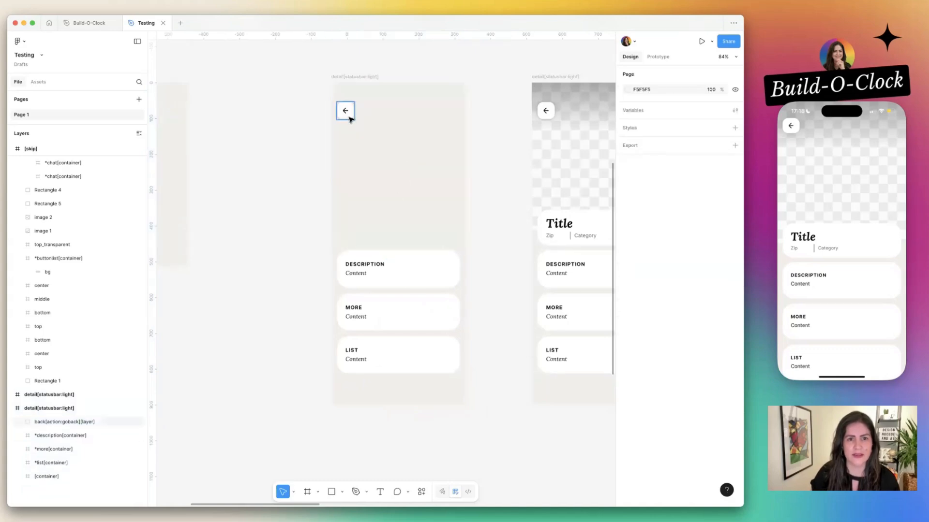
pyautogui.click(384, 286)
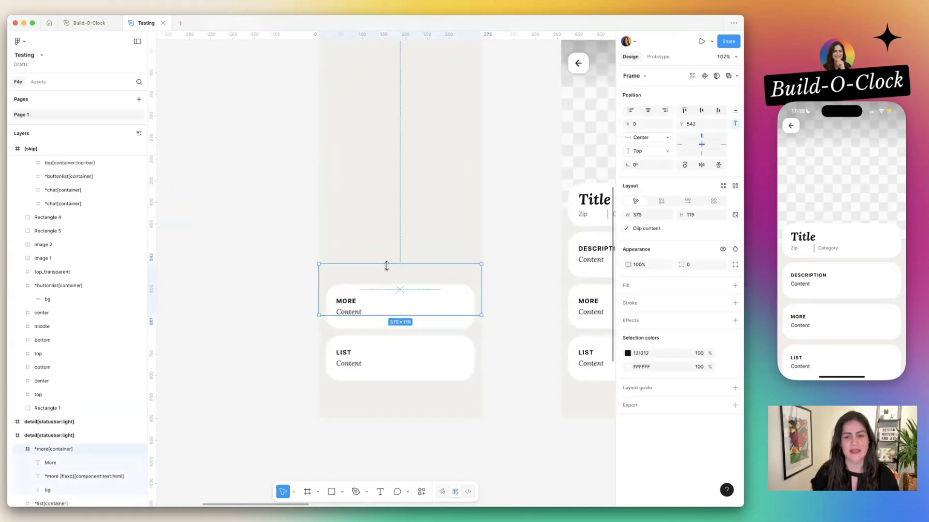
# Copy the *buttonlist[container] frame from the dark [skip] area and paste it into the partly emptied detail frame.
pyautogui.scroll(-5, 386, 265)
pyautogui.hscroll(3, 318, 284)
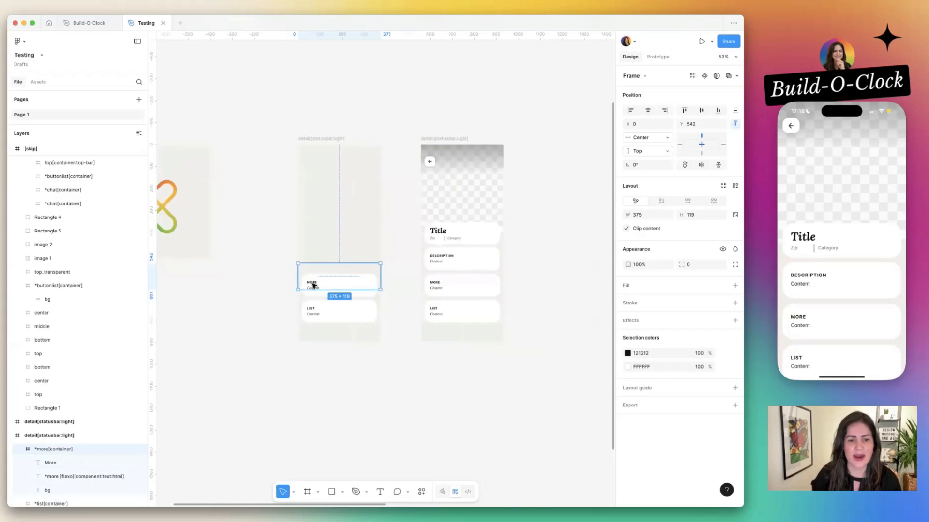
pyautogui.scroll(3, 311, 284)
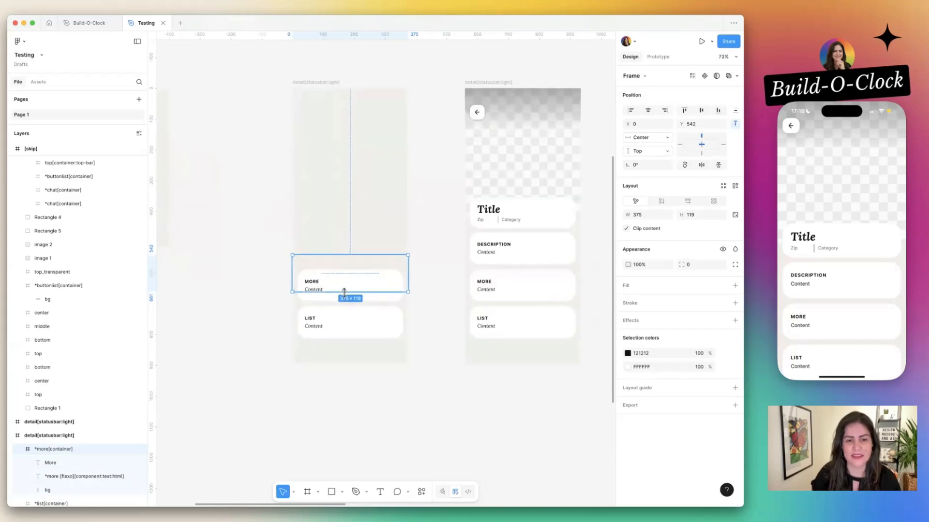
pyautogui.scroll(-3, 327, 286)
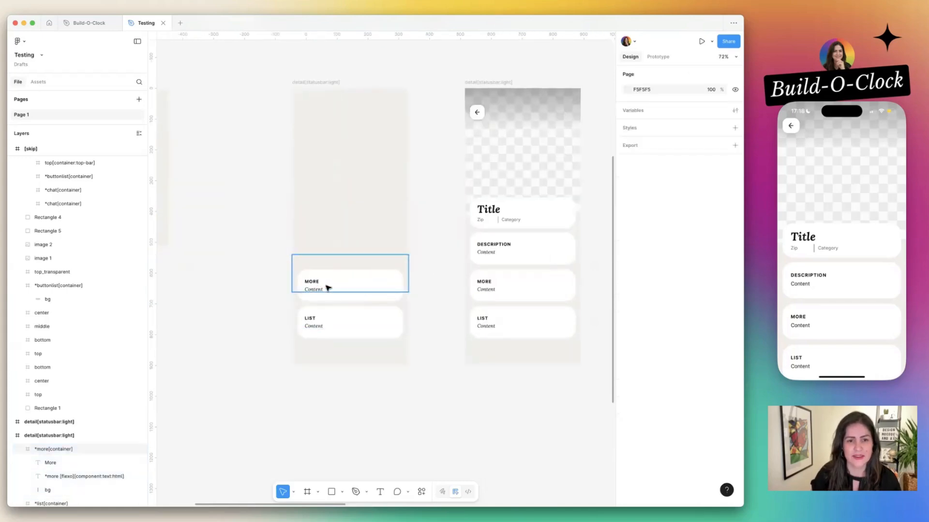
pyautogui.hscroll(10, 328, 287)
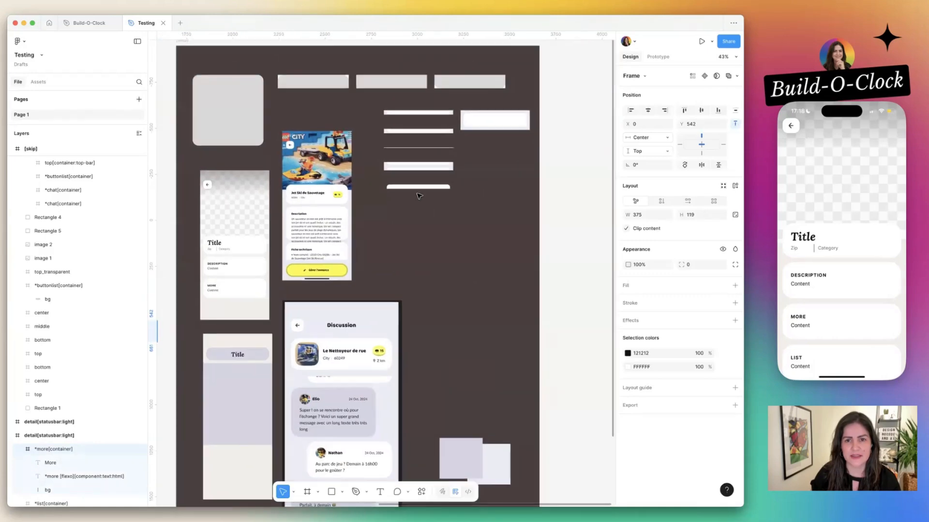
pyautogui.click(509, 119)
pyautogui.hscroll(-15, 439, 206)
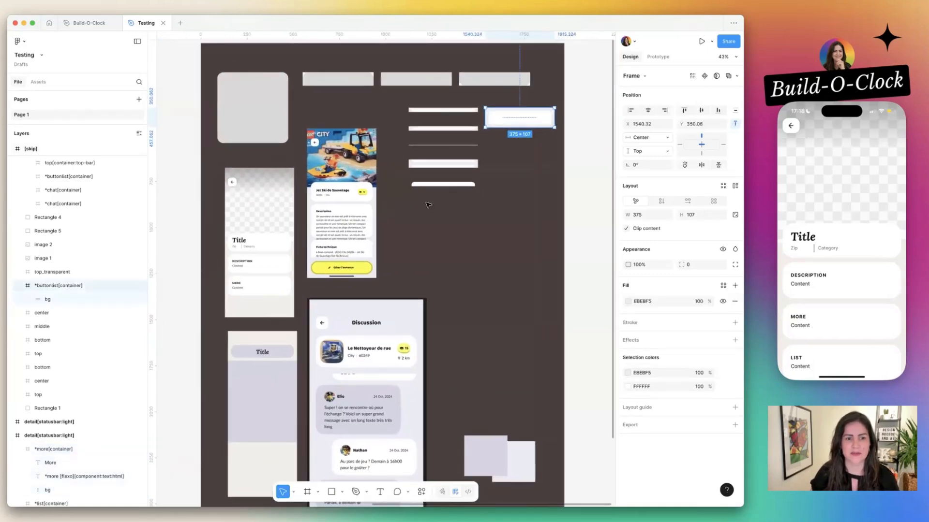
pyautogui.scroll(3, 406, 184)
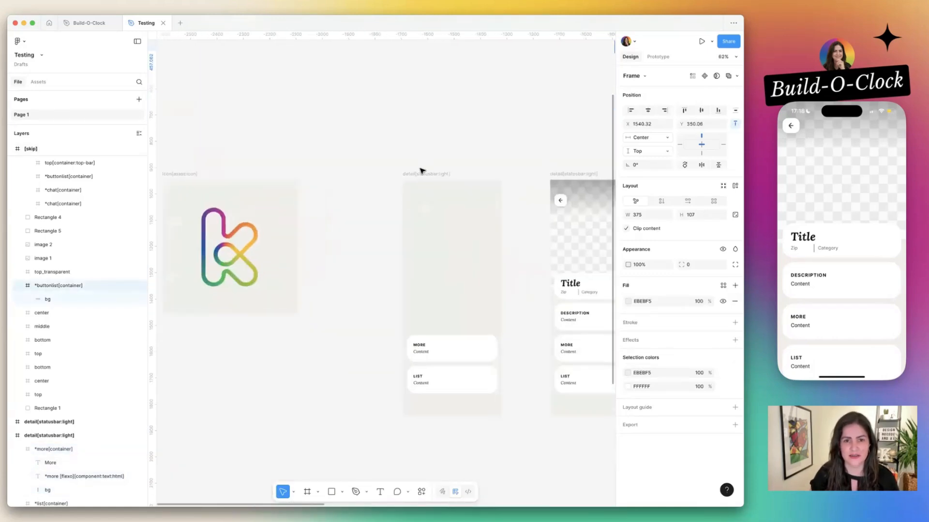
pyautogui.click(438, 282)
pyautogui.press('super+v')
pyautogui.scroll(3, 445, 280)
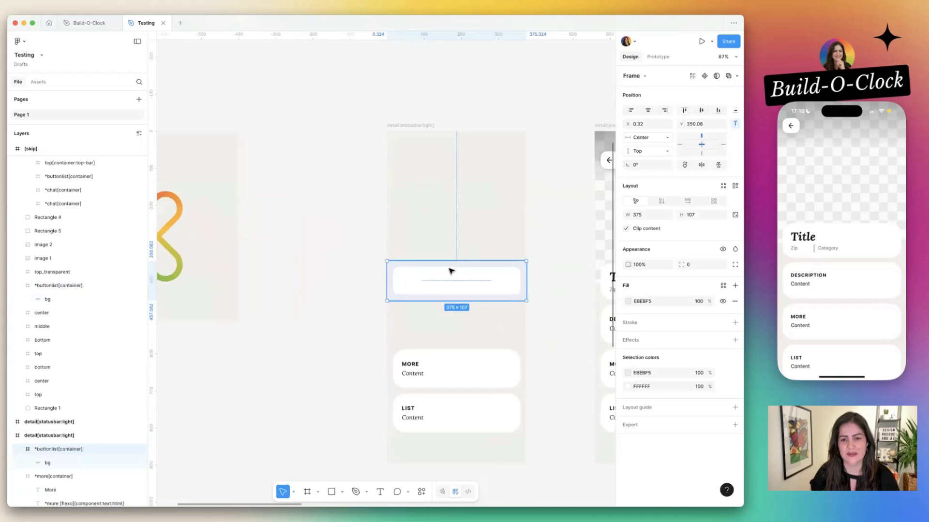
# Set the pasted *buttonlist[container] fill to F2EFEA by sampling the detail frame's background colour.
pyautogui.click(628, 301)
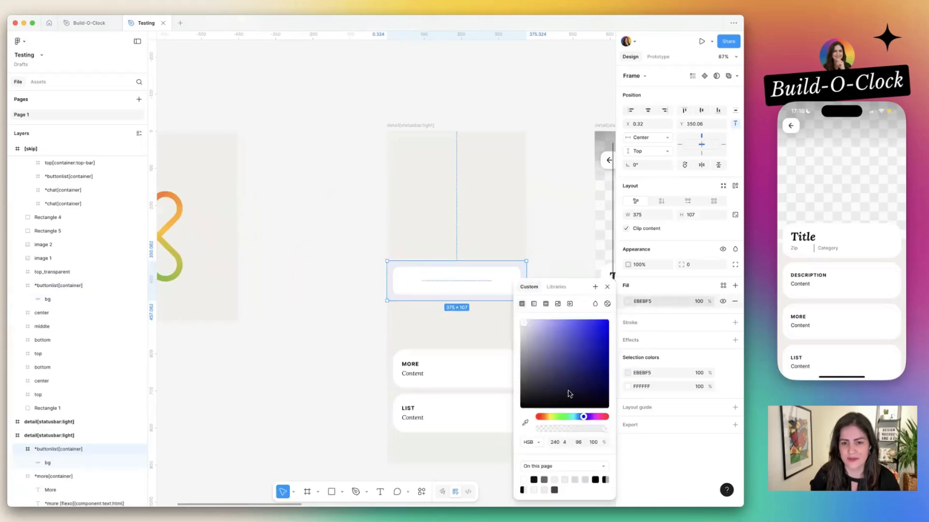
pyautogui.click(525, 424)
pyautogui.click(462, 290)
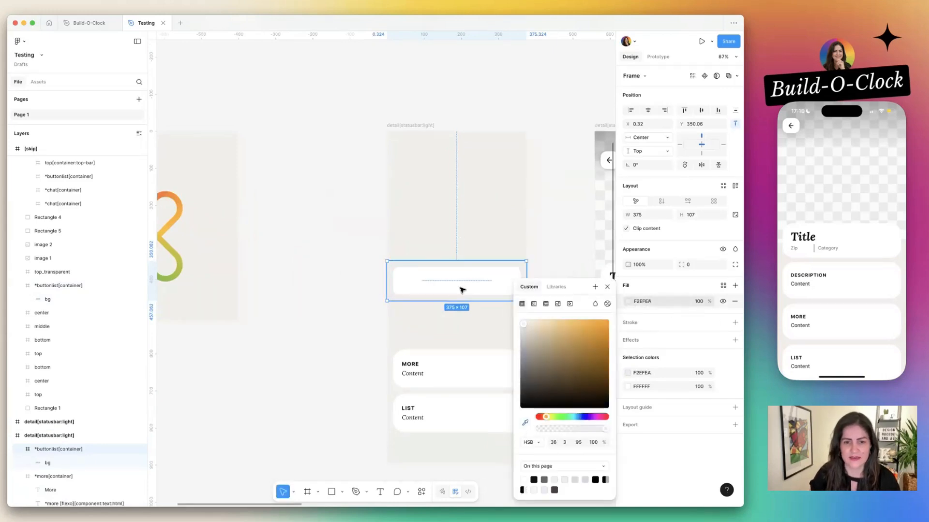
# Remove the fill from the pasted *buttonlist[container], keeping its white bg layer.
pyautogui.click(57, 465)
pyautogui.click(76, 449)
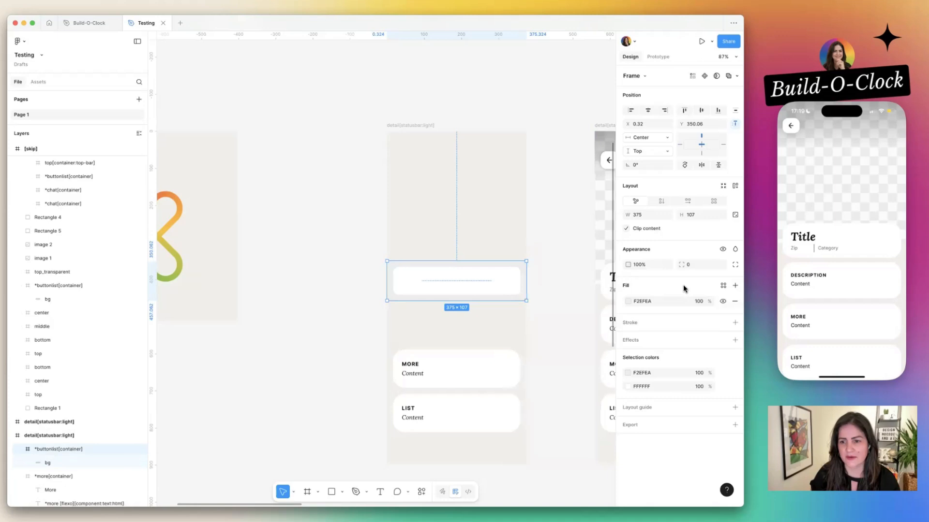
pyautogui.click(734, 302)
# Copy the MORE heading into the *buttonlist[container] card and change its text to Title.
pyautogui.hscroll(2, 426, 319)
pyautogui.doubleClick(388, 357)
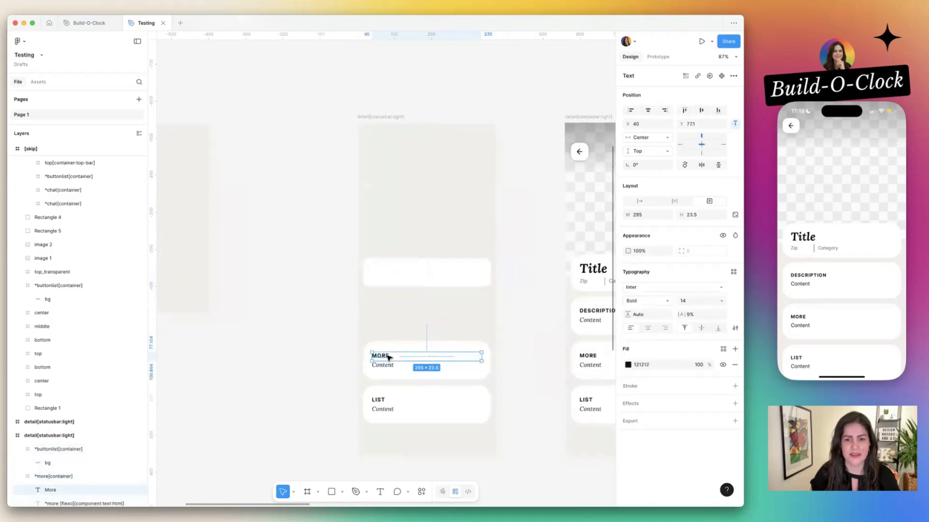
pyautogui.moveTo(388, 356); pyautogui.dragTo(380, 276)
pyautogui.doubleClick(380, 276)
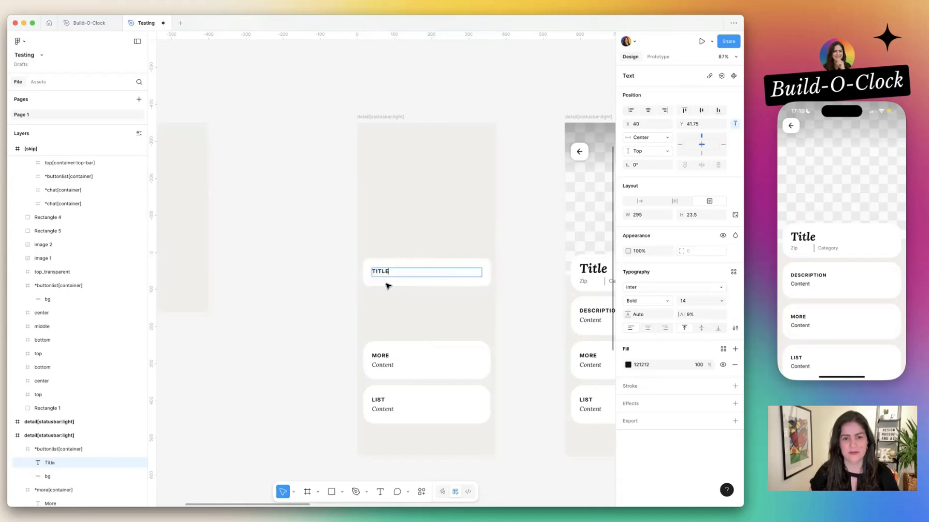
# Delete the more, list and leftover bottom containers from the frame and move the Title card container further up.
pyautogui.click(400, 360)
pyautogui.keyDown('shift'); pyautogui.click(397, 417); pyautogui.keyUp('shift')
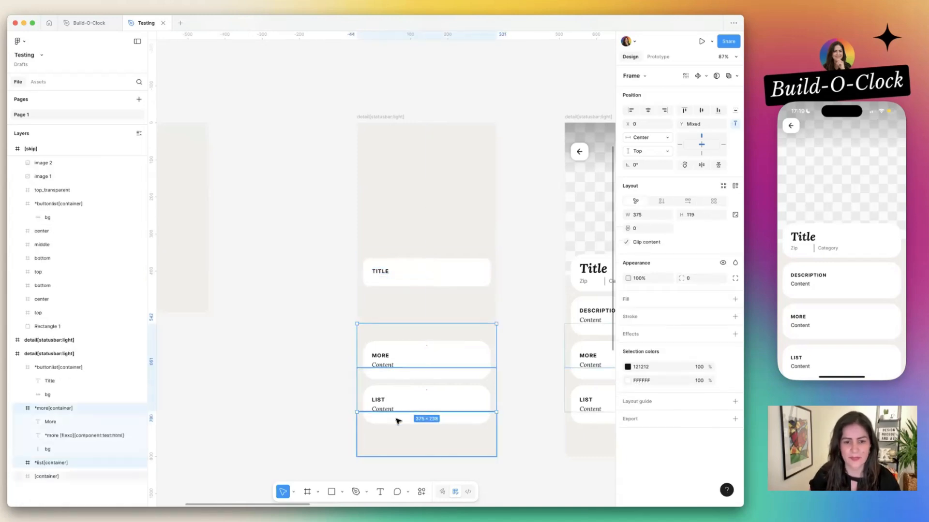
pyautogui.press('Delete')
pyautogui.hscroll(3, 332, 248)
pyautogui.moveTo(326, 268); pyautogui.dragTo(320, 200)
pyautogui.scroll(1, 320, 201)
pyautogui.press('Escape')
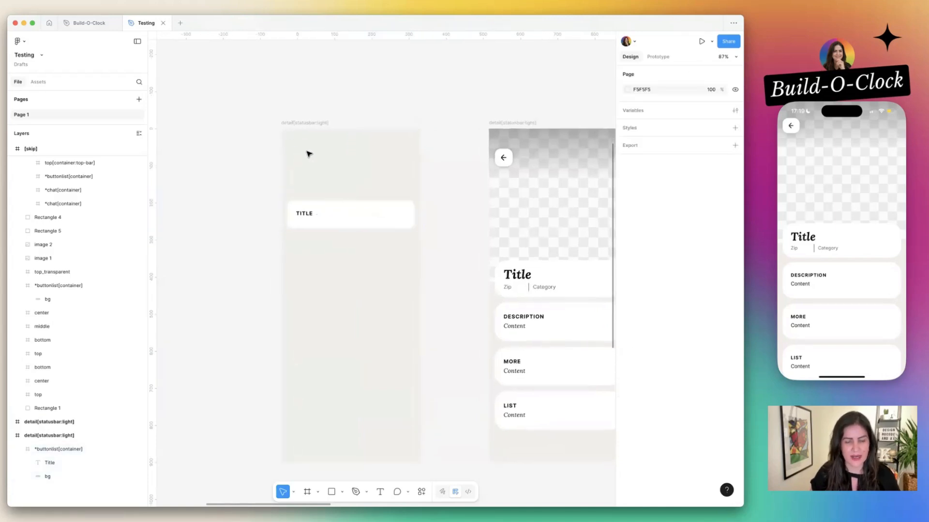
# Draw a 375 × 144 frame across the top of the screen frame and rename it [container].
pyautogui.press('f')
pyautogui.moveTo(283, 131); pyautogui.dragTo(420, 182)
pyautogui.doubleClick(44, 449)
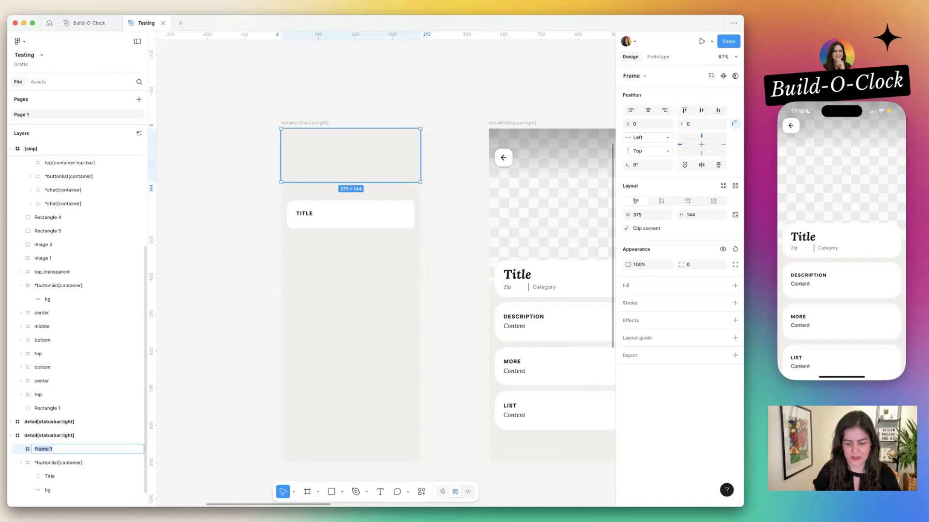
pyautogui.press('Return')
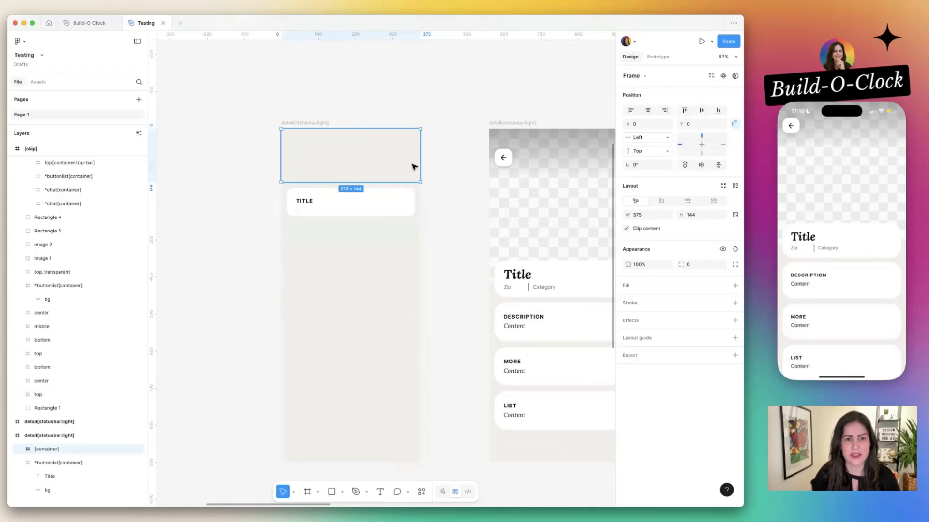
# Rename the frame holding the Title card as list[statusbar:light].
pyautogui.doubleClick(299, 123)
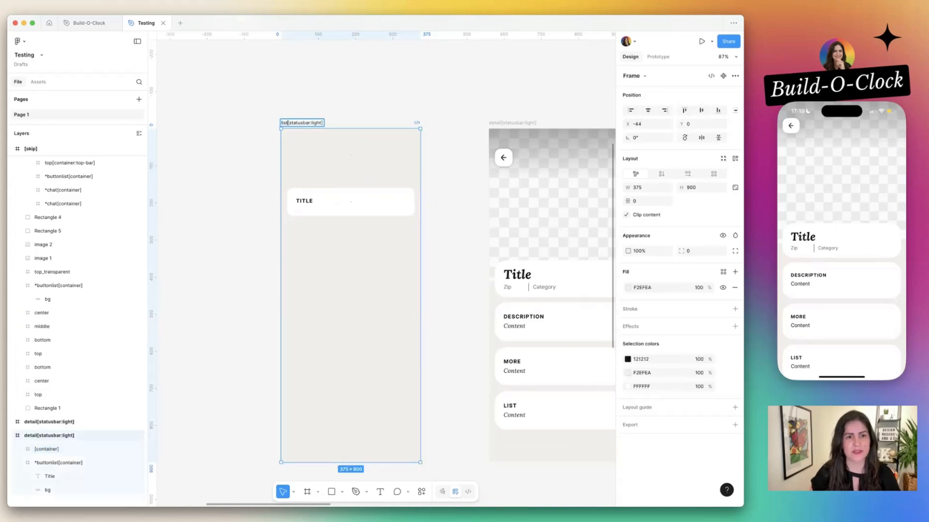
pyautogui.press('Return')
# Delete the leftover prototype link that connects the old screens to the list frame.
pyautogui.click(659, 57)
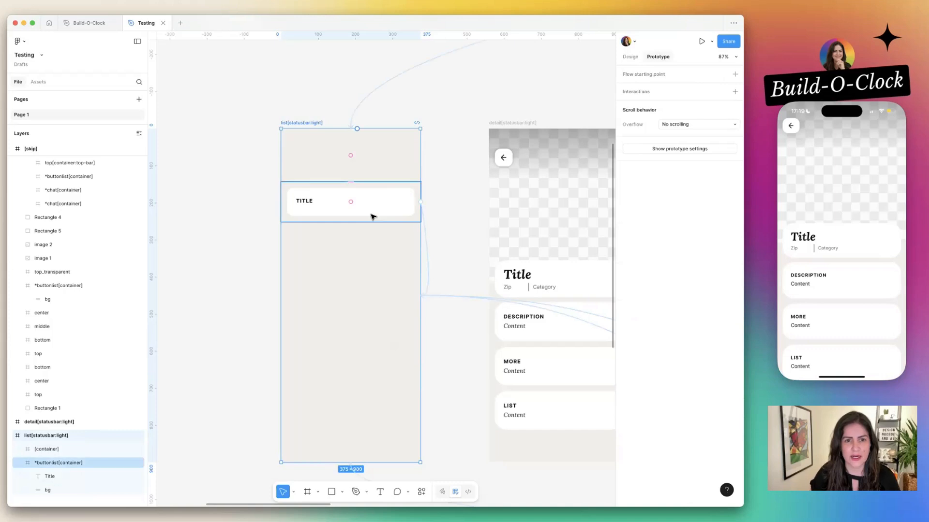
pyautogui.scroll(-5, 372, 217)
pyautogui.click(398, 152)
pyautogui.press('Delete')
pyautogui.scroll(5, 382, 232)
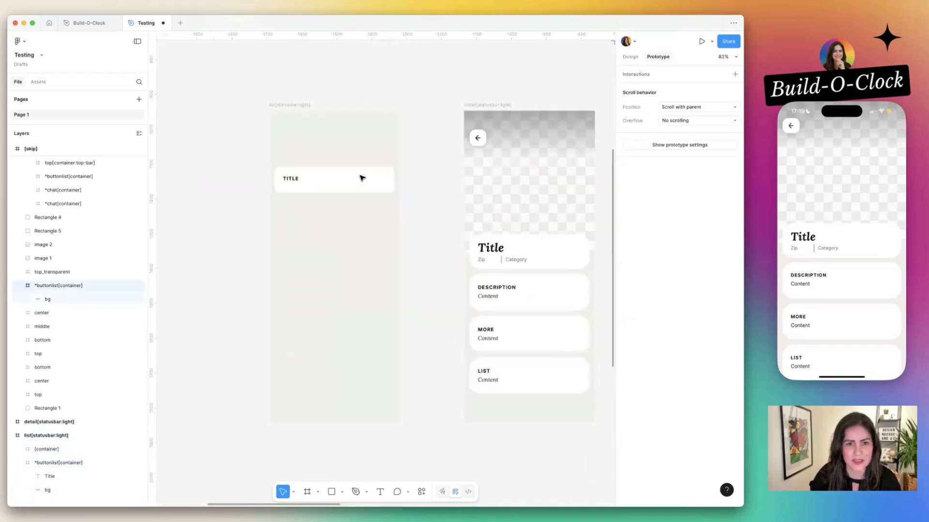
# Redirect the Title card container's on-click link to the detail[statusbar:light] frame.
pyautogui.doubleClick(363, 178)
pyautogui.click(381, 194)
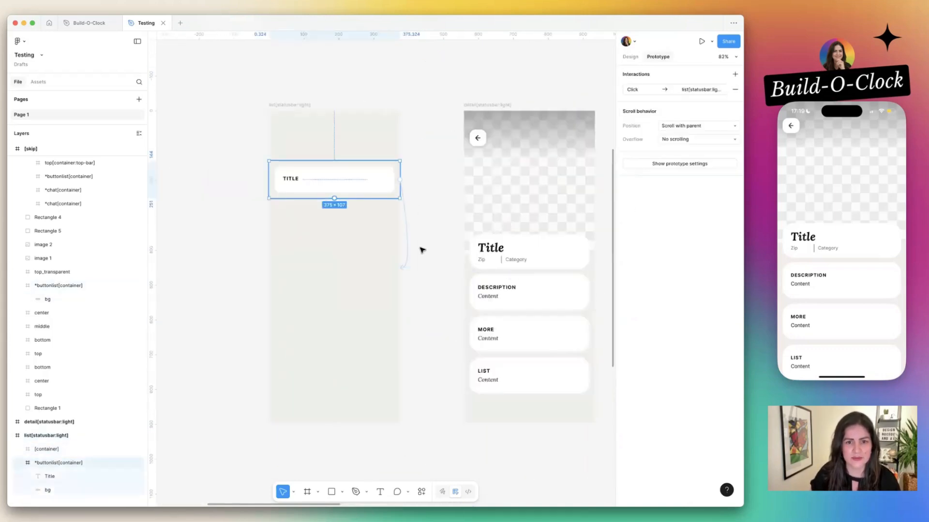
pyautogui.moveTo(402, 269); pyautogui.dragTo(483, 283)
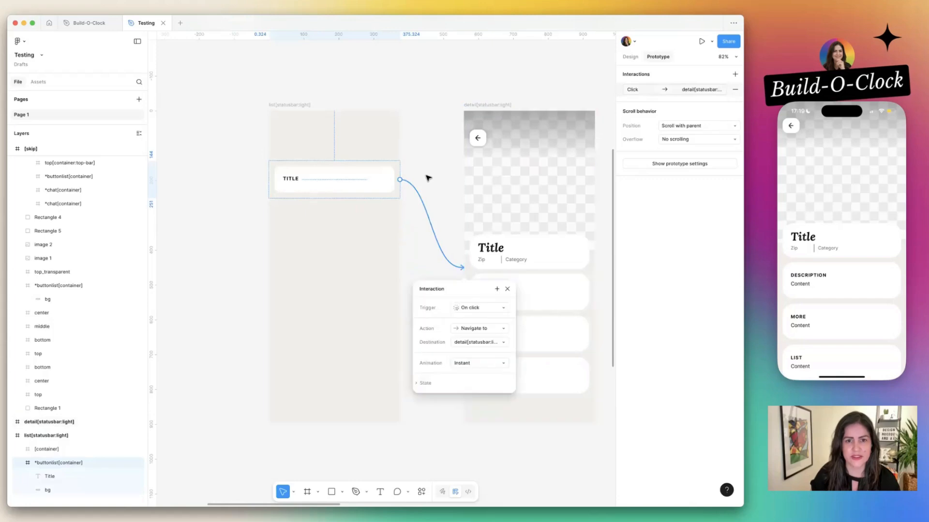
pyautogui.press('Escape')
# Make the list frame a flow starting point named Start.
pyautogui.hotkey('shift', '1')
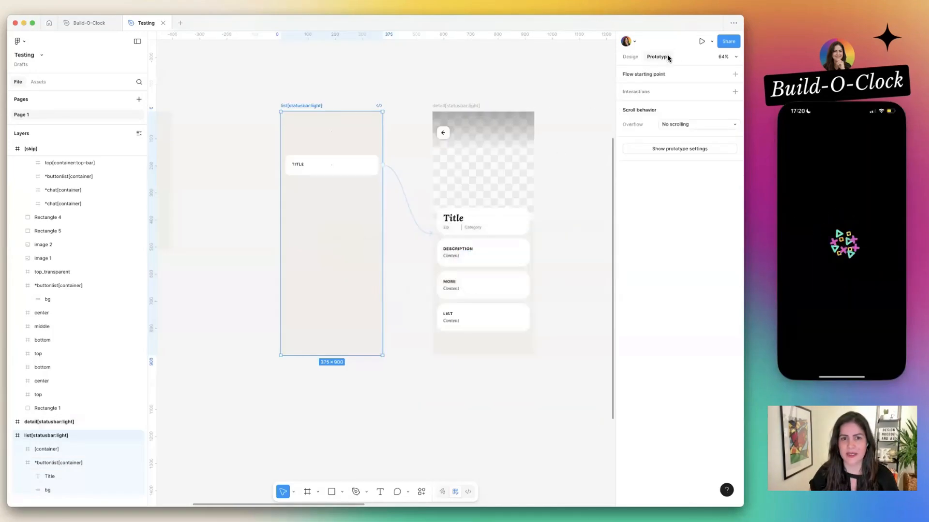
pyautogui.press('Escape')
pyautogui.hotkey('shift', '1')
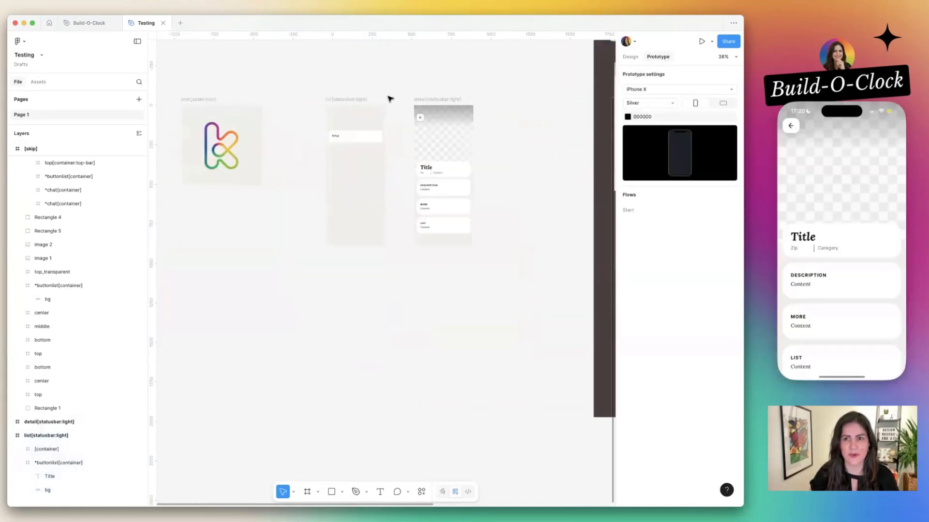
pyautogui.click(348, 100)
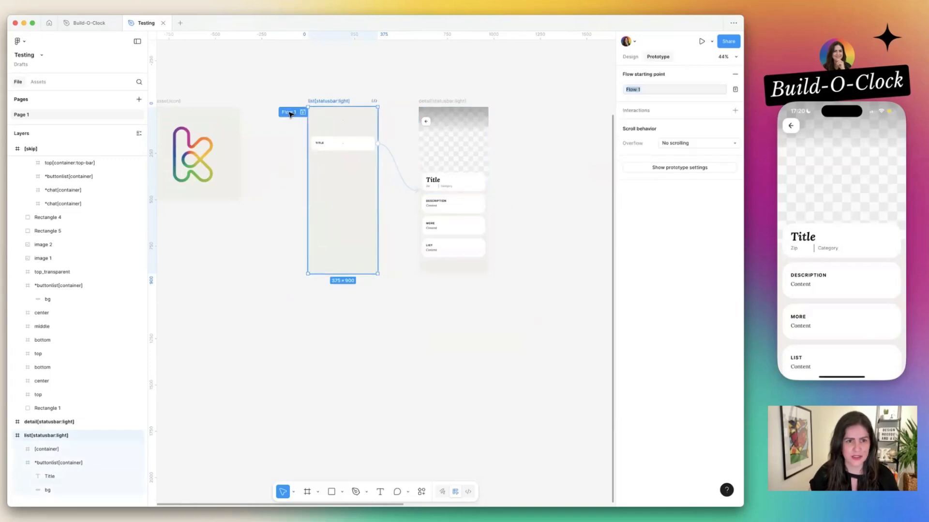
pyautogui.doubleClick(289, 112)
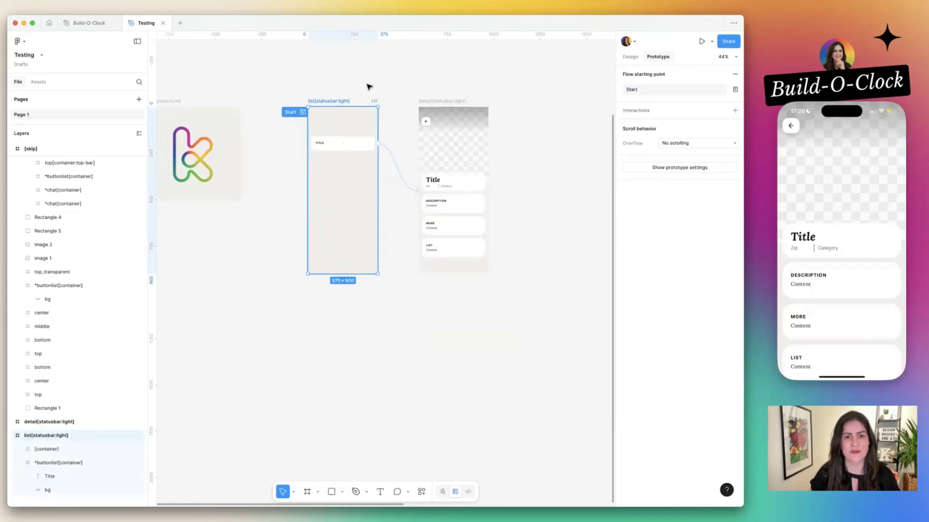
pyautogui.click(423, 90)
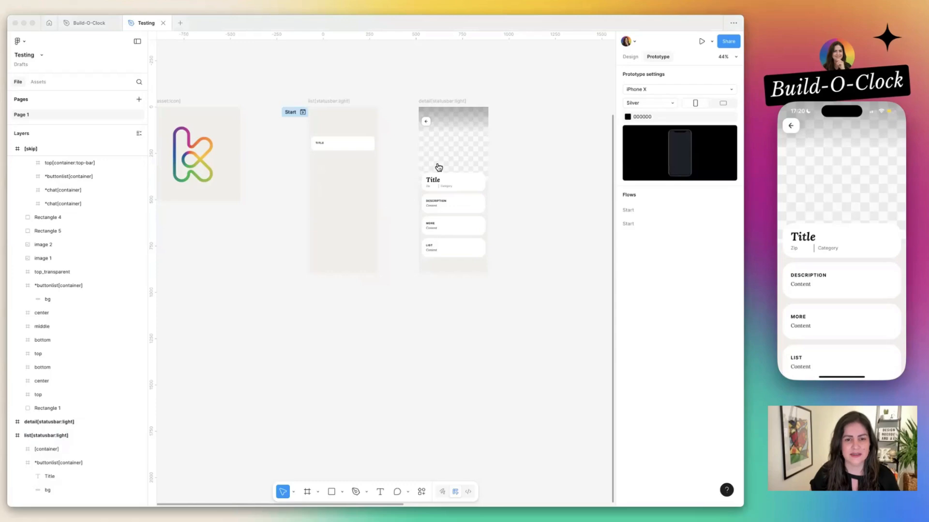
# Switch to Bravo Studio, refresh the Testing app's design and sync the project in the phone preview.
pyautogui.press('super+Tab')
pyautogui.click(321, 85)
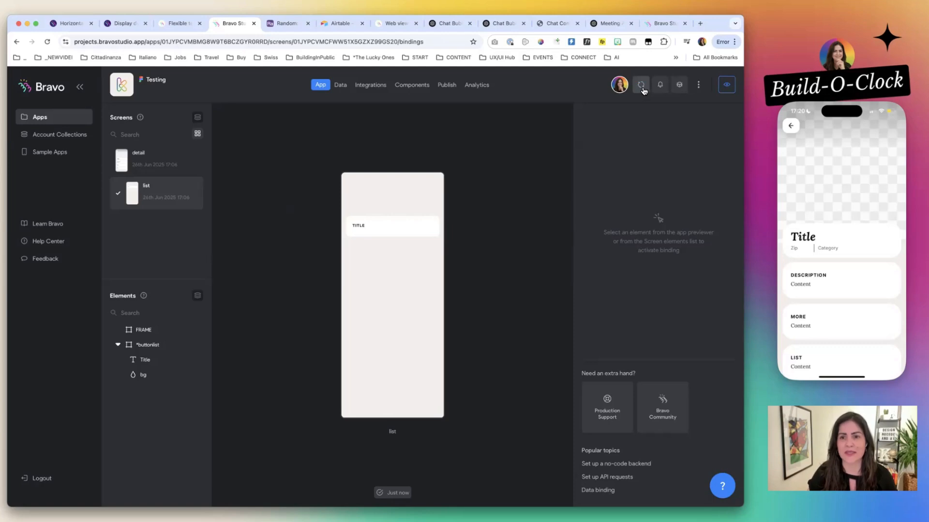
pyautogui.click(849, 169)
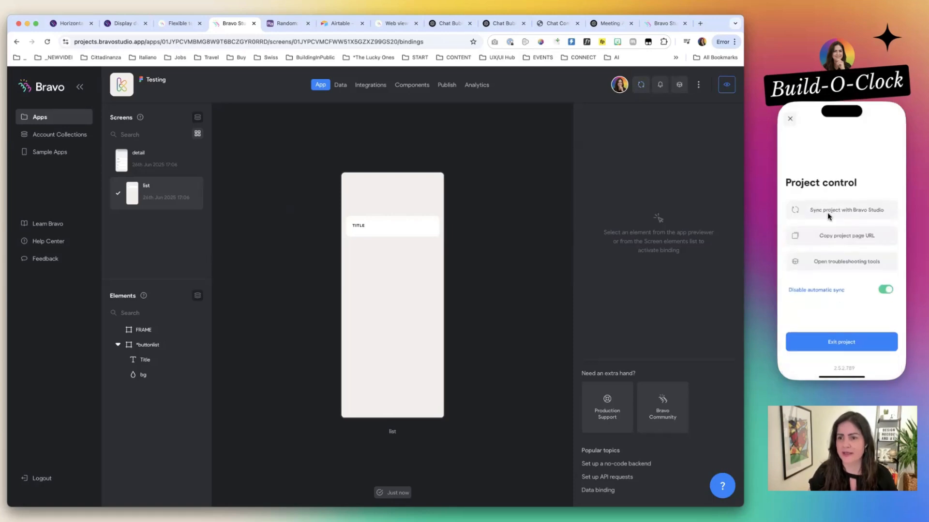
pyautogui.click(828, 212)
# Return to Figma and remove the leftover Start flow starting point from the old screens in the [skip] frame.
pyautogui.press('super+Tab')
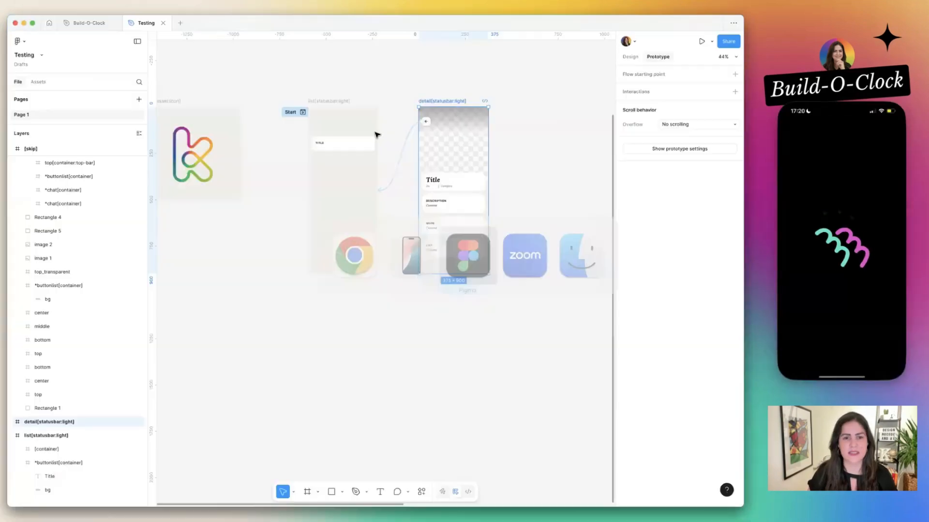
pyautogui.click(318, 103)
pyautogui.scroll(-5, 319, 105)
pyautogui.click(535, 155)
pyautogui.scroll(3, 535, 155)
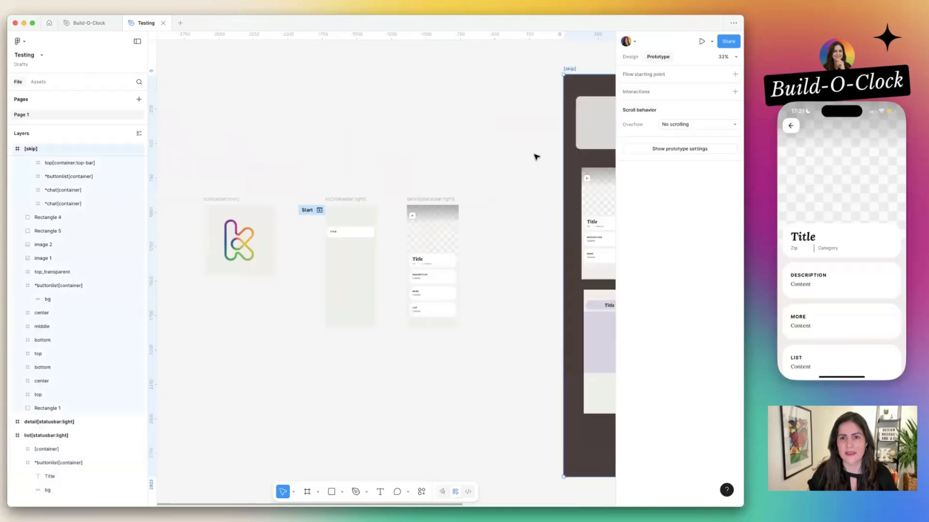
pyautogui.hscroll(5, 535, 156)
pyautogui.hscroll(2, 468, 108)
pyautogui.moveTo(271, 79); pyautogui.dragTo(591, 396)
pyautogui.click(591, 397)
pyautogui.hscroll(-10, 591, 396)
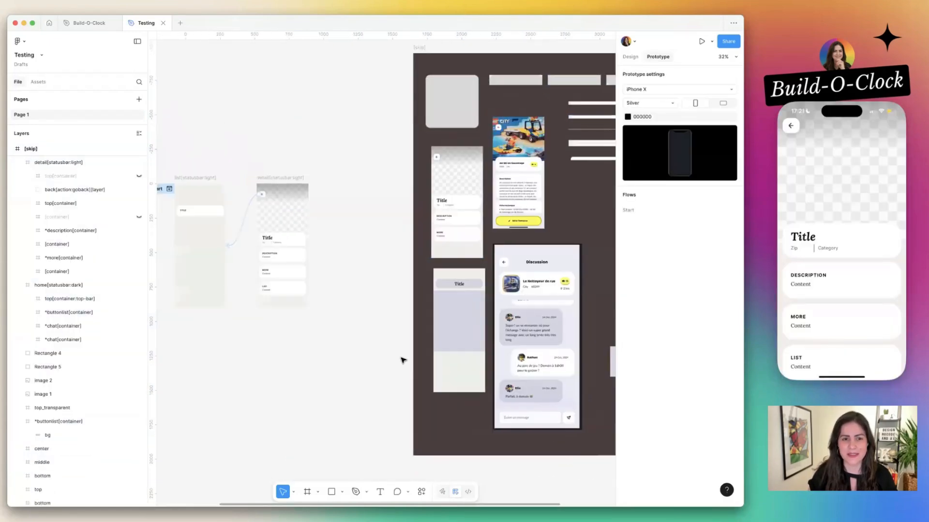
pyautogui.scroll(5, 387, 254)
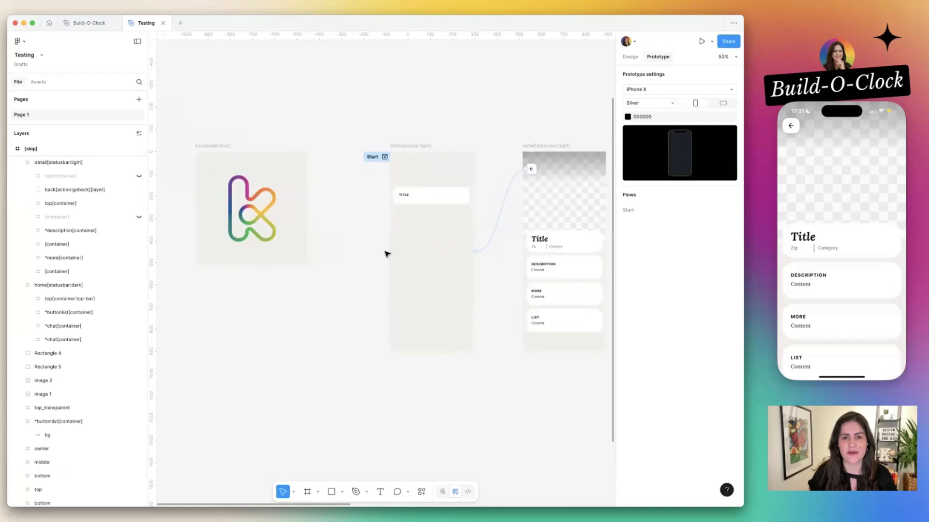
# Sync the project in the phone preview again and switch to Bravo Studio to check the list screen.
pyautogui.click(840, 204)
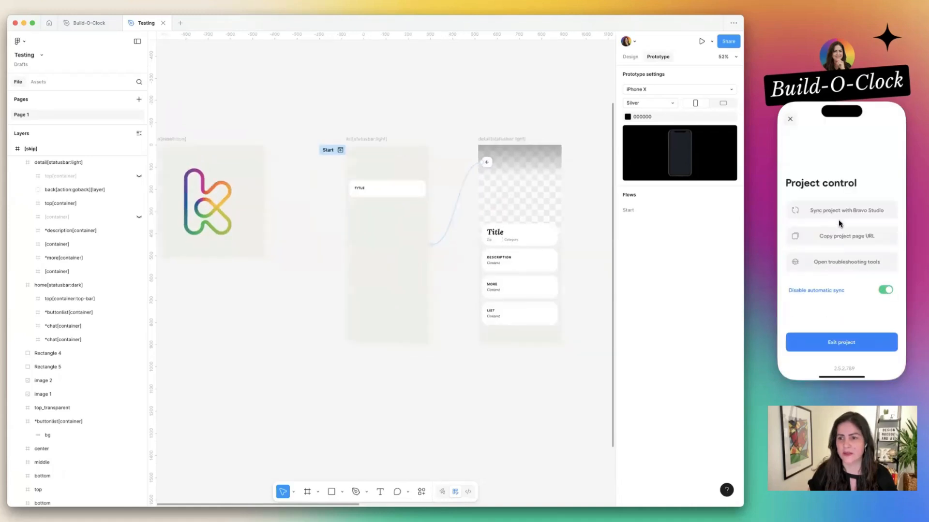
pyautogui.click(832, 211)
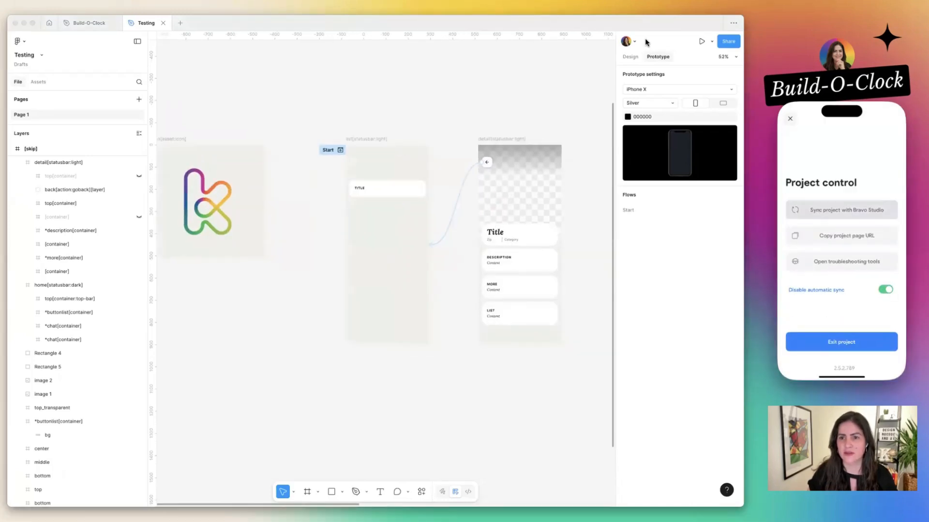
pyautogui.click(627, 57)
pyautogui.click(627, 57)
pyautogui.press('super+Tab')
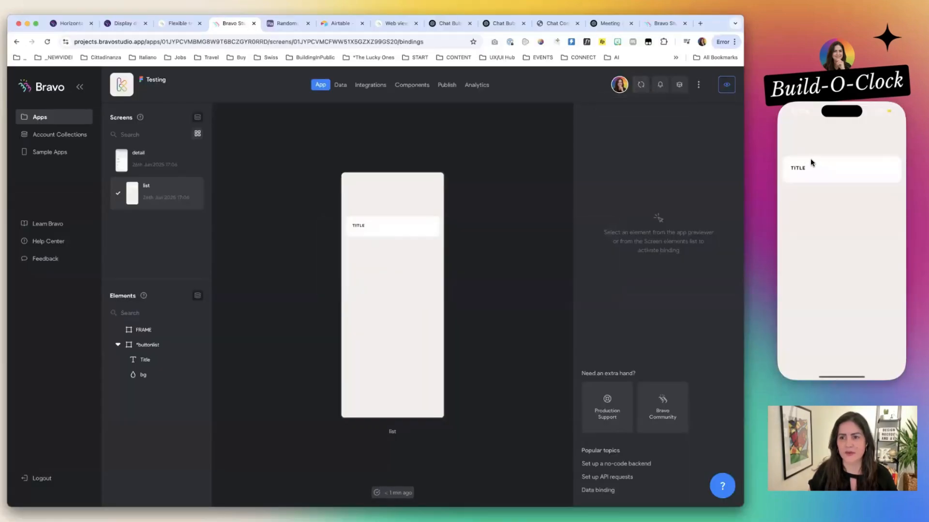
# Rename the list frame in Figma as list[statusbar:dark] and refresh the design in Bravo Studio.
pyautogui.press('super+Tab')
pyautogui.doubleClick(383, 141)
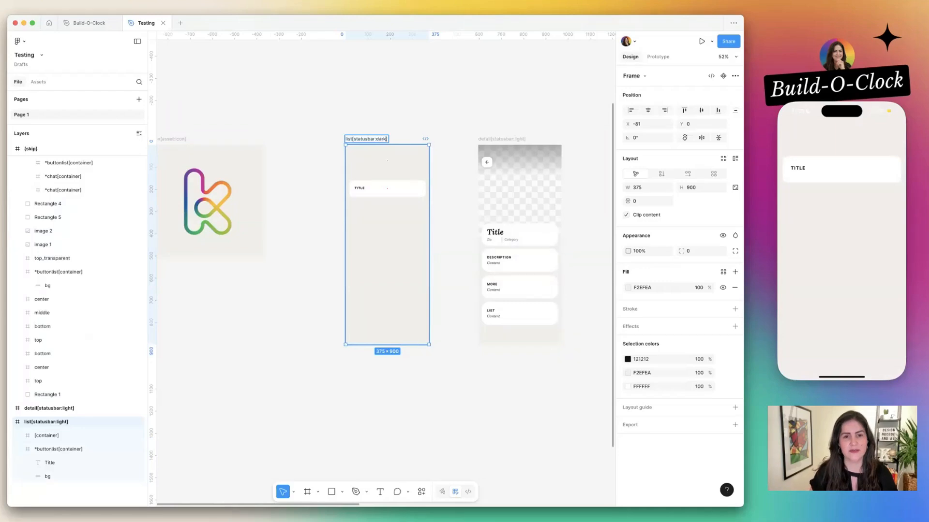
pyautogui.click(404, 135)
pyautogui.press('super+Tab')
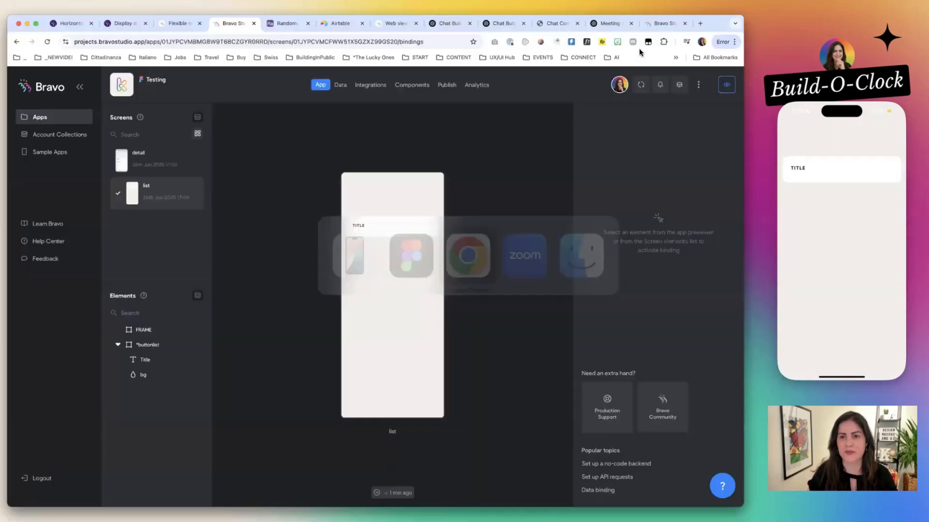
pyautogui.click(642, 85)
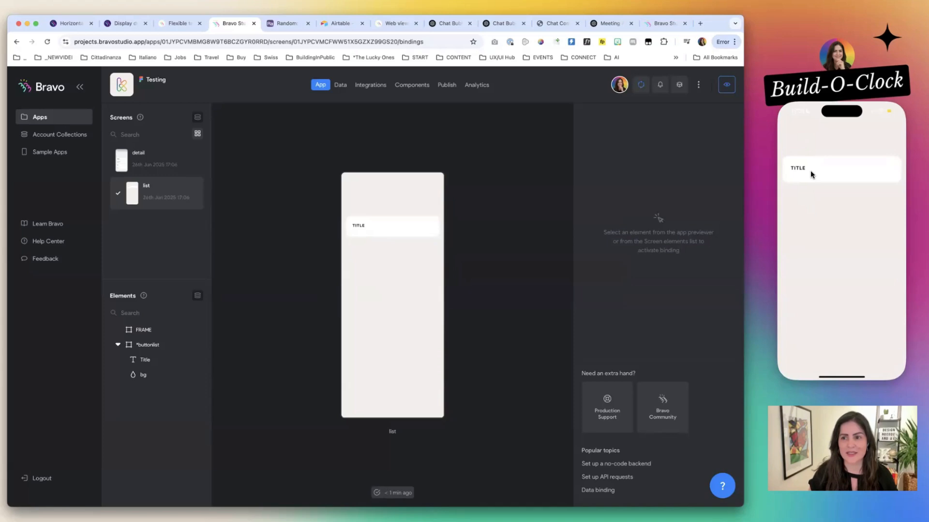
# In Figma, shorten the list screen's [container] frame to about 375 × 71 and move the Title card up beneath it.
pyautogui.press('super+Tab')
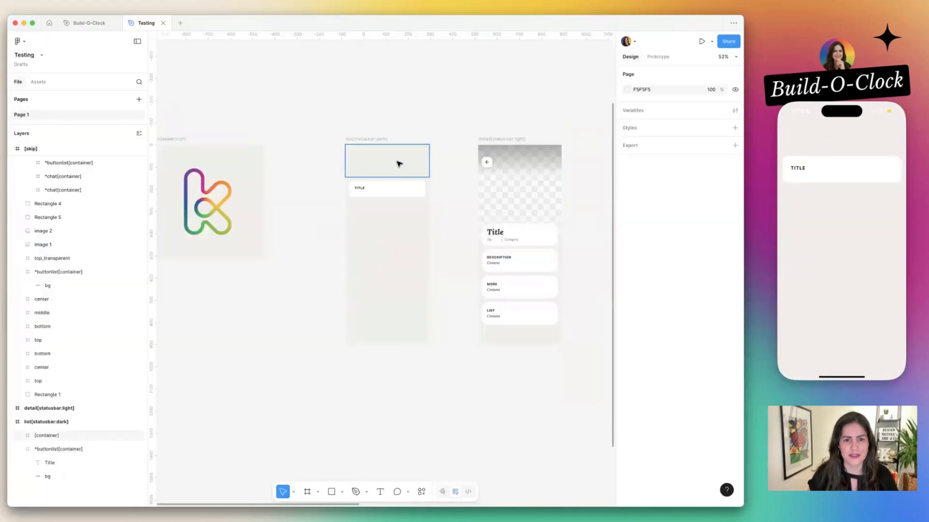
pyautogui.click(396, 165)
pyautogui.moveTo(387, 165)
pyautogui.mouseDown()
pyautogui.moveTo(385, 187)
pyautogui.moveTo(379, 151)
pyautogui.mouseUp()
pyautogui.click(85, 435)
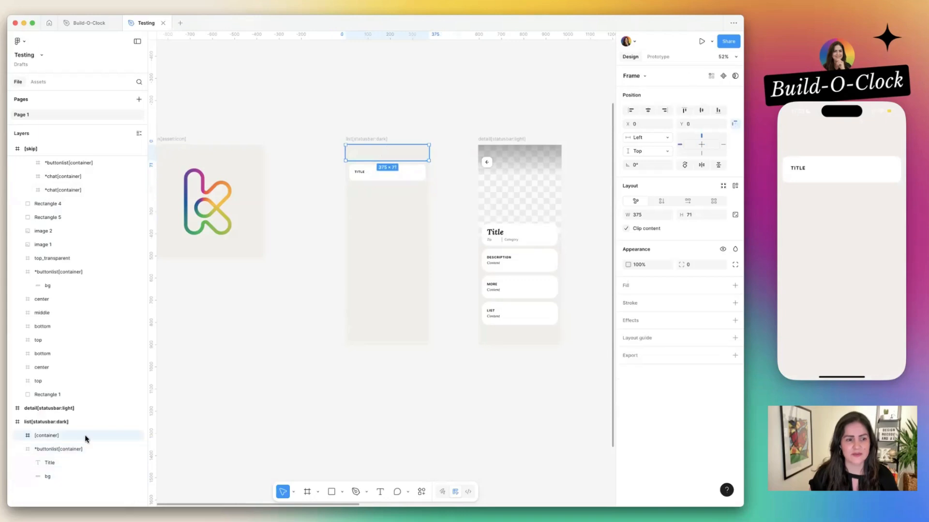
pyautogui.doubleClick(57, 437)
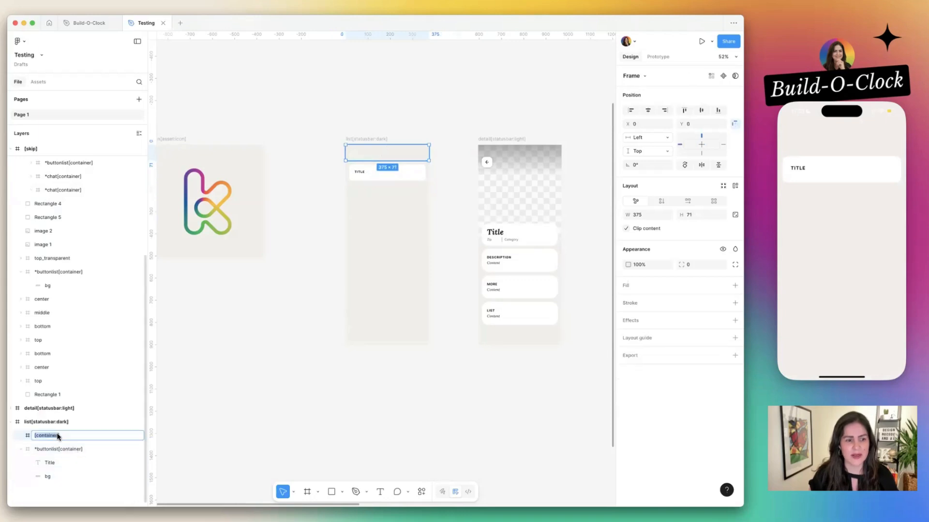
pyautogui.click(287, 342)
# Tag the [container] frame as a top bar container of type None with the Figma to Bravo Studio plugin.
pyautogui.rightClick(393, 151)
pyautogui.moveTo(435, 322)
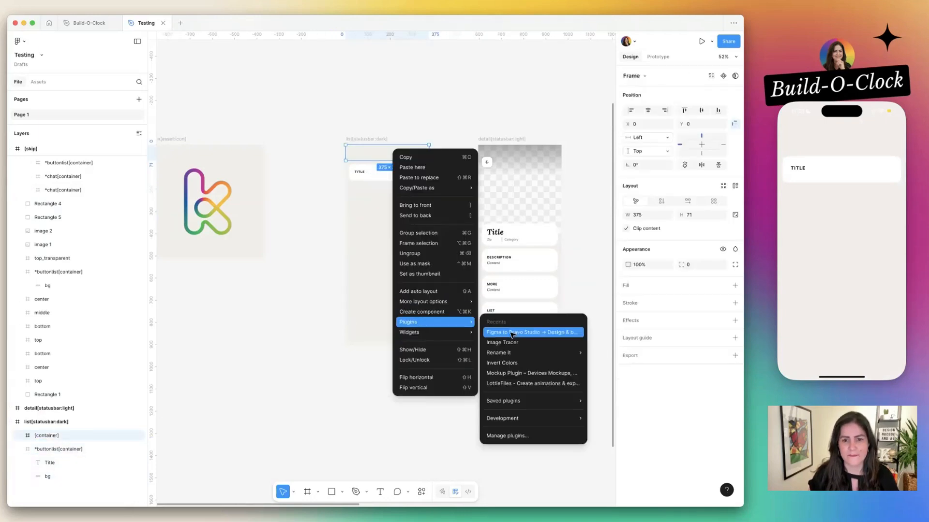
pyautogui.click(512, 332)
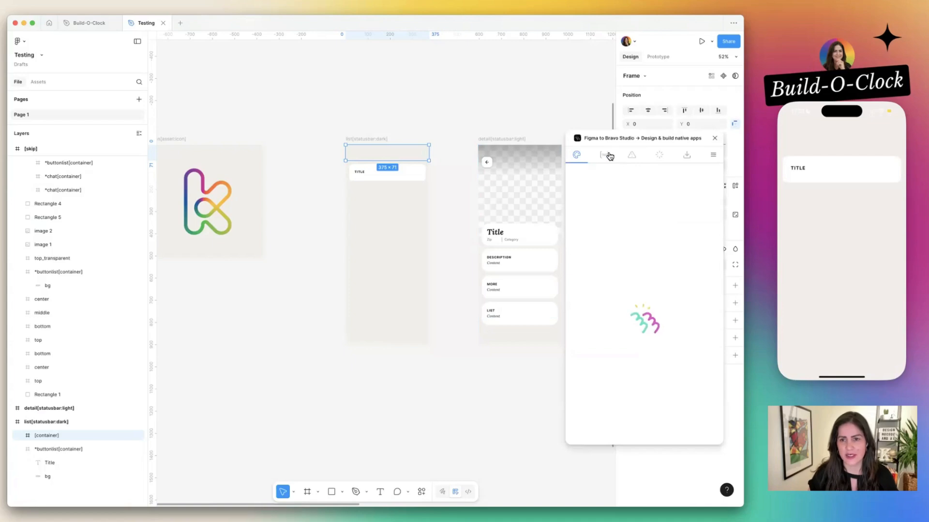
pyautogui.click(609, 156)
pyautogui.click(636, 233)
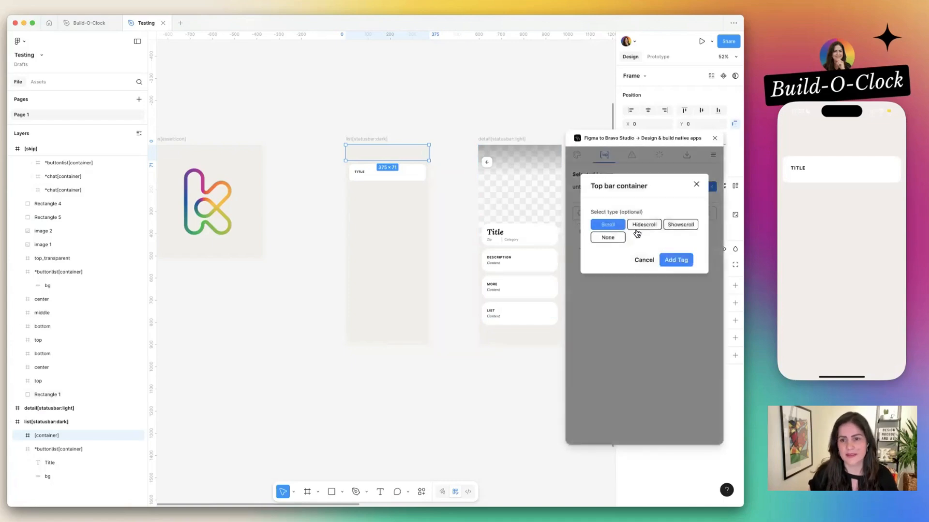
pyautogui.click(602, 238)
pyautogui.click(680, 260)
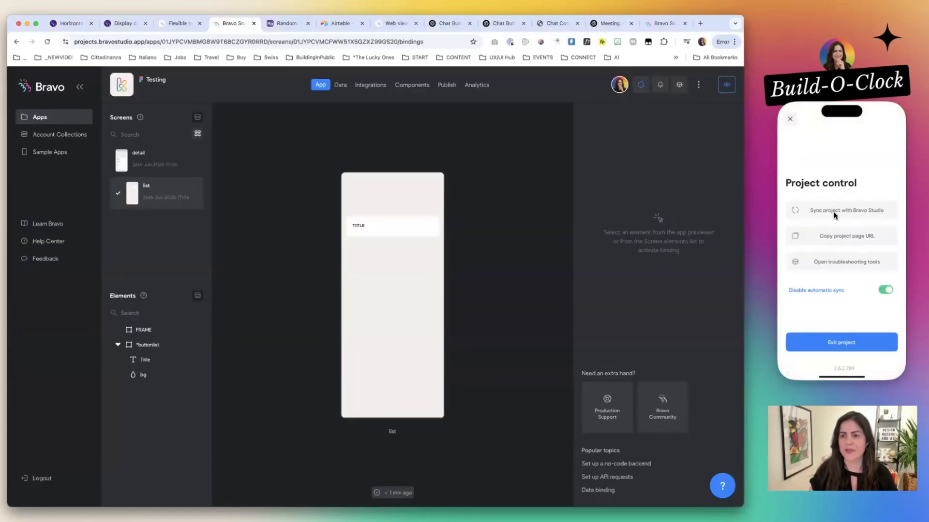
# Sync the project in the phone preview and test navigating between the detail and list screens.
pyautogui.click(835, 212)
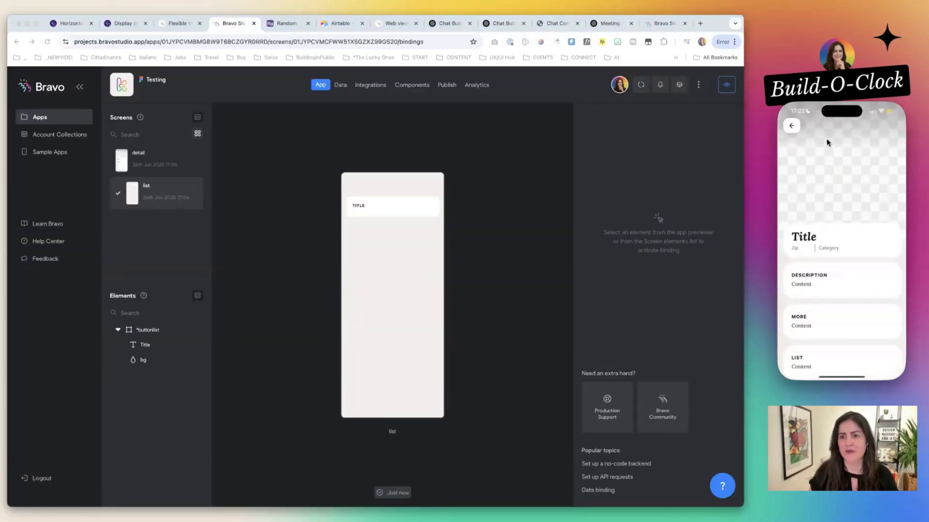
pyautogui.click(794, 125)
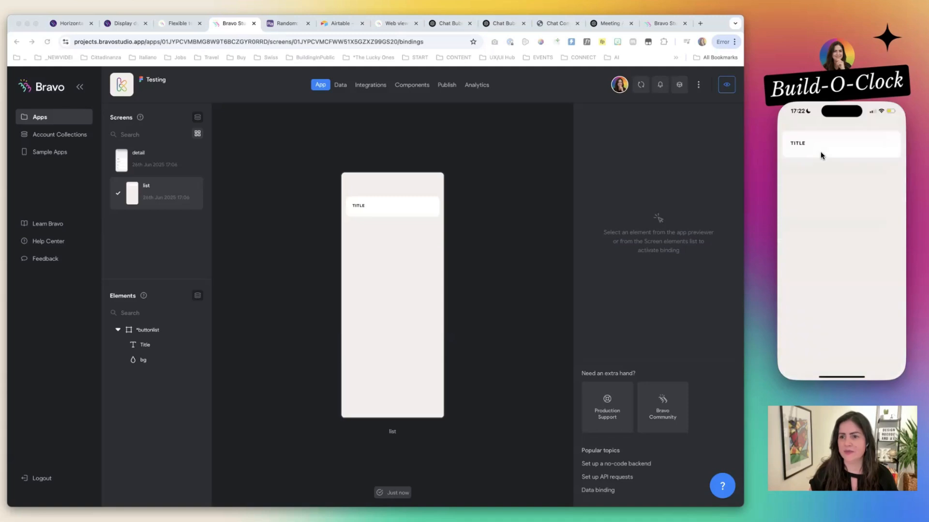
pyautogui.click(820, 152)
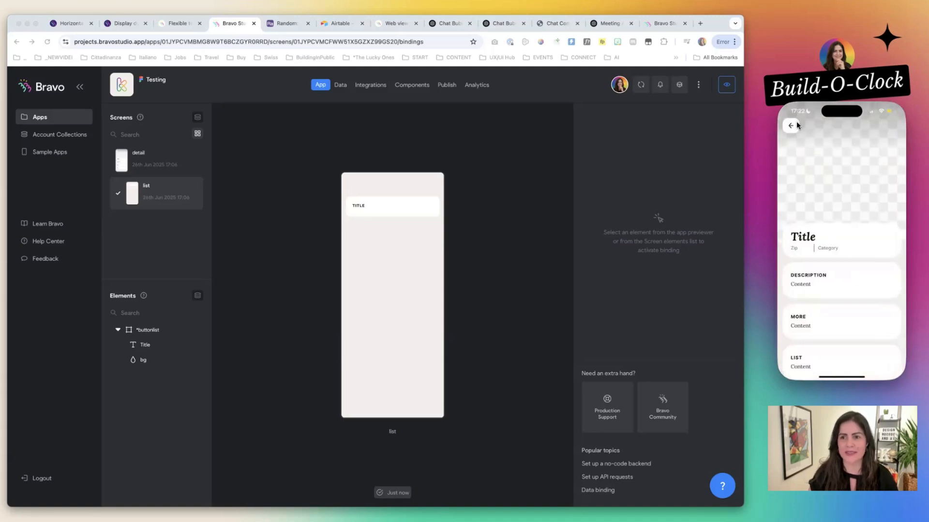
pyautogui.click(795, 123)
# Bind the list screen's *buttonlist container to records from the Random collection's data - List request.
pyautogui.click(197, 202)
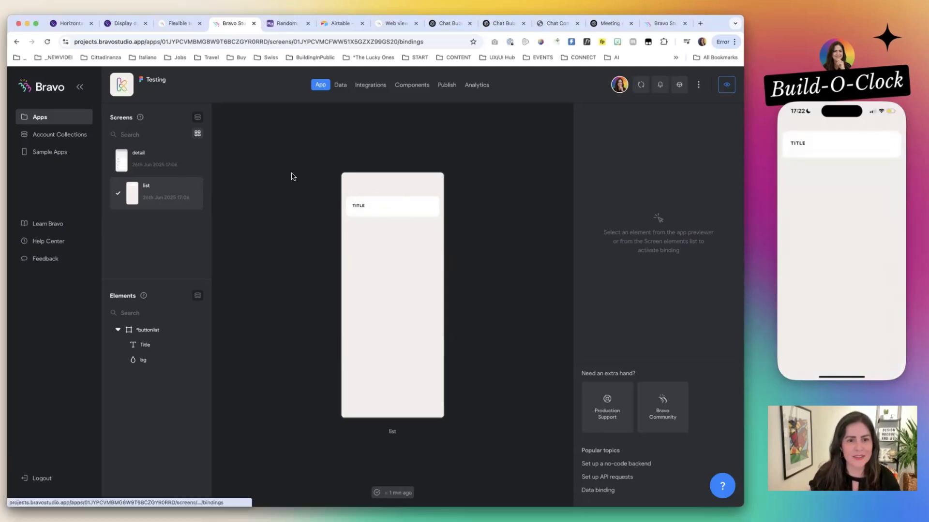
pyautogui.click(346, 212)
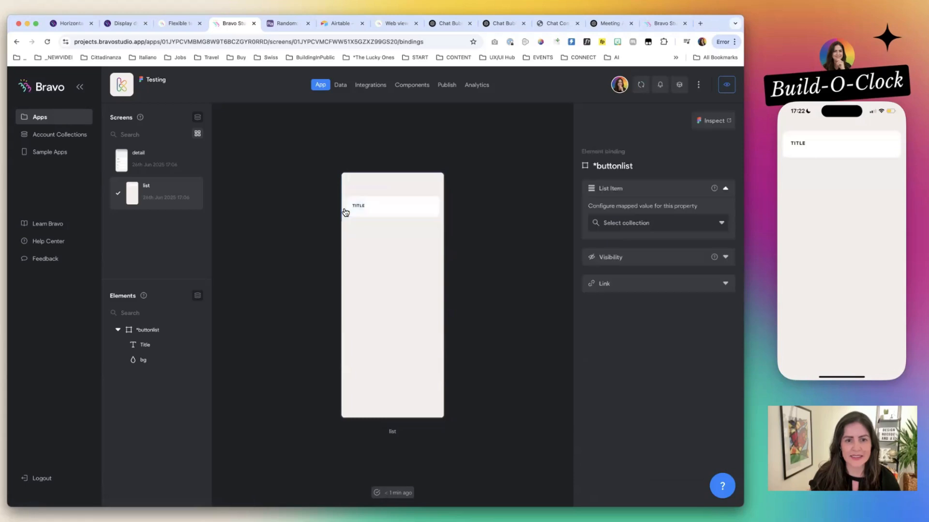
pyautogui.click(672, 222)
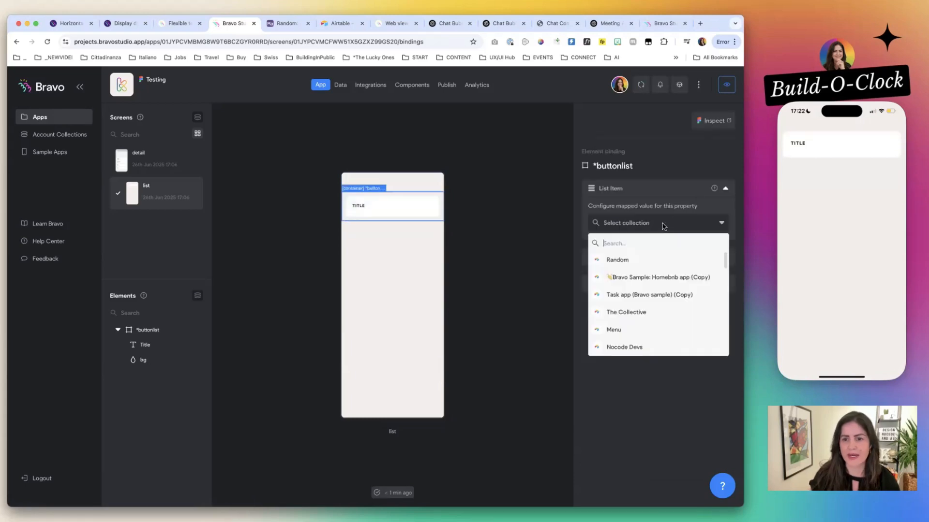
pyautogui.click(652, 262)
pyautogui.click(661, 246)
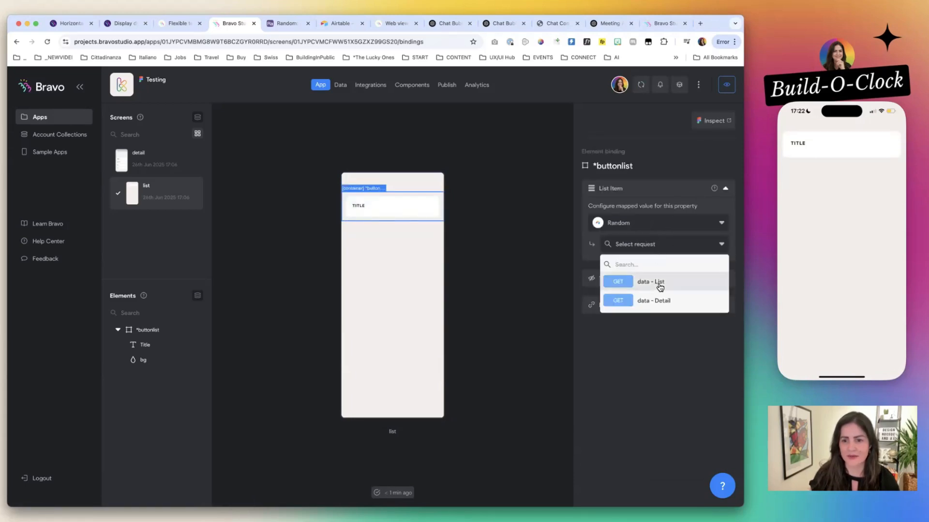
pyautogui.click(657, 287)
pyautogui.click(648, 271)
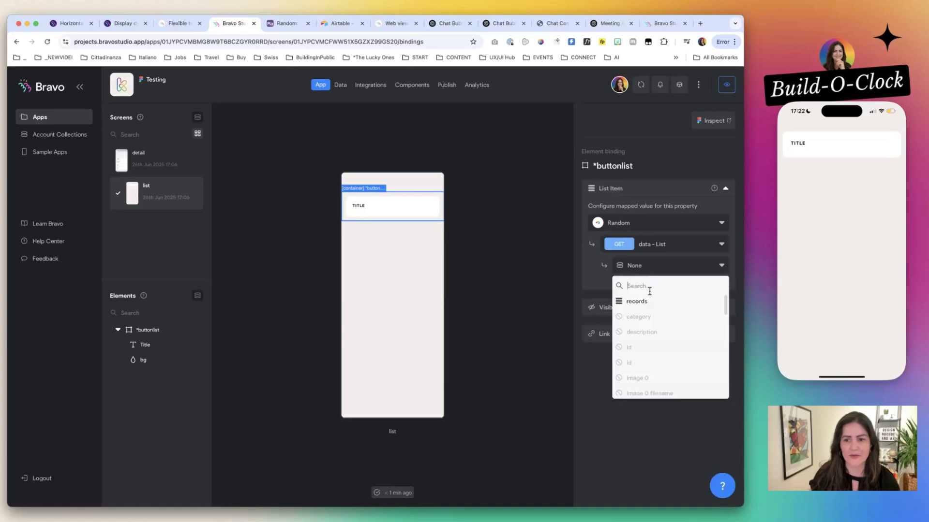
pyautogui.click(636, 302)
# Bind the Title text inside *buttonlist to the title field of the data - List request.
pyautogui.click(182, 347)
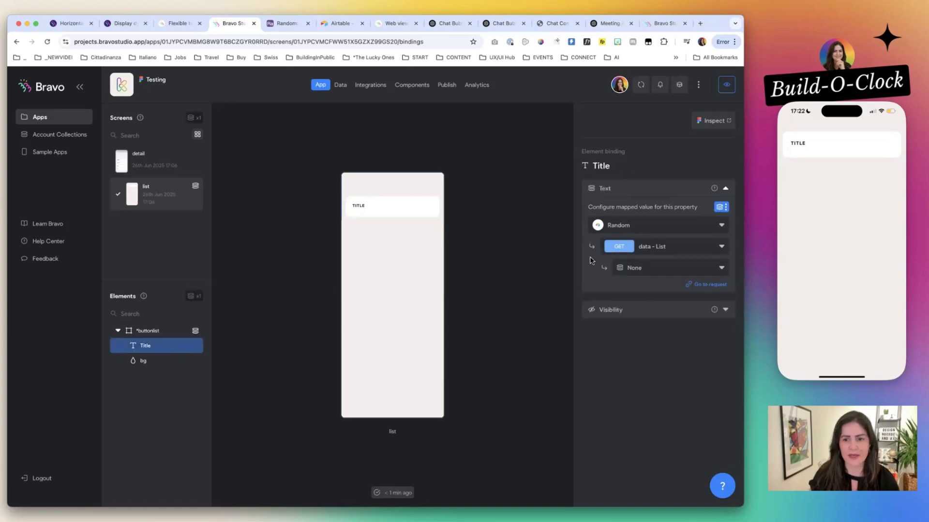
pyautogui.click(651, 268)
pyautogui.scroll(-10, 656, 367)
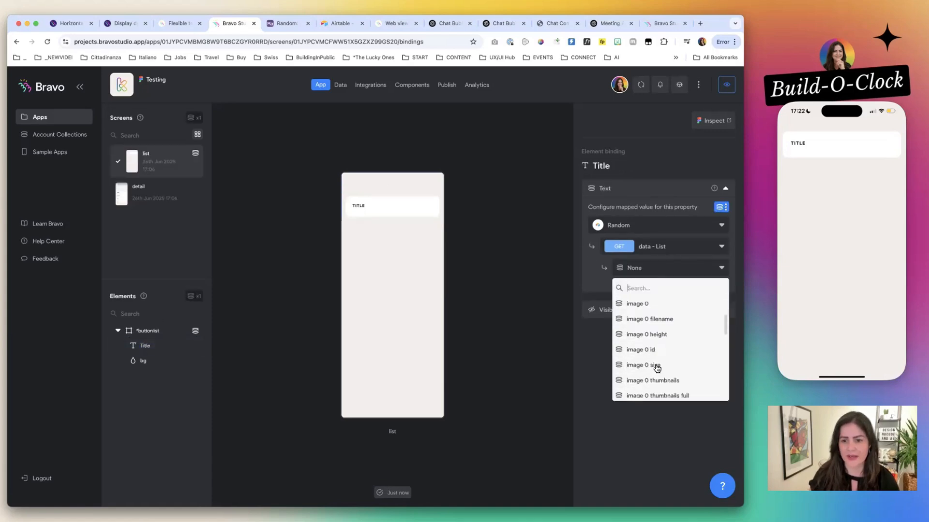
pyautogui.scroll(5, 657, 369)
pyautogui.scroll(-8, 656, 367)
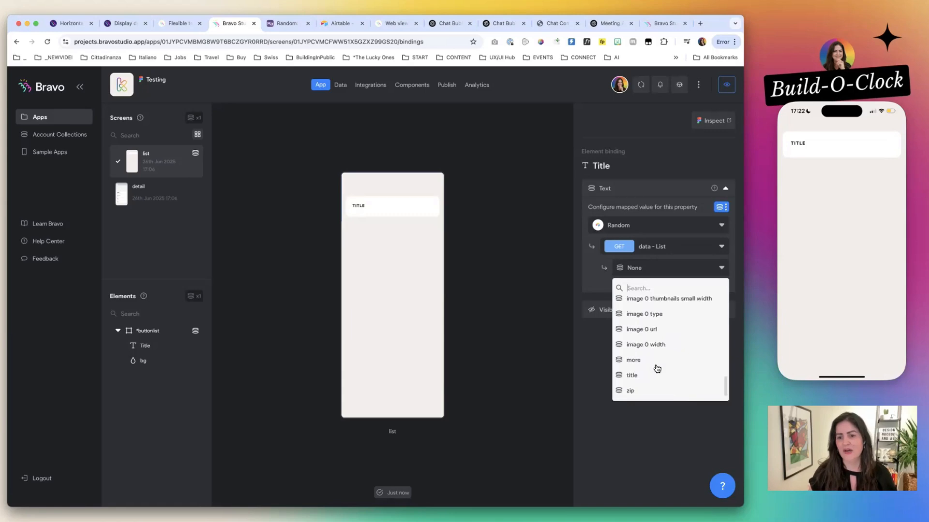
pyautogui.click(642, 386)
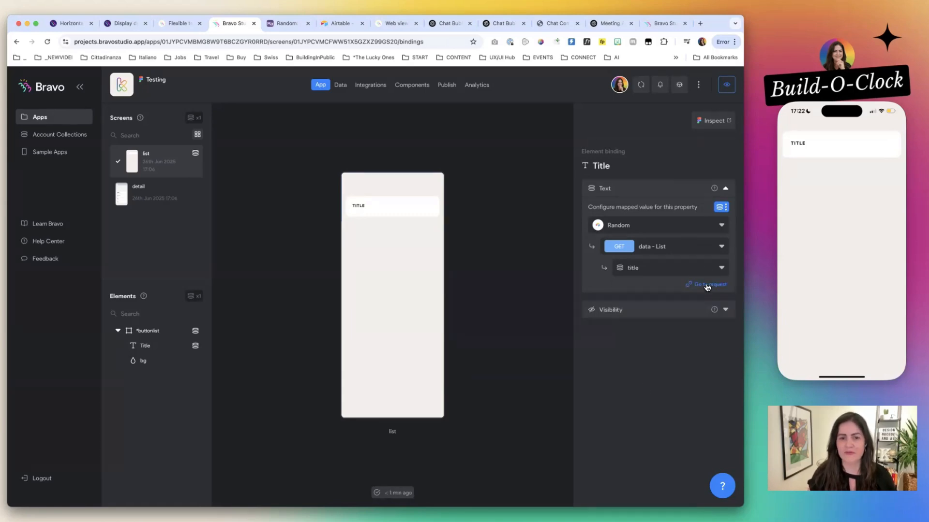
# Refresh and sync the project in the phone preview, and compare its list with the Airtable data table.
pyautogui.click(641, 85)
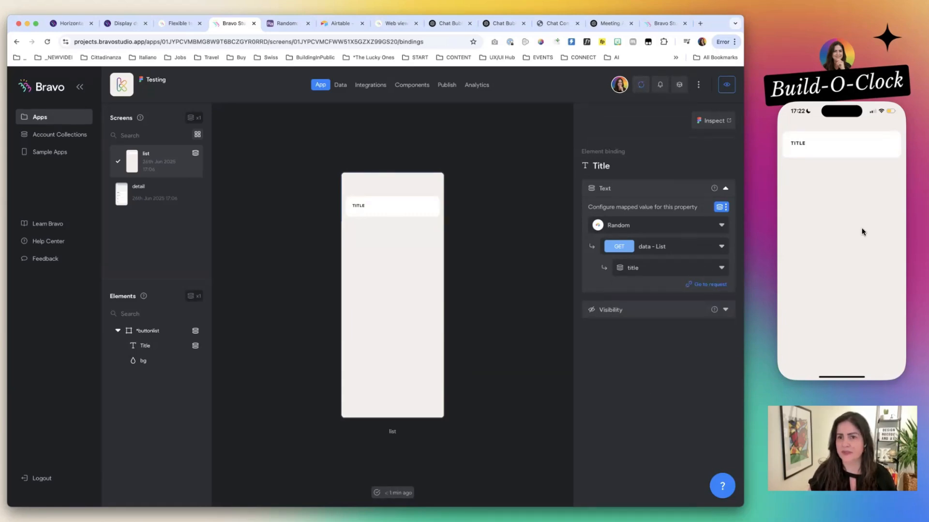
pyautogui.click(864, 228)
pyautogui.click(863, 216)
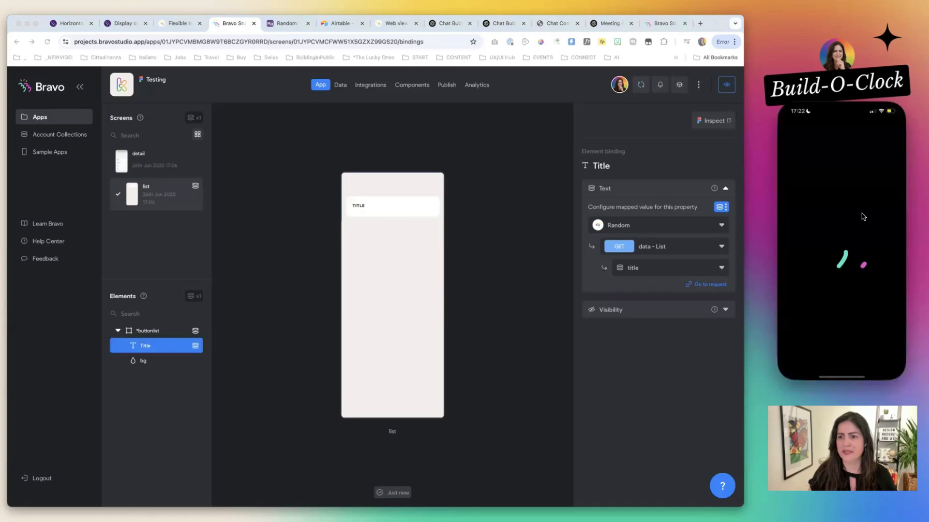
pyautogui.click(277, 23)
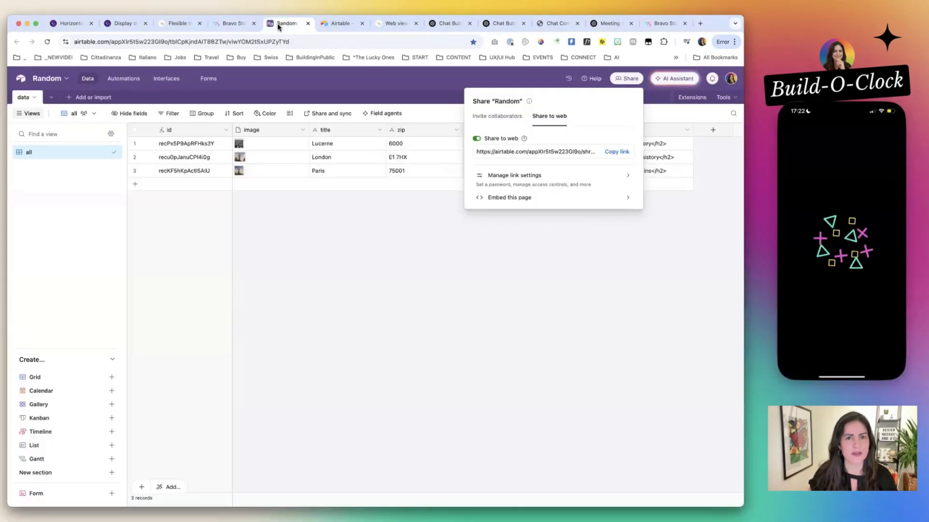
pyautogui.click(338, 293)
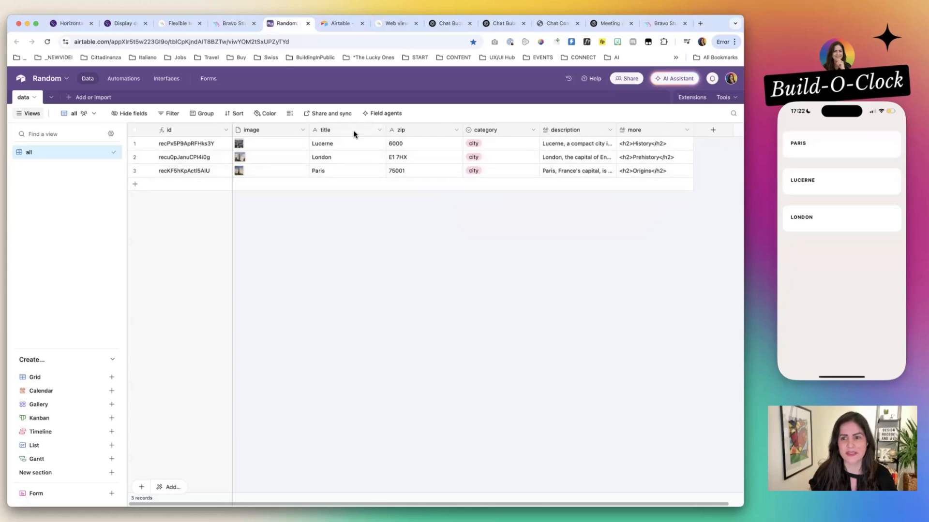
# In Bravo Studio, append ?view=all to the Random collection's data - List request URL and send the request.
pyautogui.click(239, 23)
pyautogui.click(340, 86)
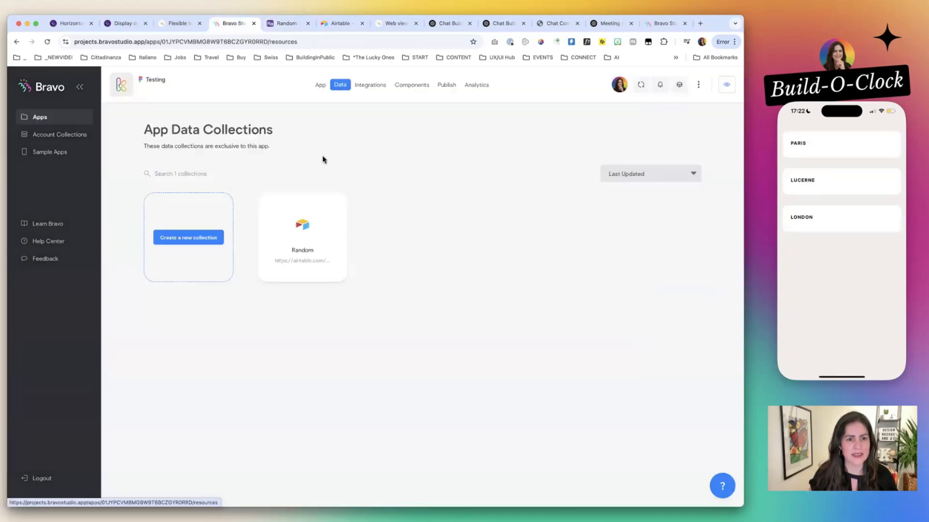
pyautogui.click(322, 240)
pyautogui.click(217, 290)
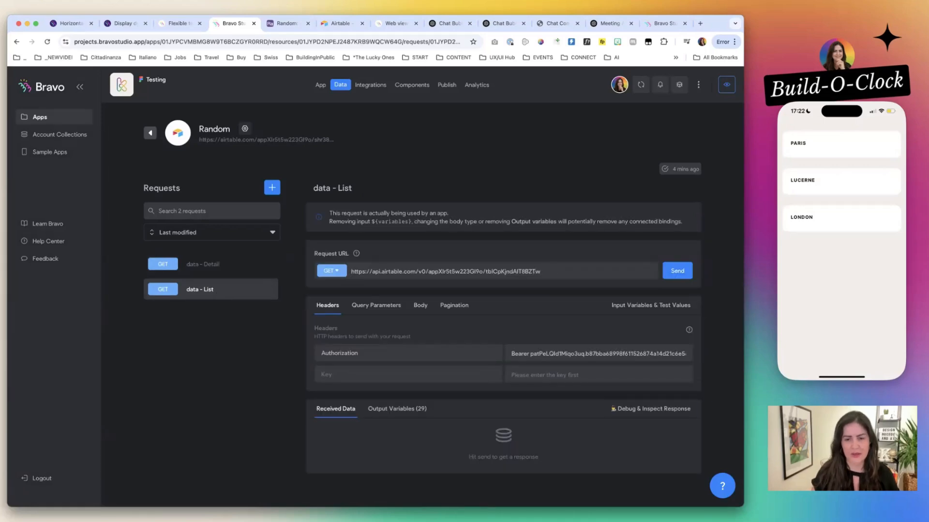
pyautogui.click(281, 23)
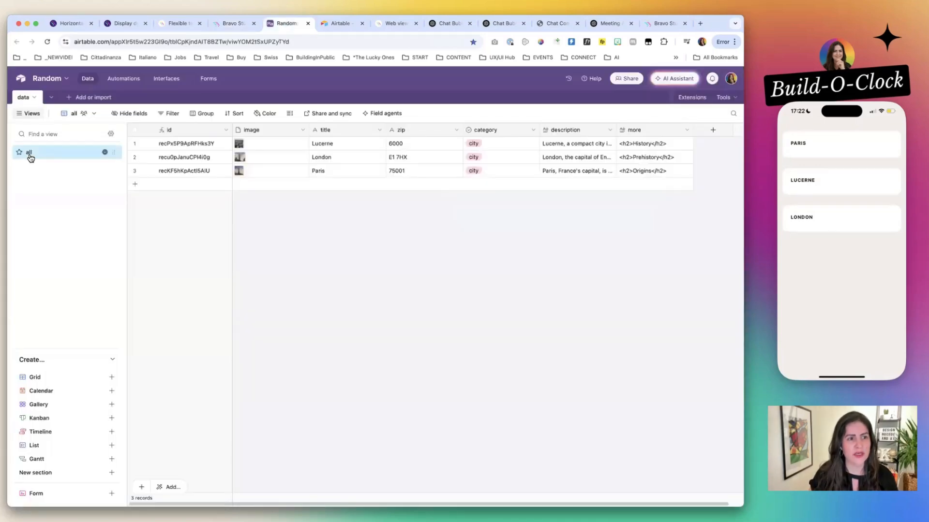
pyautogui.click(226, 24)
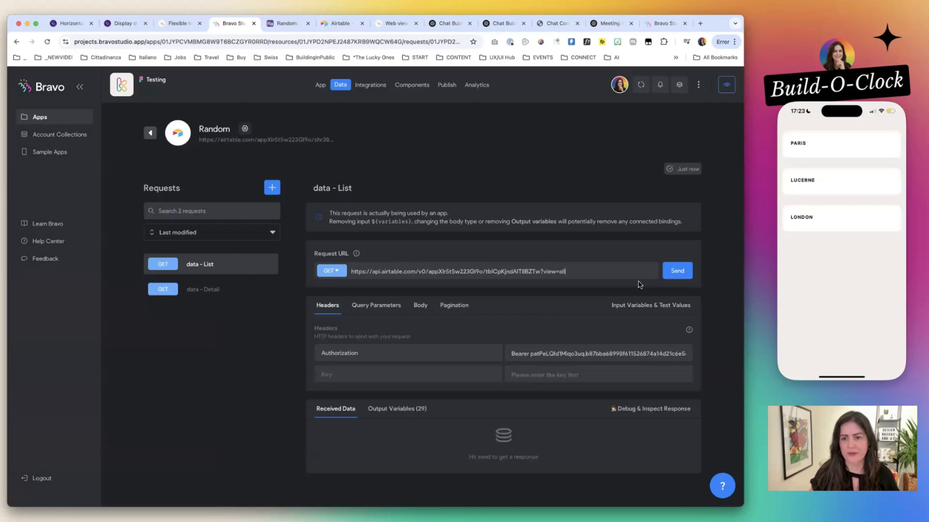
pyautogui.click(673, 273)
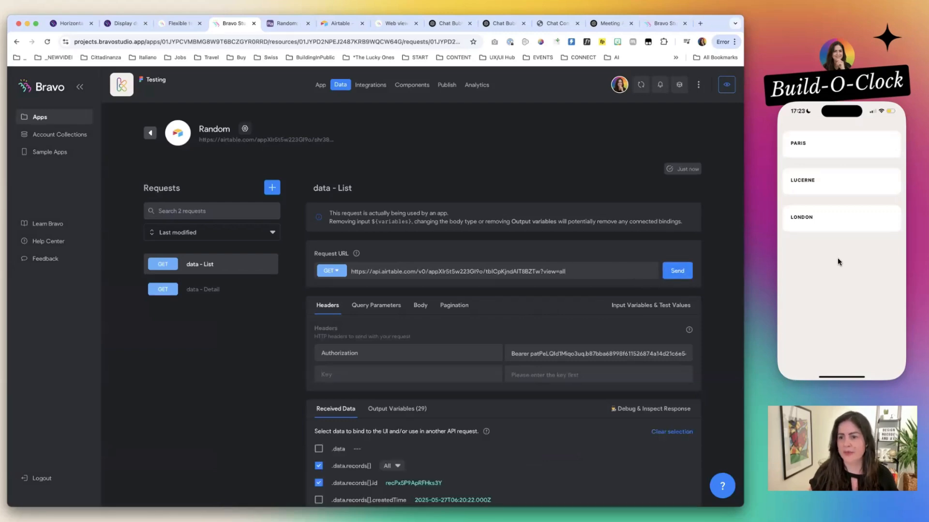
# Sync the phone preview, check the list order against Airtable, and view the detail screen of the Lucerne item.
pyautogui.click(833, 210)
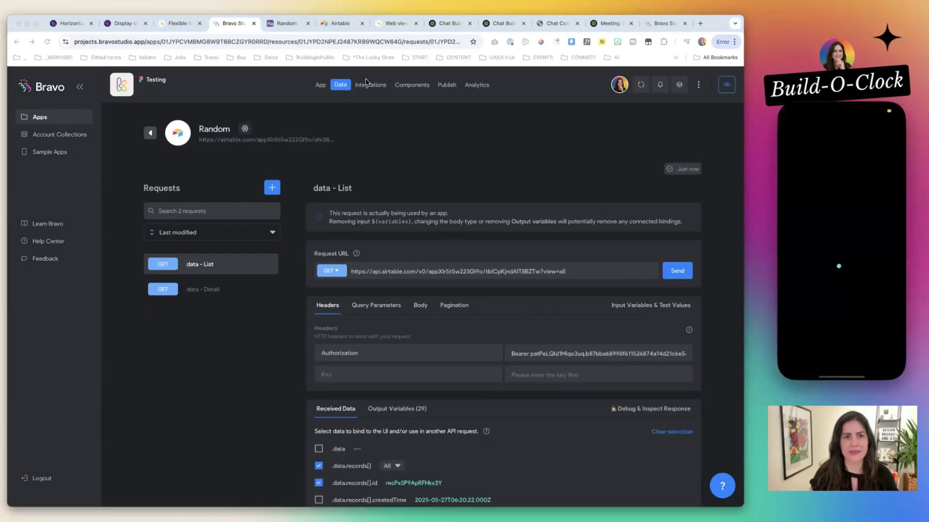
pyautogui.click(286, 23)
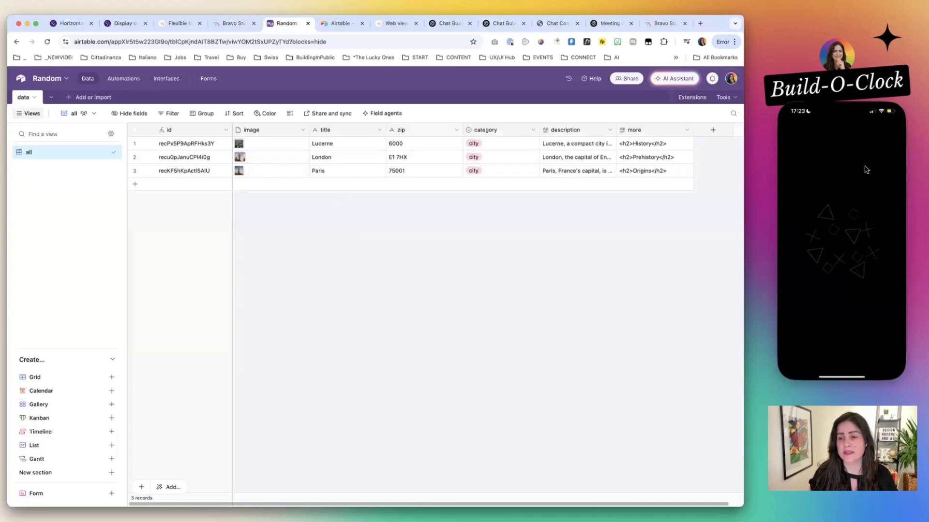
pyautogui.click(809, 147)
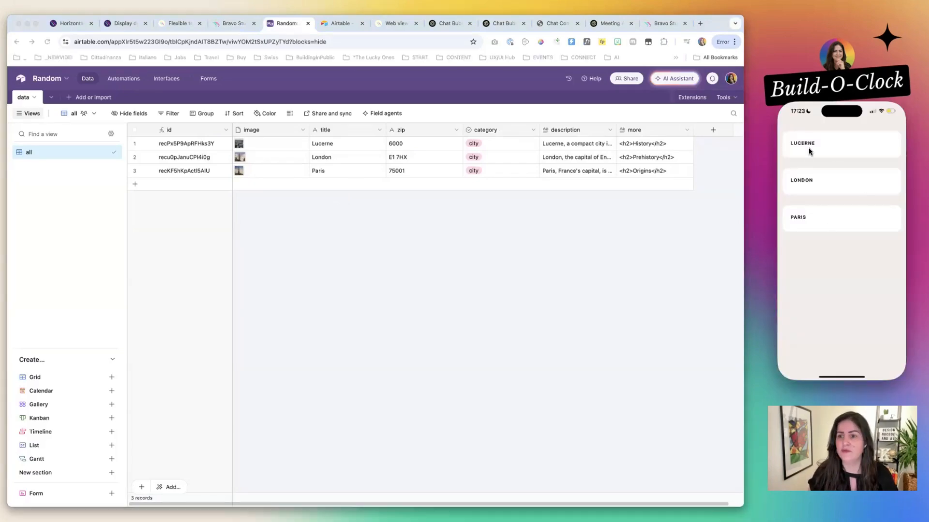
pyautogui.click(234, 23)
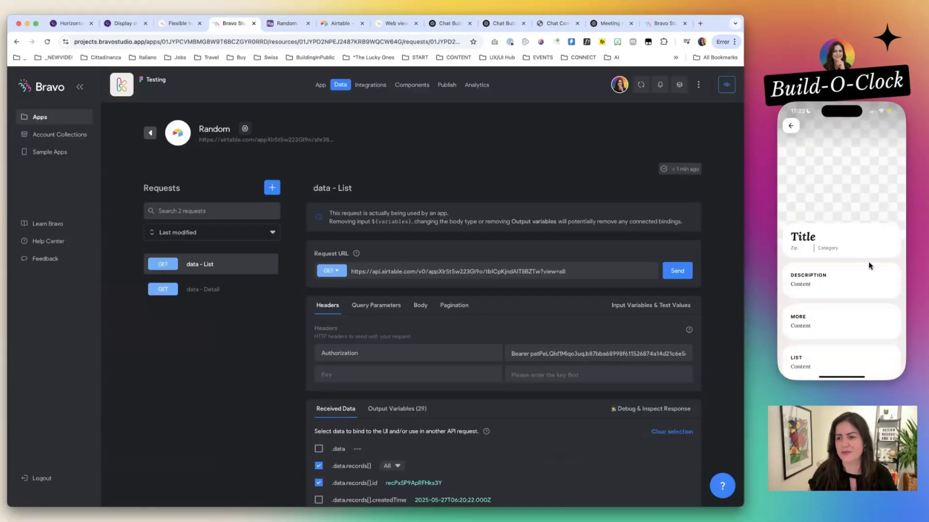
pyautogui.scroll(-3, 868, 262)
pyautogui.scroll(5, 869, 262)
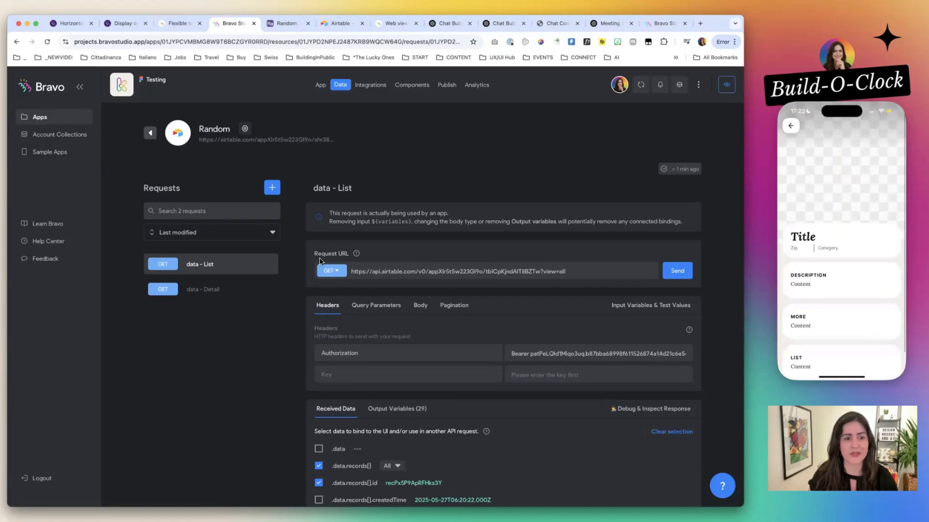
# On the detail screen, bind the *image element to image 0 url from Random's data - Detail request.
pyautogui.click(321, 86)
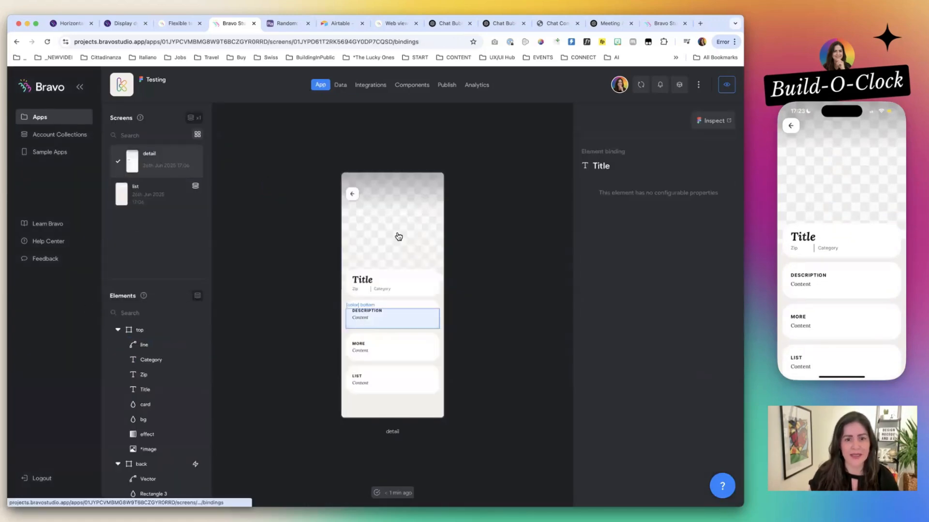
pyautogui.click(148, 329)
pyautogui.click(670, 226)
pyautogui.click(649, 260)
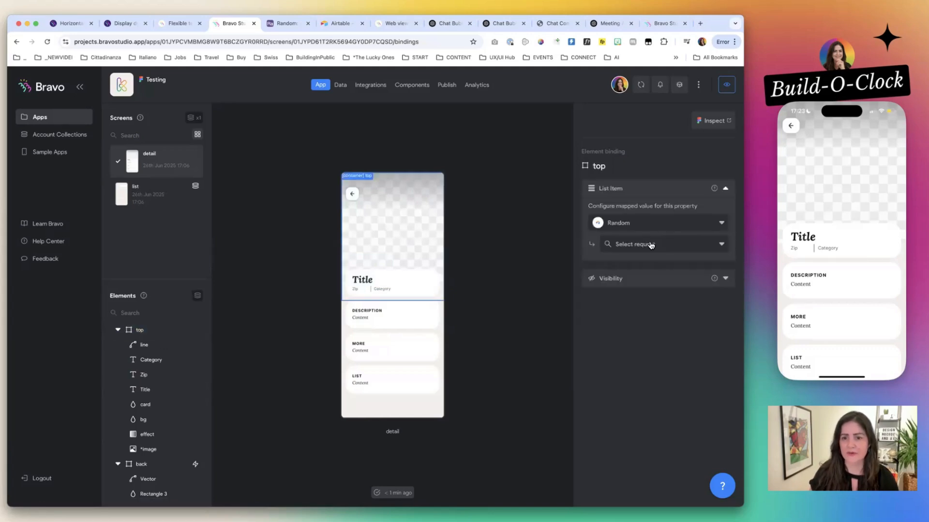
pyautogui.click(652, 246)
pyautogui.click(655, 281)
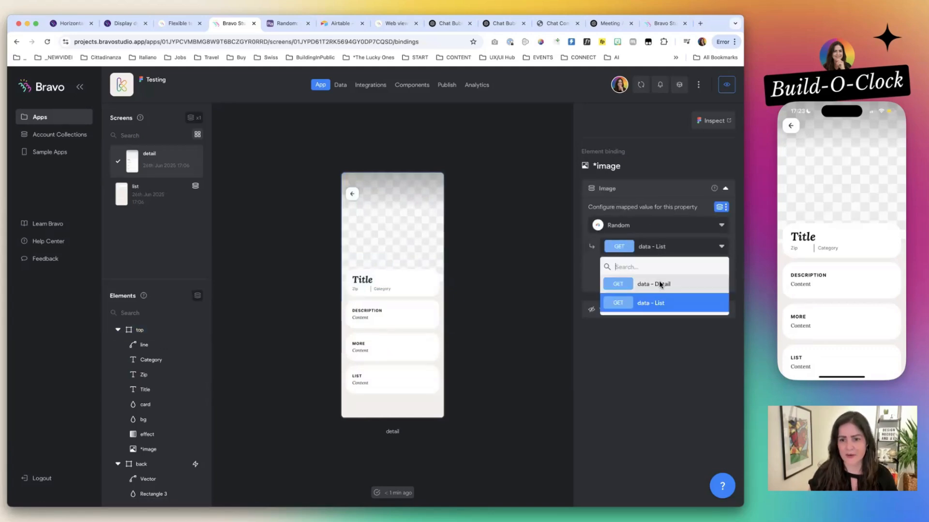
pyautogui.click(658, 284)
pyautogui.write('image url')
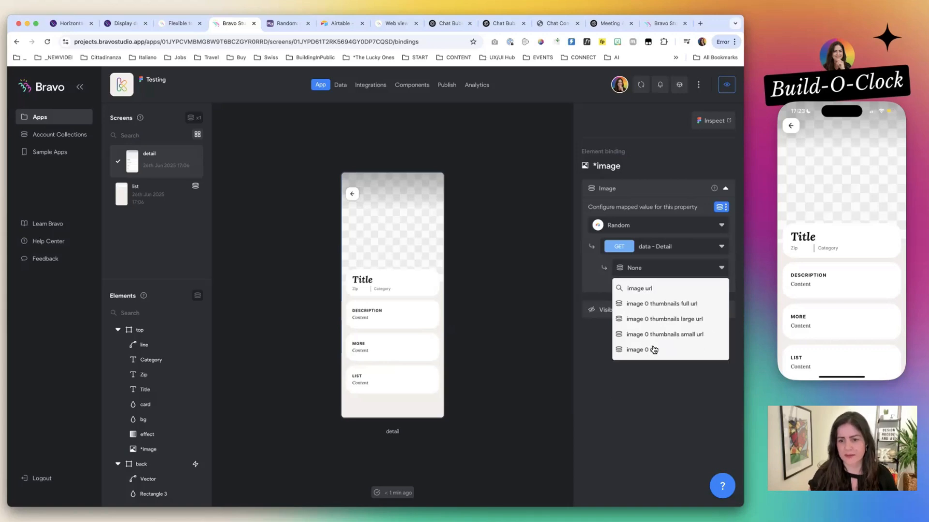
pyautogui.click(654, 350)
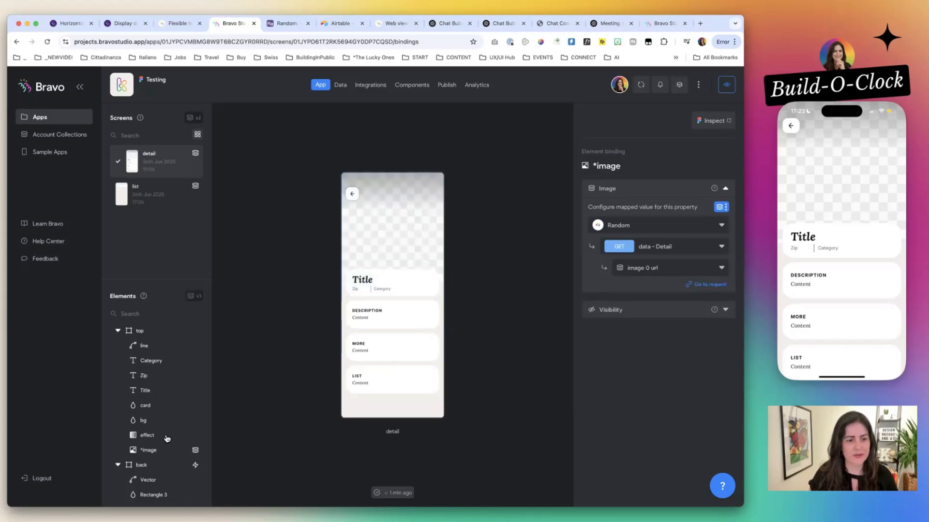
# Bind the Title, Zip and Category texts on the detail screen to their matching data - Detail fields.
pyautogui.click(363, 283)
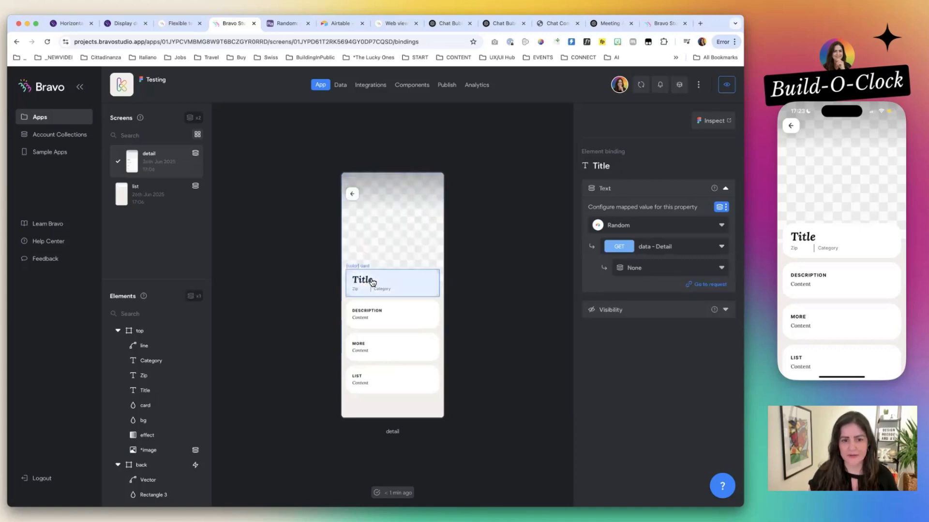
pyautogui.click(359, 291)
pyautogui.click(673, 268)
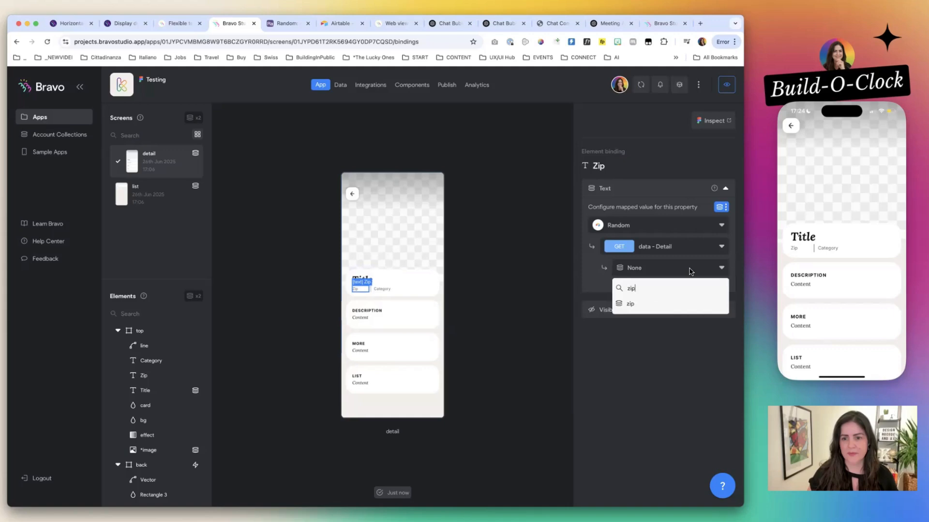
pyautogui.click(665, 304)
pyautogui.click(390, 292)
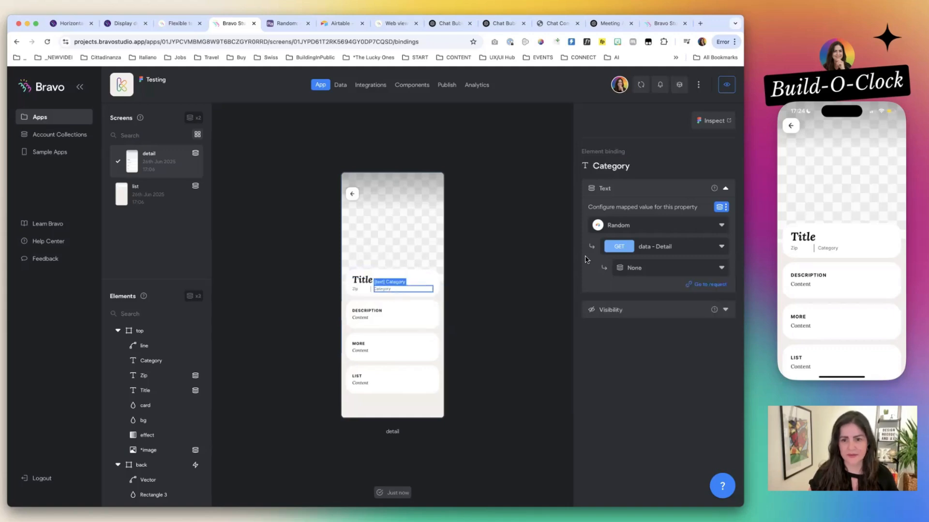
pyautogui.click(672, 267)
pyautogui.click(640, 314)
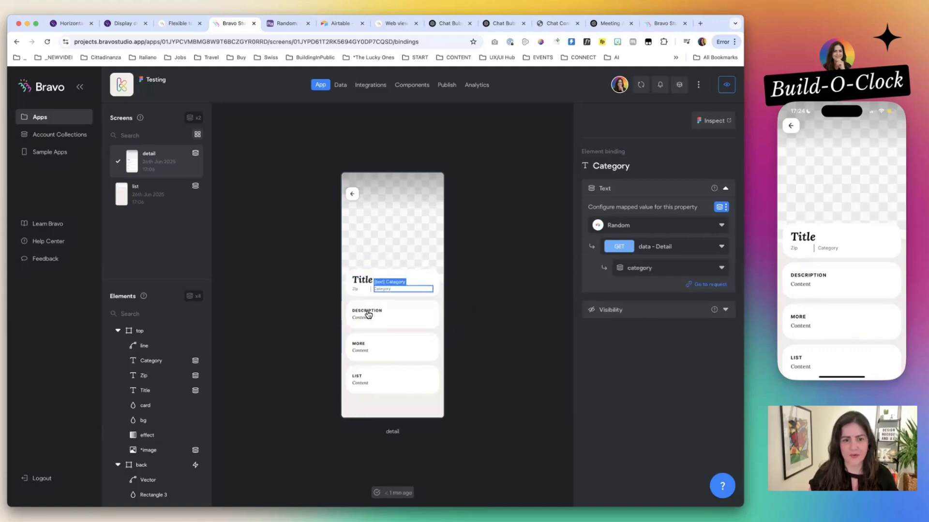
# Bind the *description text to the description field, and make the More card's bottom shape visible based on data - Detail's more field.
pyautogui.click(366, 323)
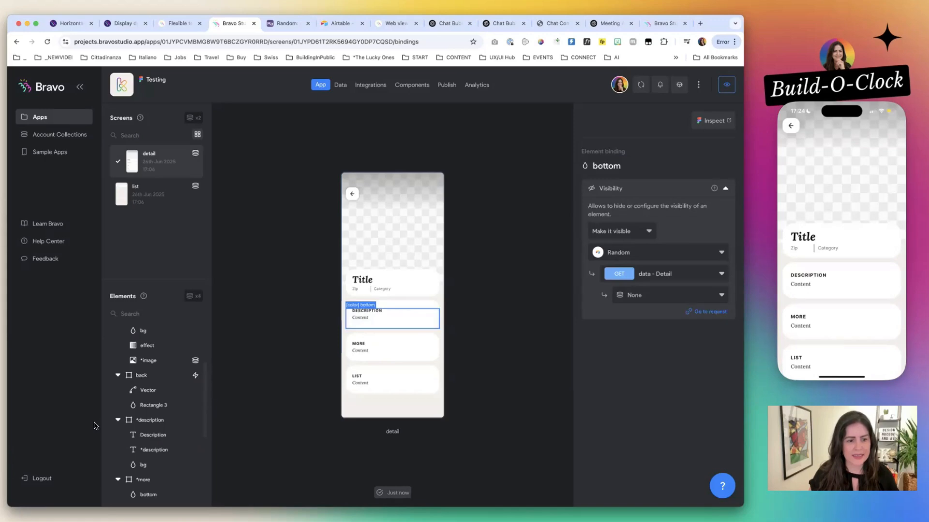
pyautogui.click(154, 450)
pyautogui.click(670, 268)
pyautogui.write('des')
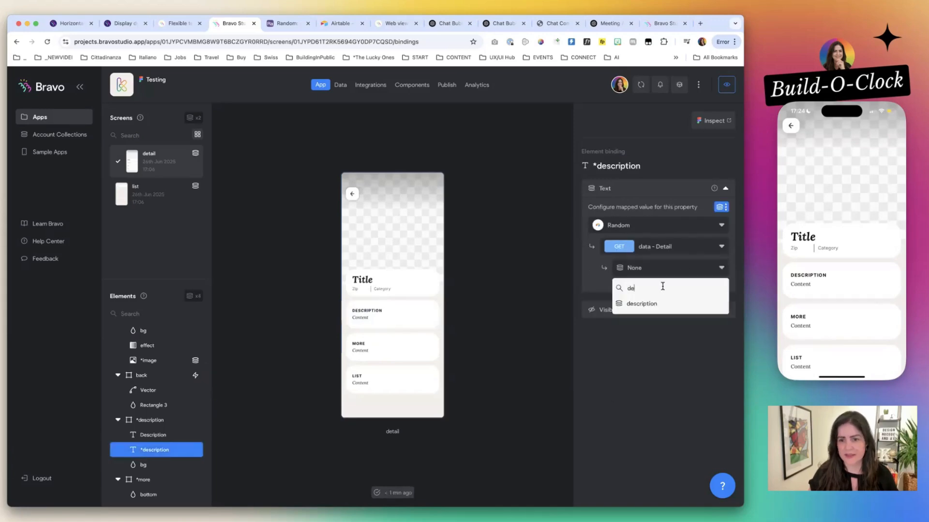
pyautogui.click(644, 303)
pyautogui.click(382, 356)
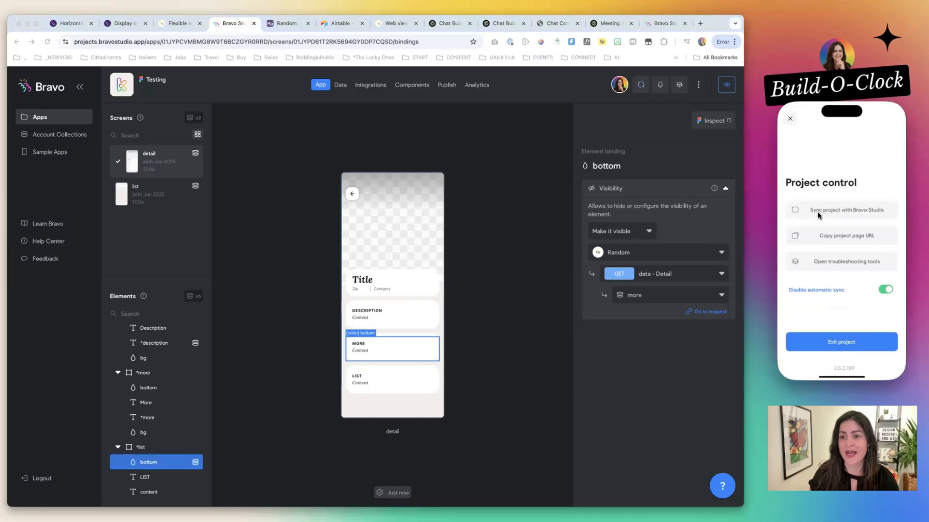
# Sync the phone preview with Bravo Studio and look through the Lucerne detail screen.
pyautogui.click(814, 212)
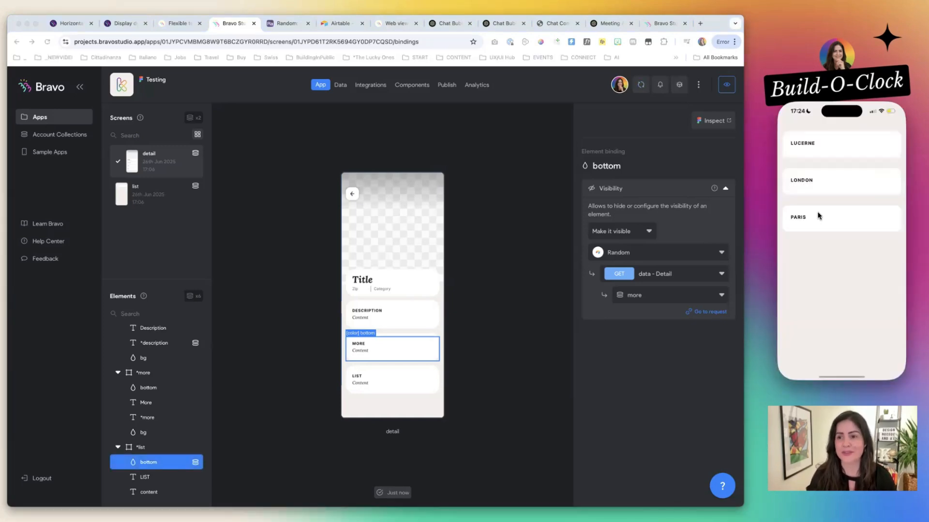
pyautogui.click(814, 144)
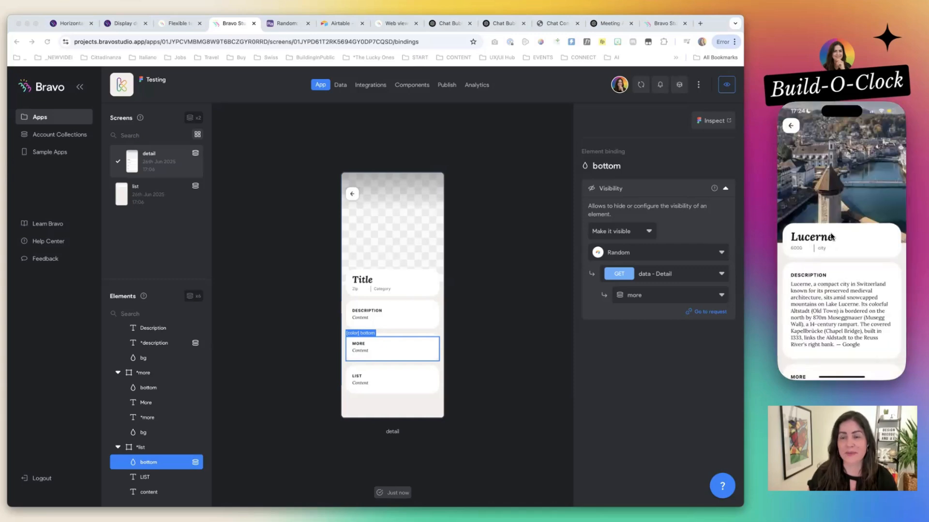
pyautogui.scroll(-2, 832, 236)
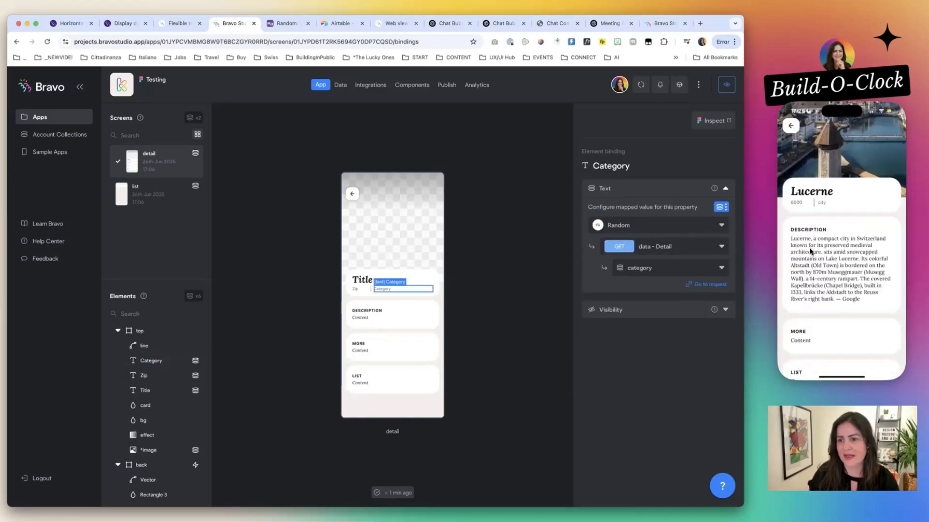
pyautogui.scroll(-2, 808, 248)
pyautogui.scroll(3, 809, 247)
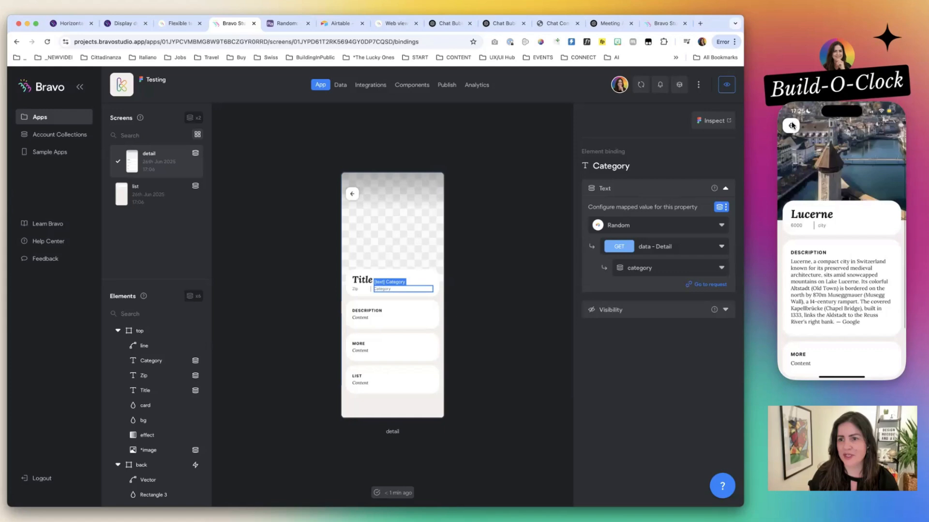
# Compare the London and Paris detail screens in the phone preview and return to the list.
pyautogui.click(792, 125)
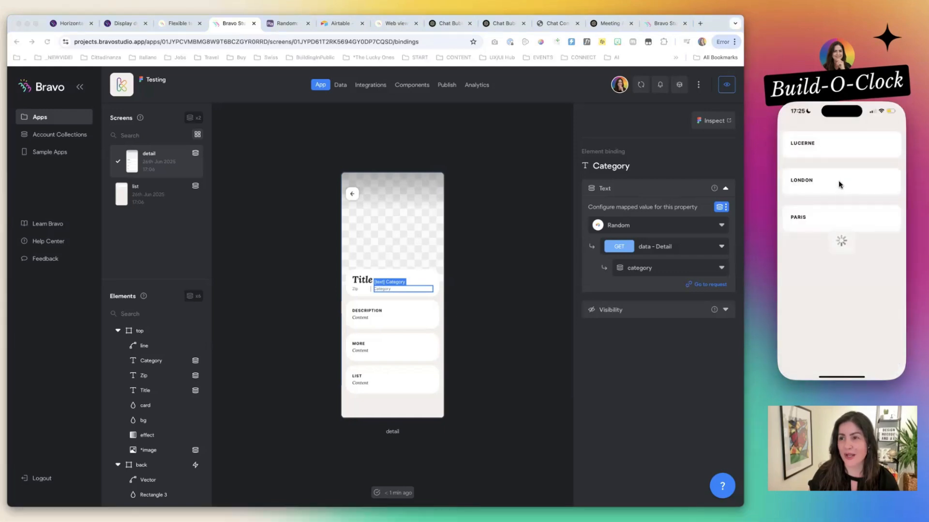
pyautogui.click(838, 180)
pyautogui.scroll(-2, 833, 259)
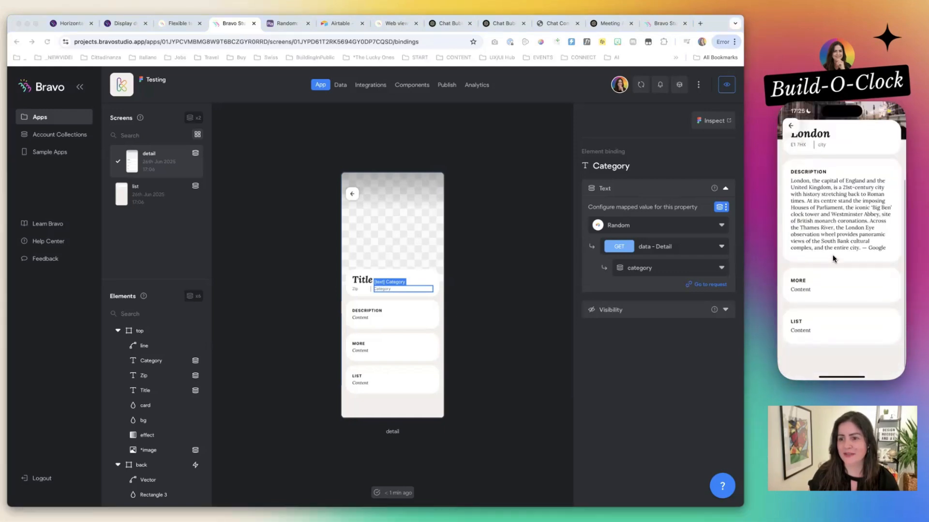
pyautogui.scroll(3, 833, 259)
pyautogui.click(792, 125)
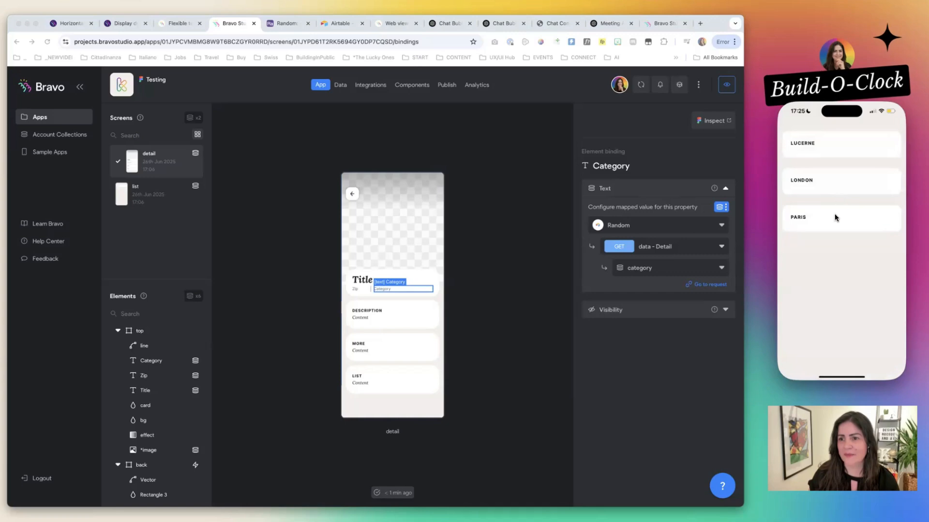
pyautogui.click(835, 218)
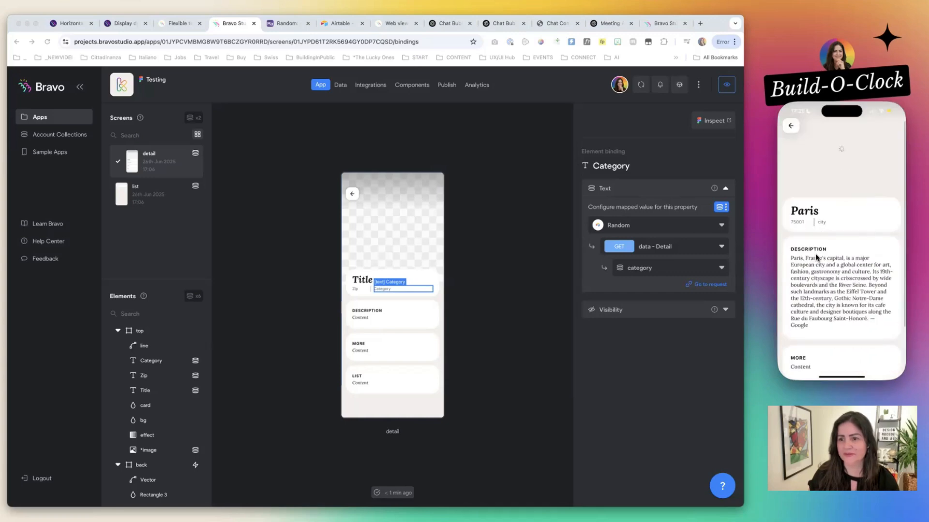
pyautogui.click(790, 124)
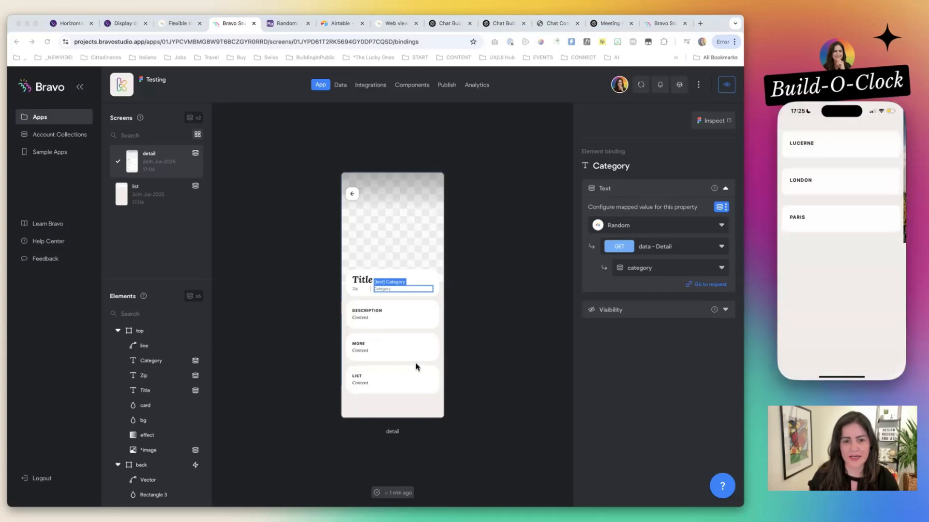
# Bind the *more text on the detail screen to the more field of Random's data - Detail request.
pyautogui.click(360, 353)
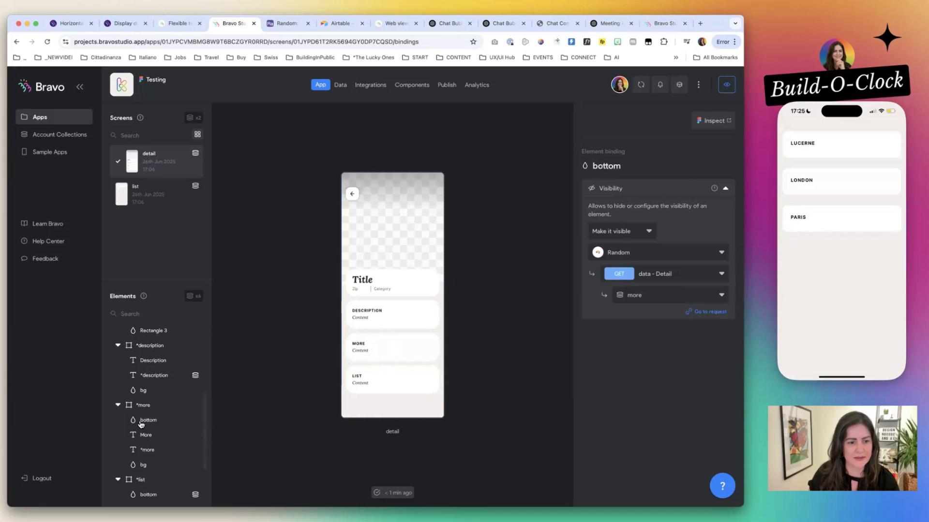
pyautogui.click(143, 406)
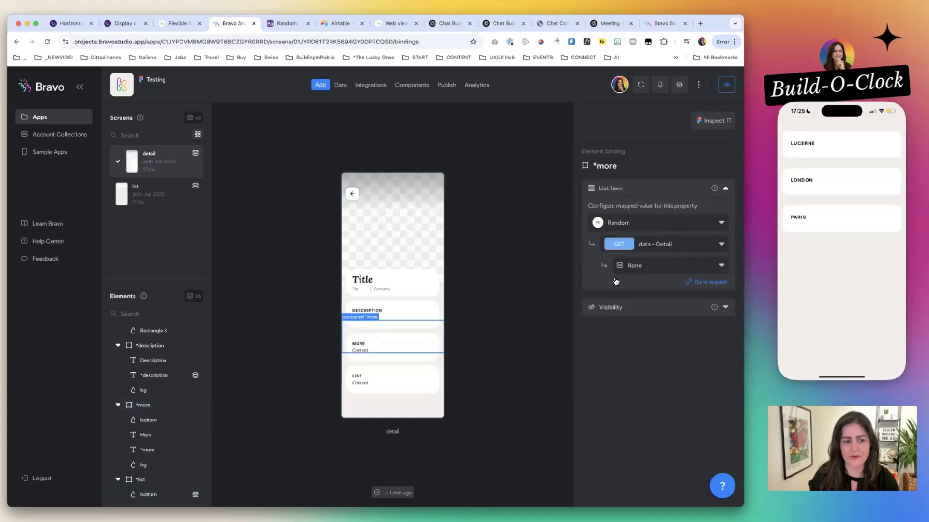
pyautogui.click(150, 451)
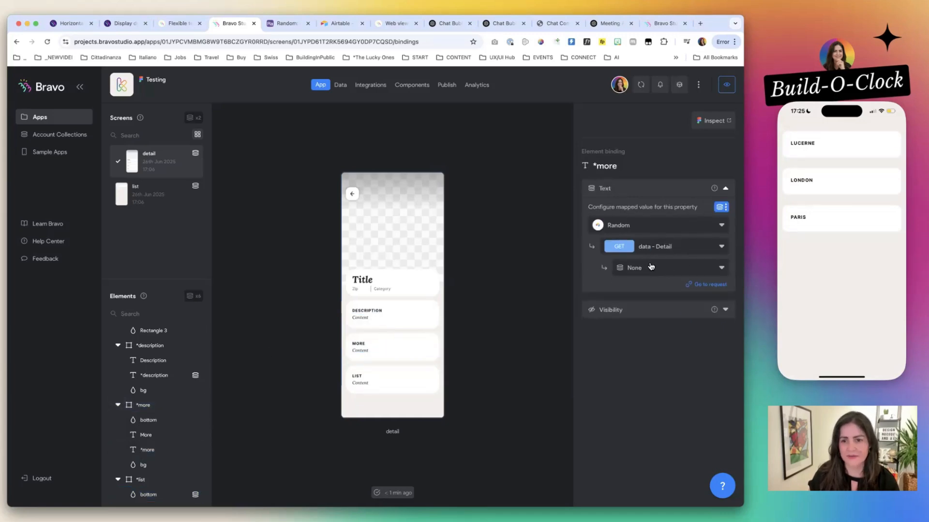
pyautogui.click(651, 266)
pyautogui.write('more')
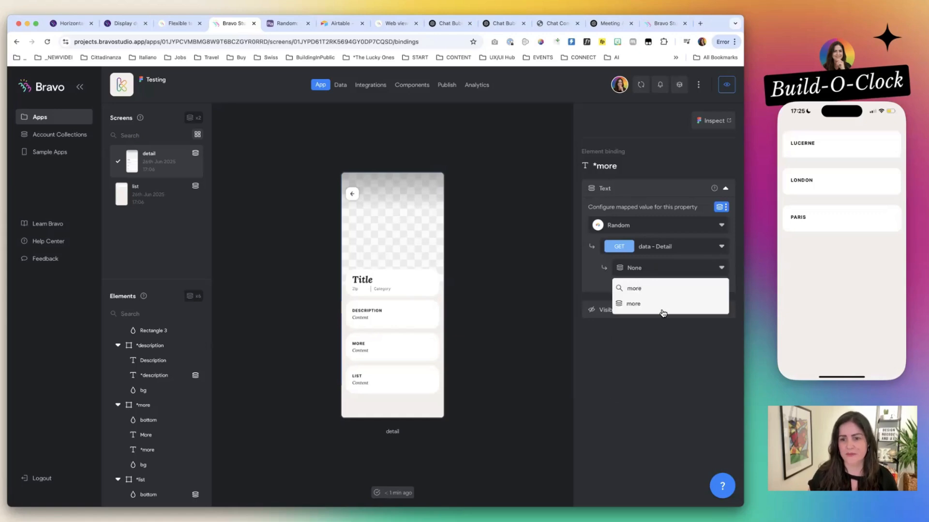
pyautogui.click(662, 313)
# Sync the phone preview again and read through the More card's long text on the Lucerne detail screen.
pyautogui.click(640, 86)
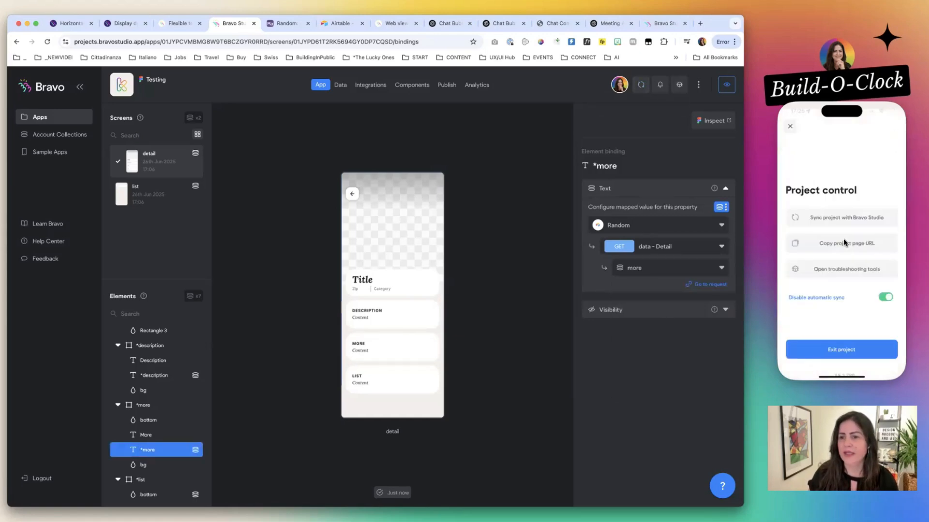
pyautogui.click(838, 207)
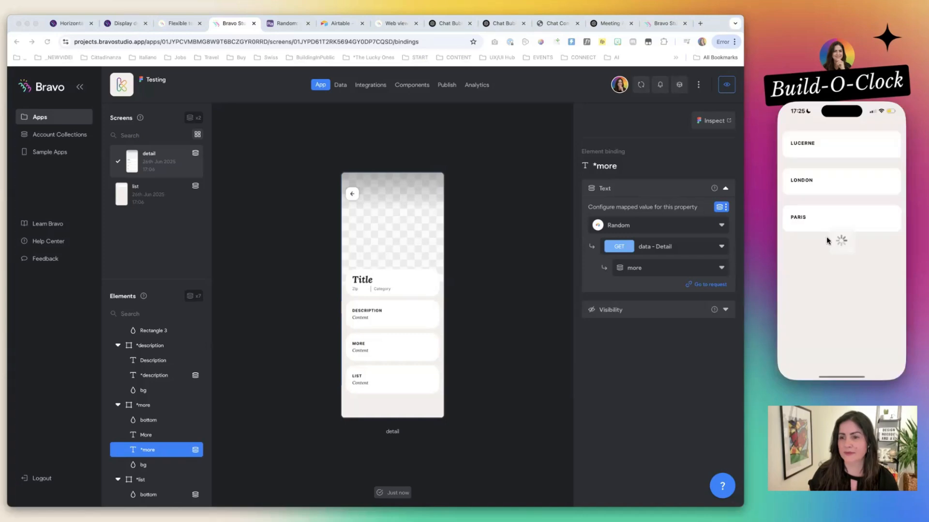
pyautogui.click(826, 236)
pyautogui.scroll(-5, 831, 264)
pyautogui.scroll(-10, 831, 264)
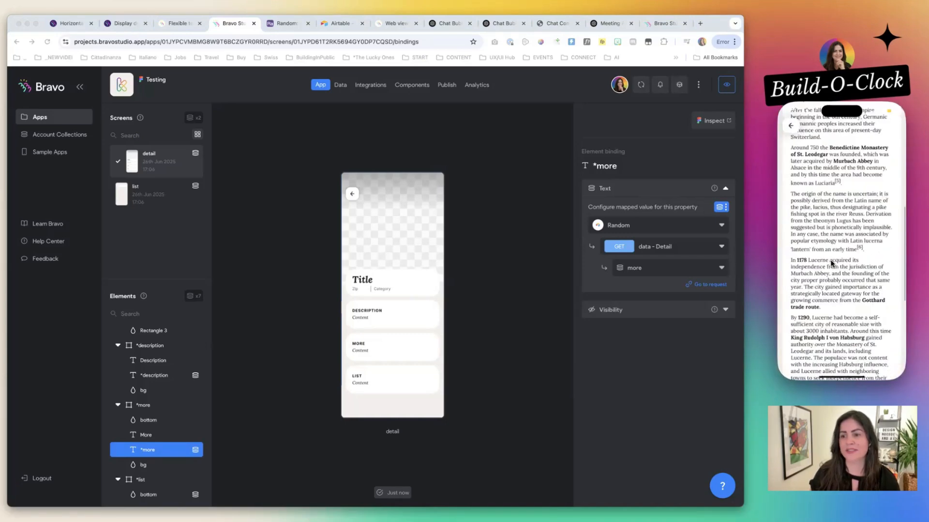
pyautogui.scroll(15, 831, 264)
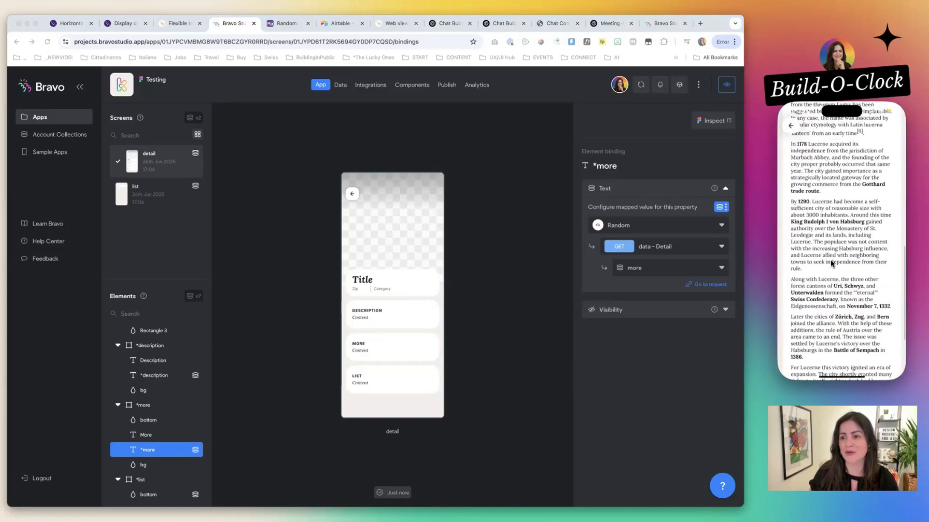
# Switch to Figma and shrink the bg rectangle in the detail screen's *description container to a height of 44.
pyautogui.press('super+Tab')
pyautogui.press('super+Tab')
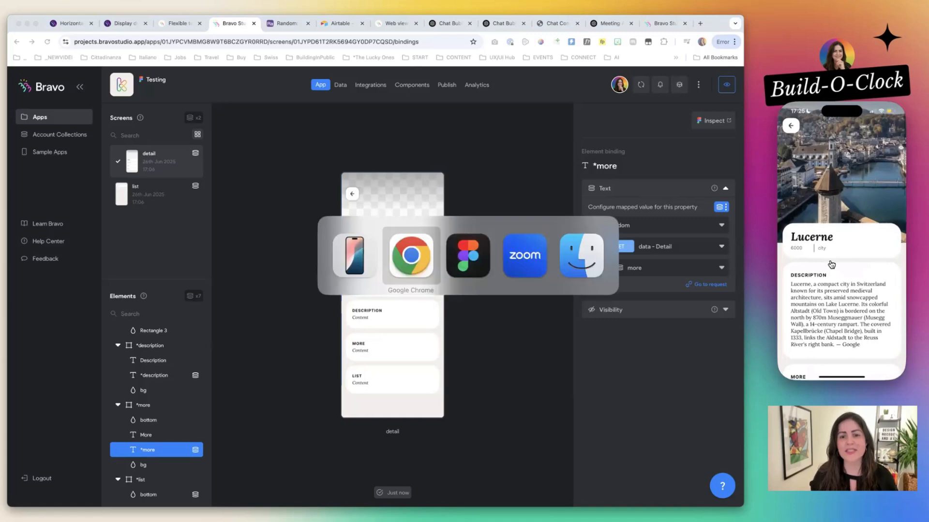
pyautogui.hscroll(5, 517, 235)
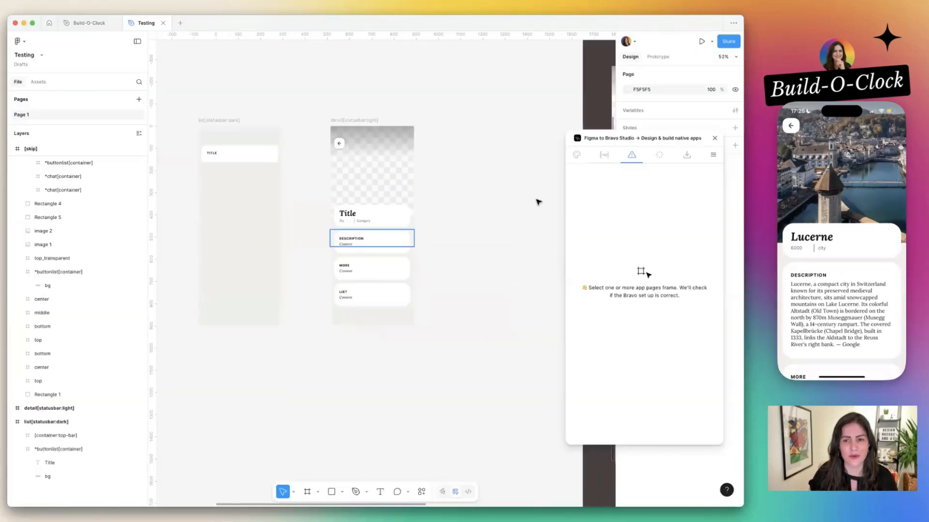
pyautogui.click(381, 238)
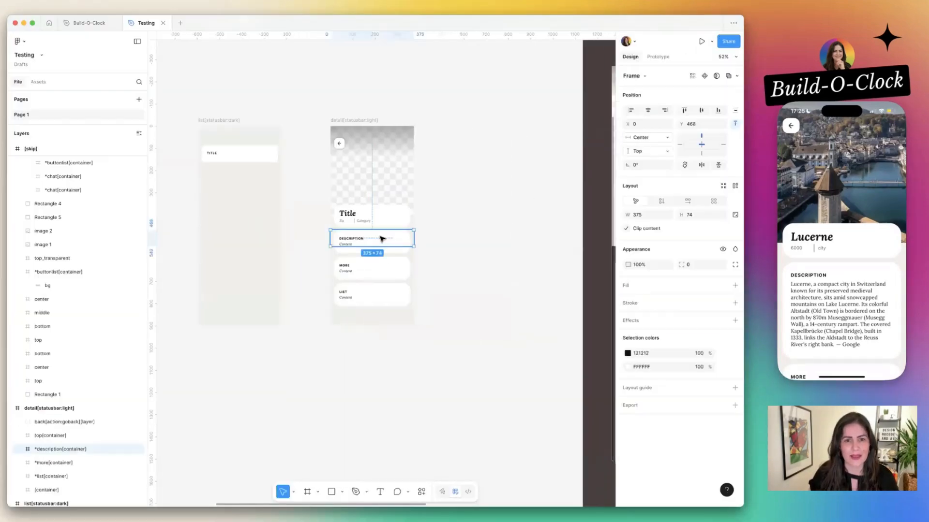
pyautogui.click(380, 238)
pyautogui.scroll(-8, 379, 285)
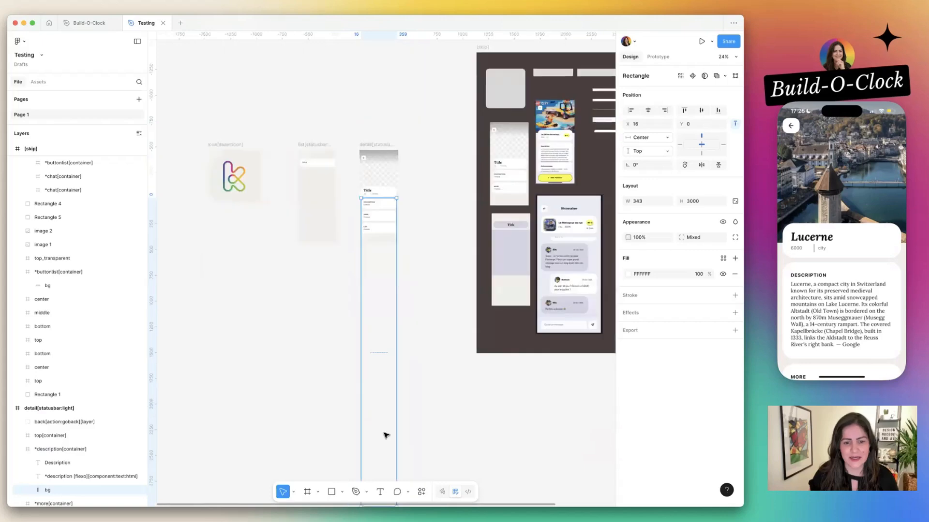
pyautogui.scroll(2, 408, 381)
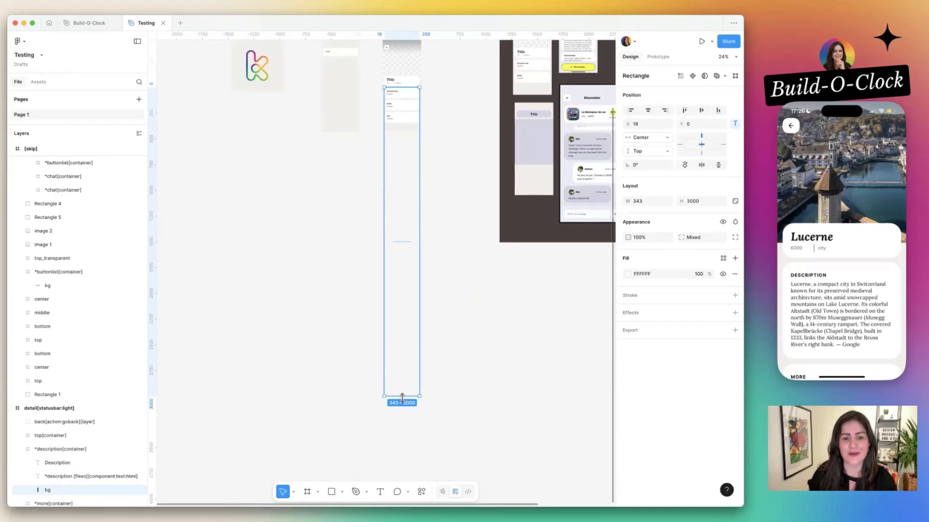
pyautogui.moveTo(402, 397); pyautogui.dragTo(406, 93)
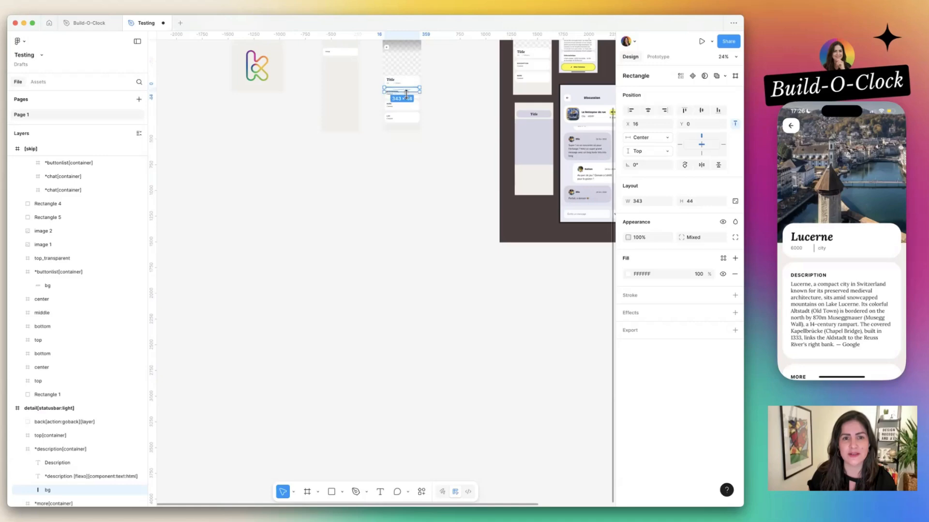
pyautogui.scroll(10, 406, 93)
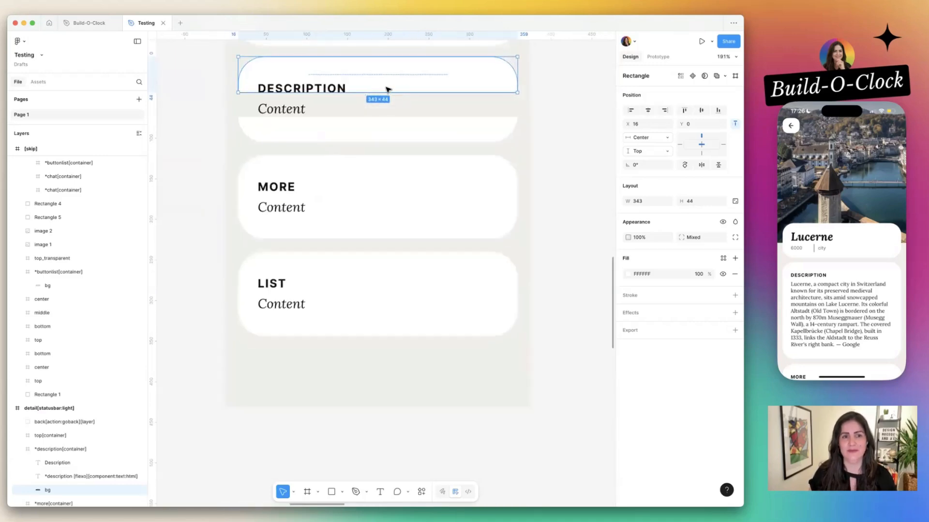
pyautogui.click(386, 137)
pyautogui.click(478, 89)
pyautogui.click(587, 106)
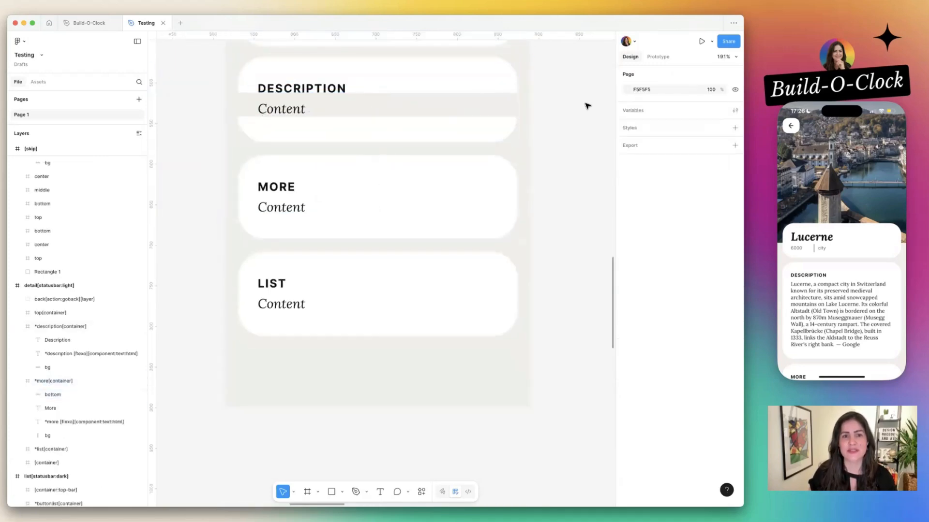
# Lengthen the Description card's bg rectangle downward until it covers the card's visible area in the design.
pyautogui.press('super+Tab')
pyautogui.press('super+Tab')
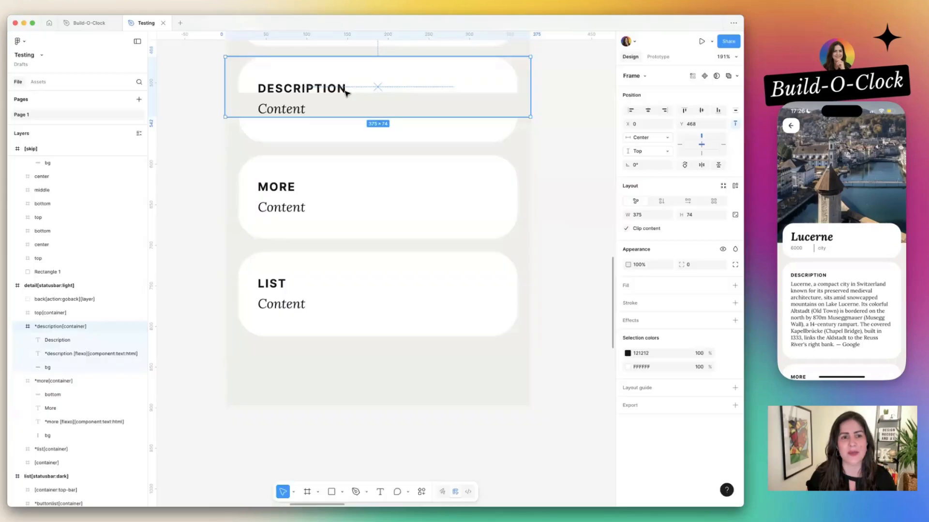
pyautogui.doubleClick(385, 81)
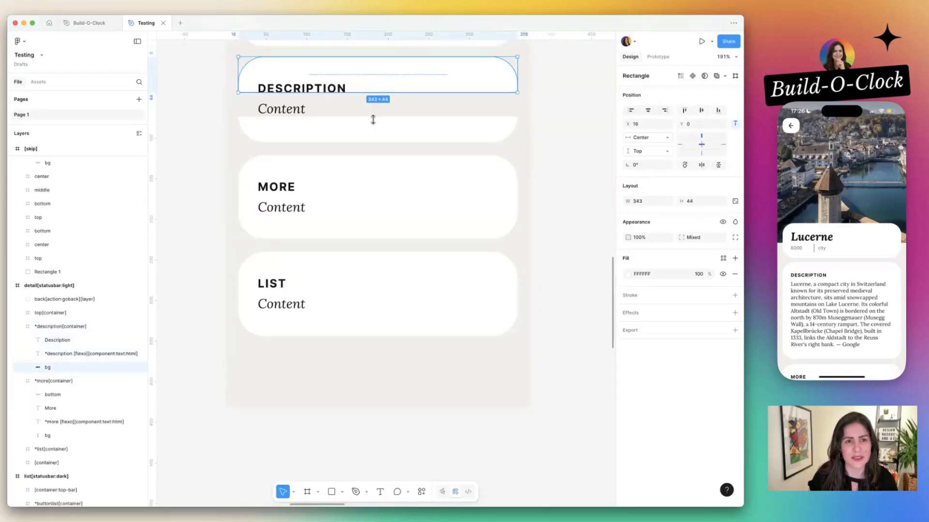
pyautogui.click(567, 96)
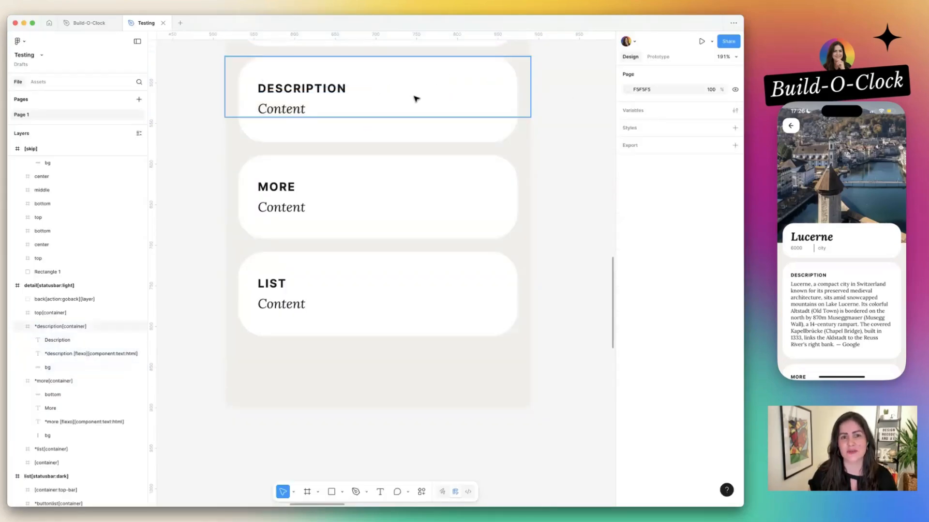
pyautogui.click(416, 99)
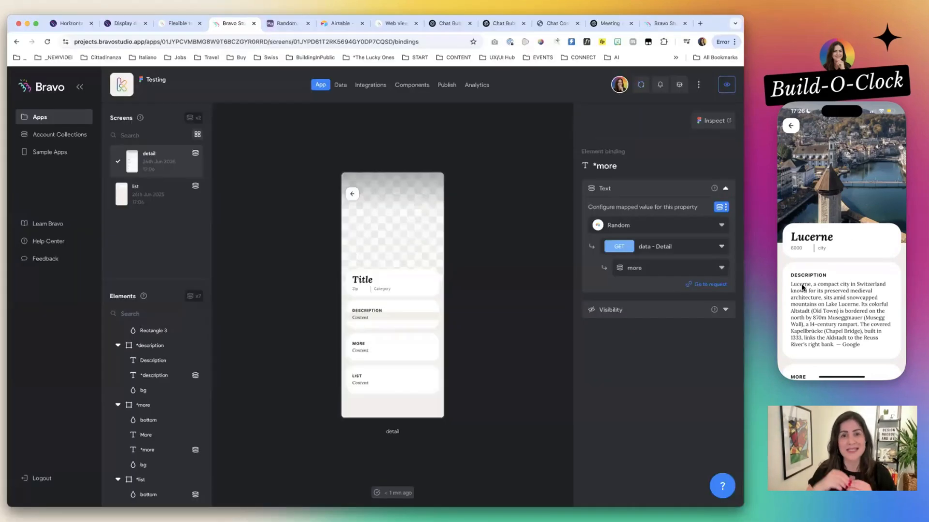
# Return to Bravo, sync the phone preview, and examine the Description card's background on the Lucerne detail screen.
pyautogui.rightClick(842, 301)
pyautogui.click(831, 211)
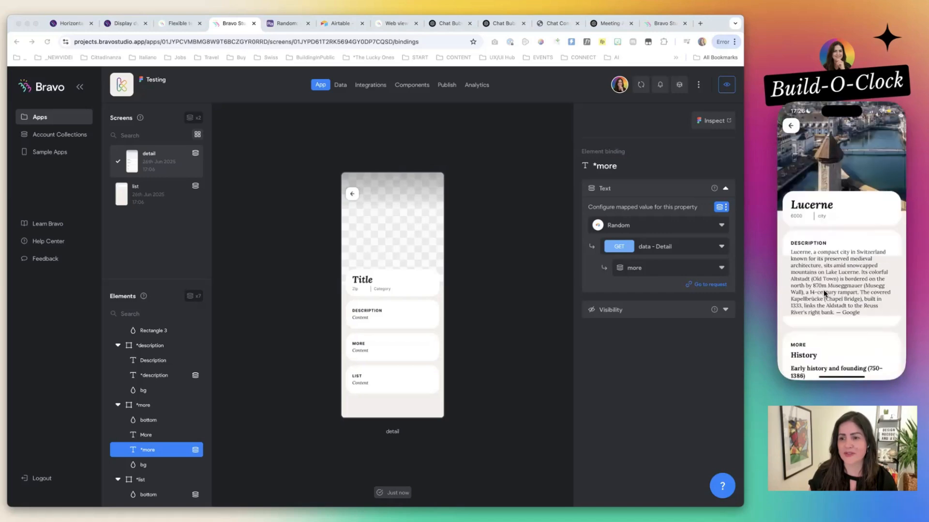
pyautogui.scroll(-2, 826, 293)
# Switch back to Figma and stretch the *description container's bg rectangle far below the card by increasing its height.
pyautogui.press('super+Tab')
pyautogui.press('super+Tab')
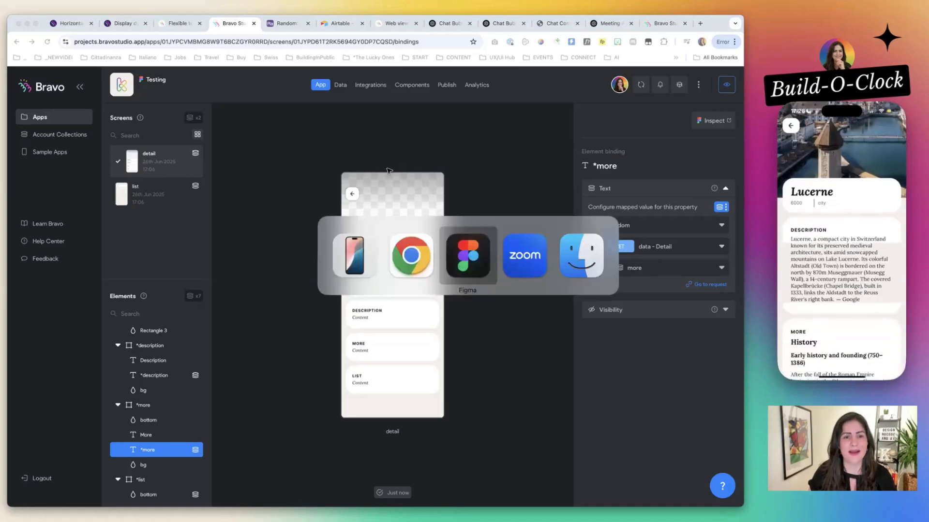
pyautogui.doubleClick(409, 99)
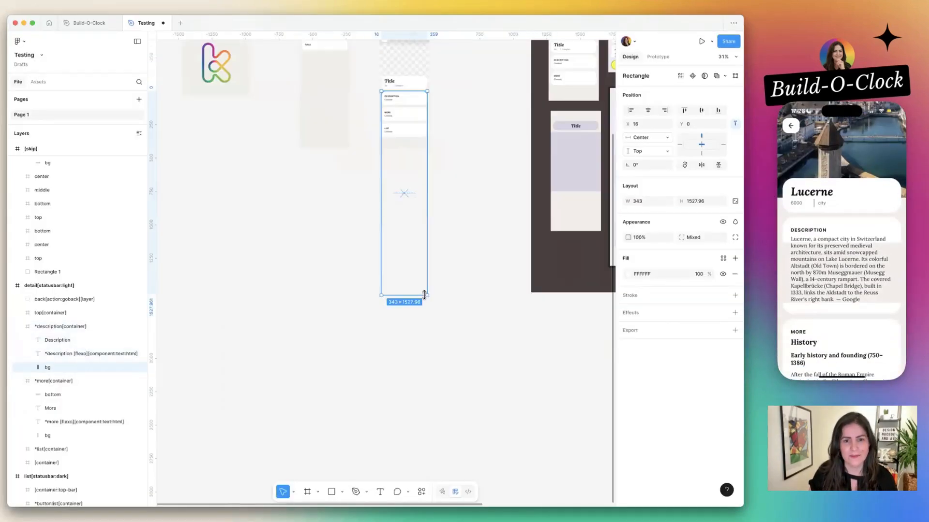
pyautogui.moveTo(424, 294); pyautogui.dragTo(425, 293)
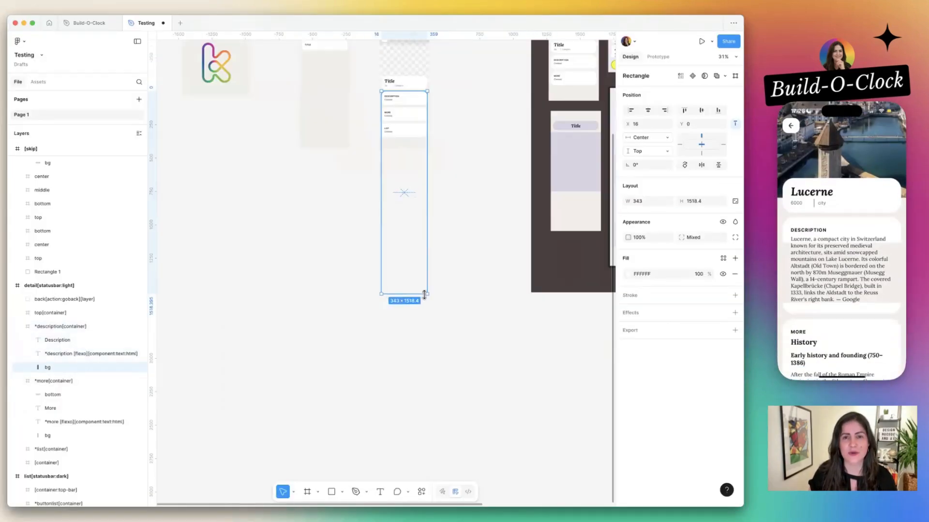
pyautogui.click(692, 202)
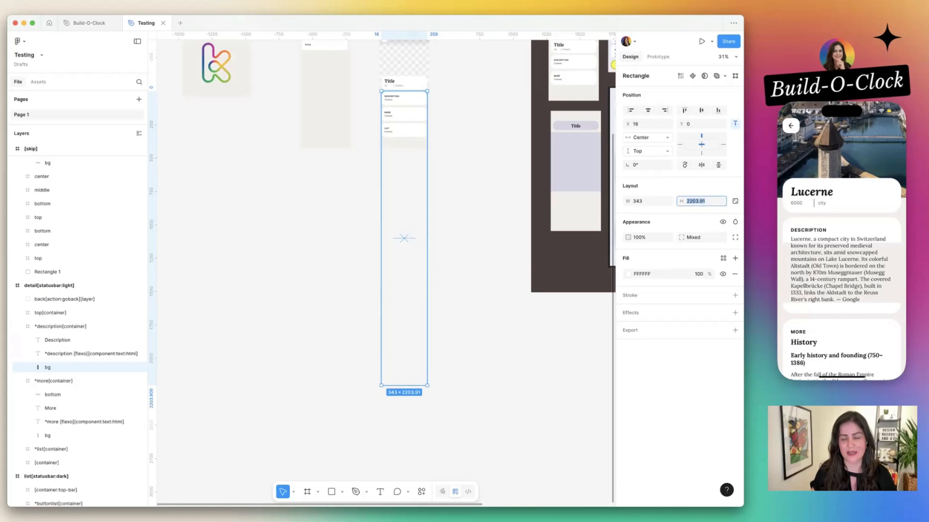
pyautogui.click(466, 193)
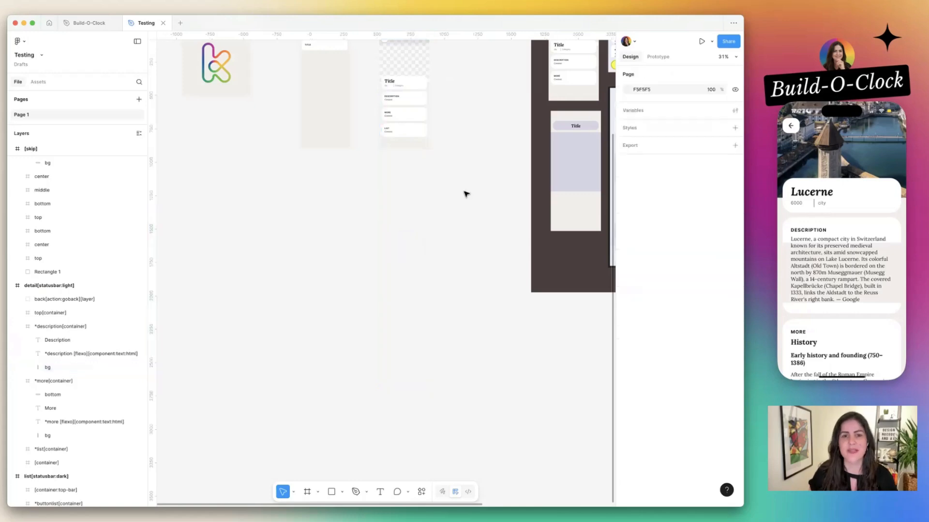
# Return to Bravo and sync the Testing project to the phone preview.
pyautogui.press('super+Tab')
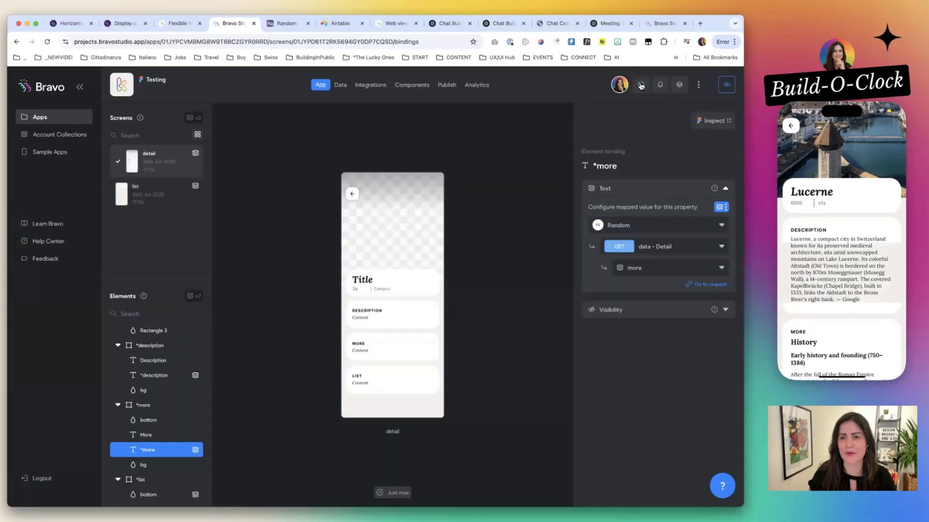
pyautogui.click(641, 86)
pyautogui.click(816, 263)
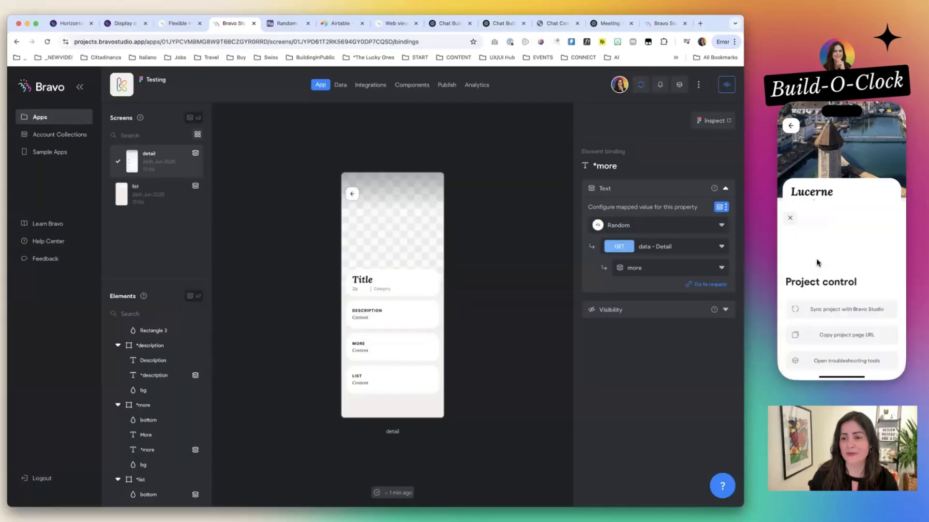
pyautogui.click(836, 208)
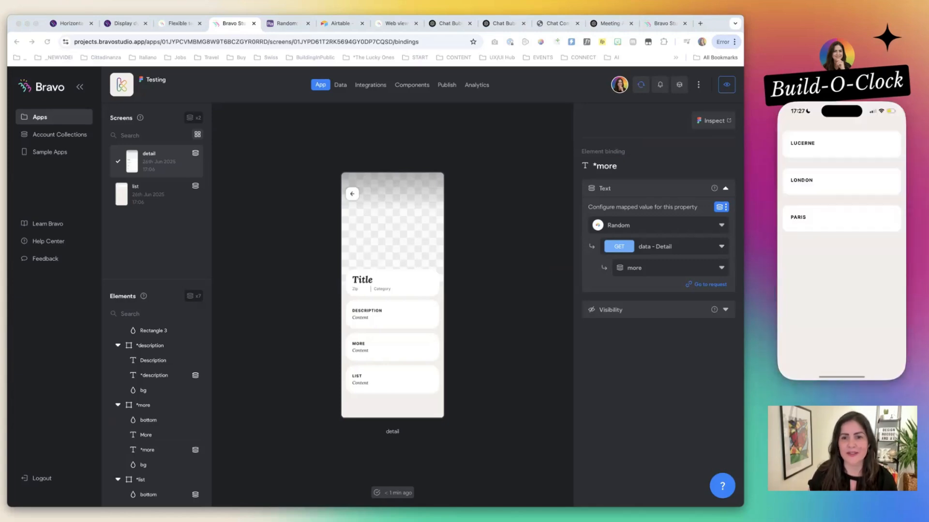
# Open the Lucerne detail screen in the phone preview and examine the backgrounds of the Description, More and List cards.
pyautogui.click(811, 141)
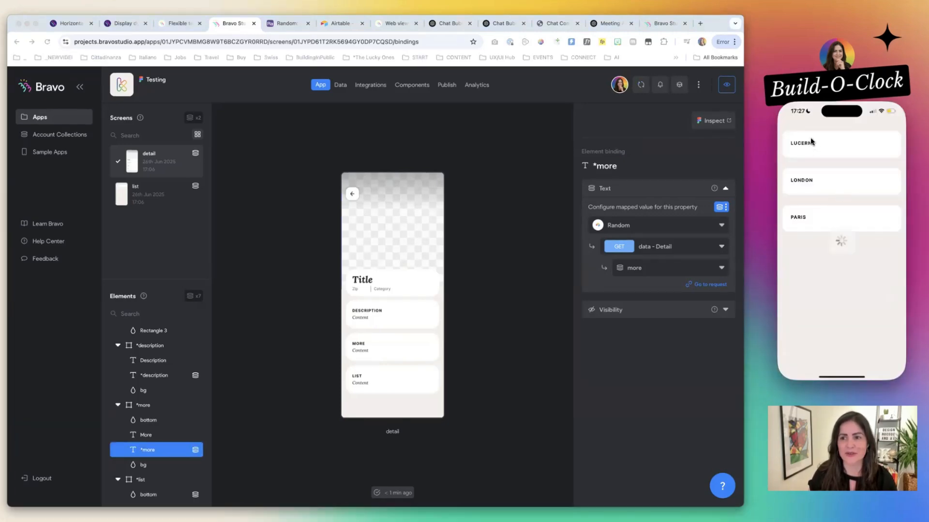
pyautogui.scroll(-10, 802, 203)
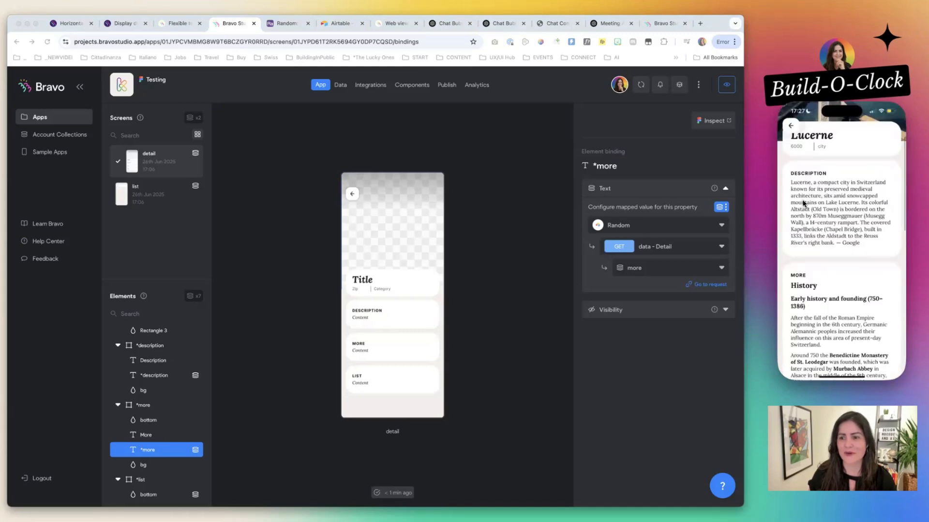
pyautogui.scroll(10, 837, 234)
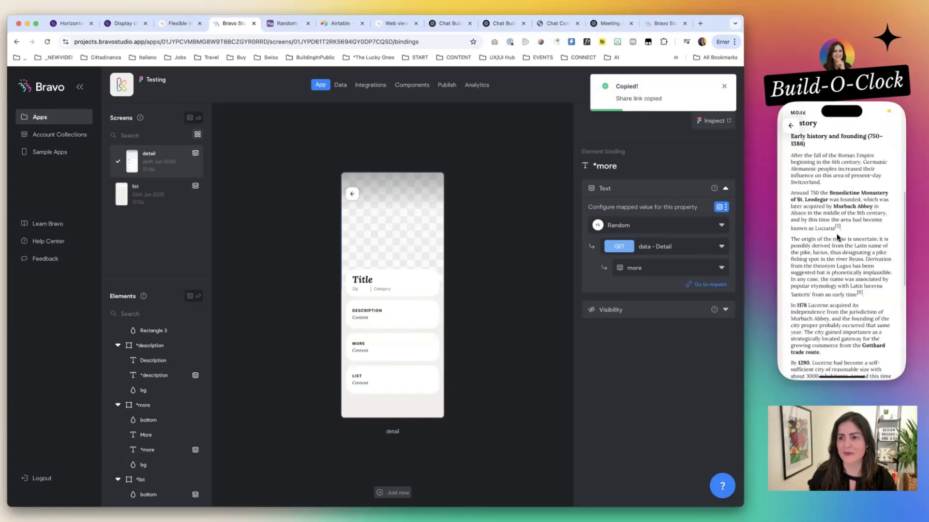
pyautogui.scroll(-10, 840, 280)
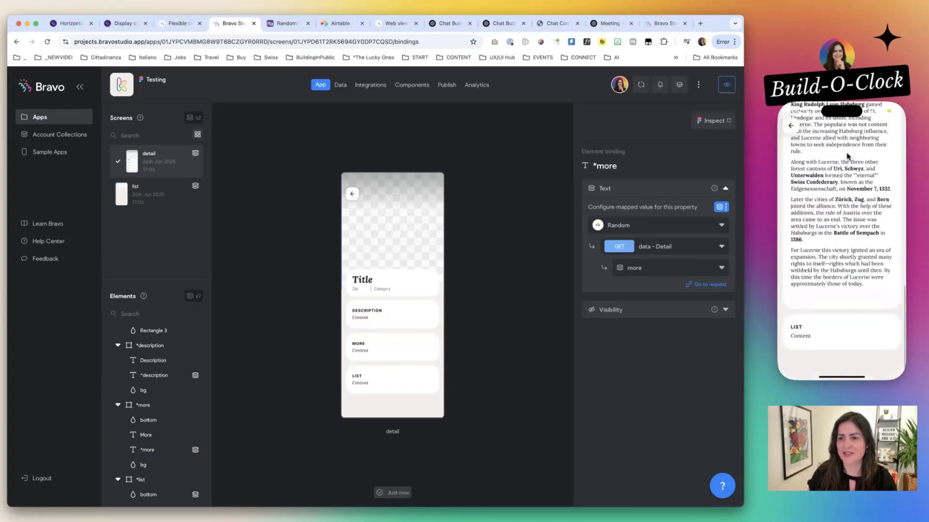
pyautogui.click(792, 131)
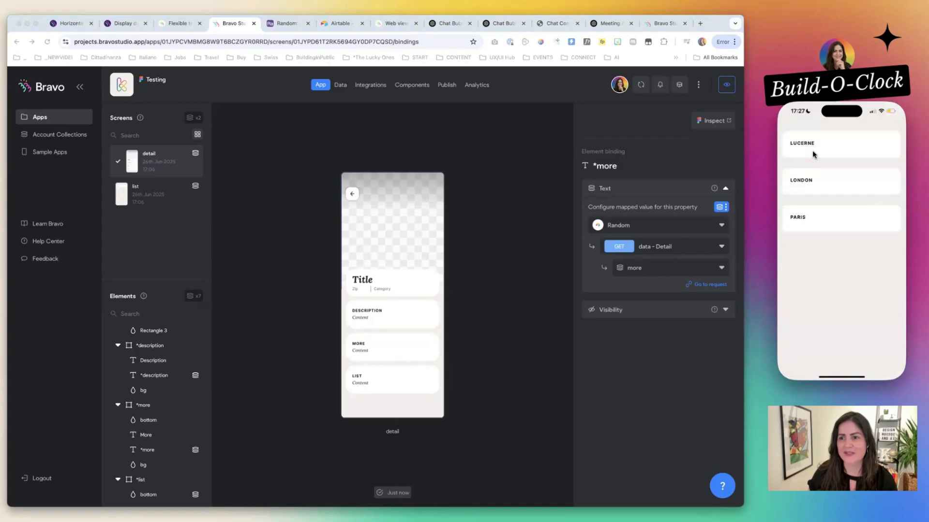
pyautogui.click(797, 145)
# Switch to Figma and select the *list container on the detail screen.
pyautogui.press('super+Tab')
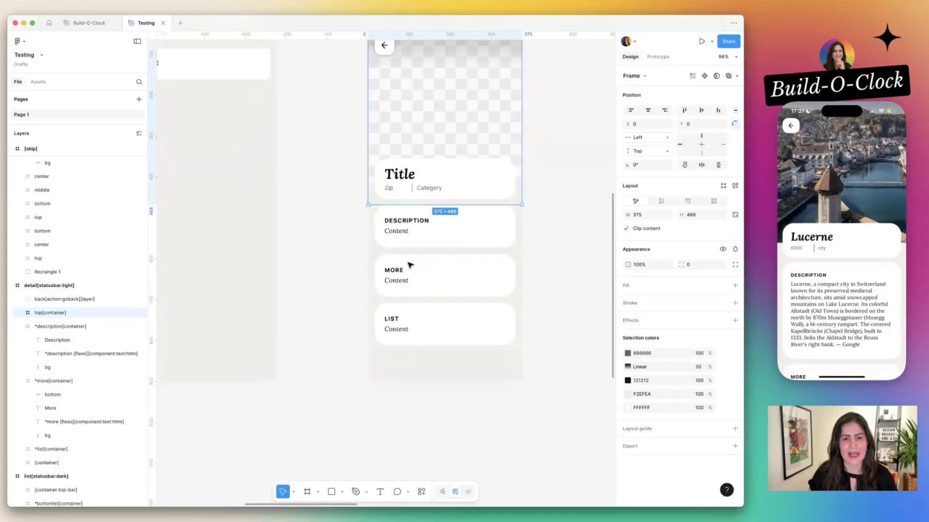
pyautogui.scroll(-2, 405, 271)
pyautogui.click(400, 278)
# Return to Bravo and duplicate the data - List request in the Random data collection.
pyautogui.press('super+Tab')
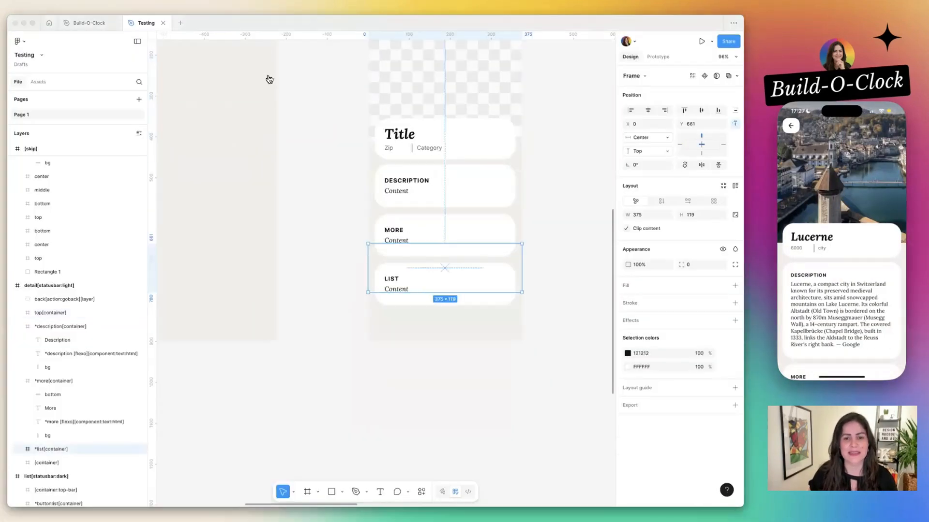
pyautogui.press('super+Tab')
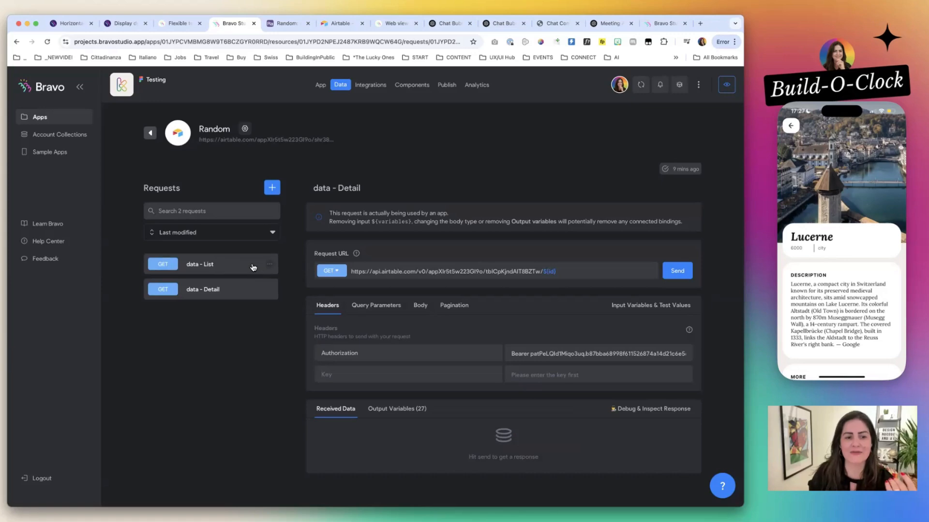
pyautogui.click(249, 267)
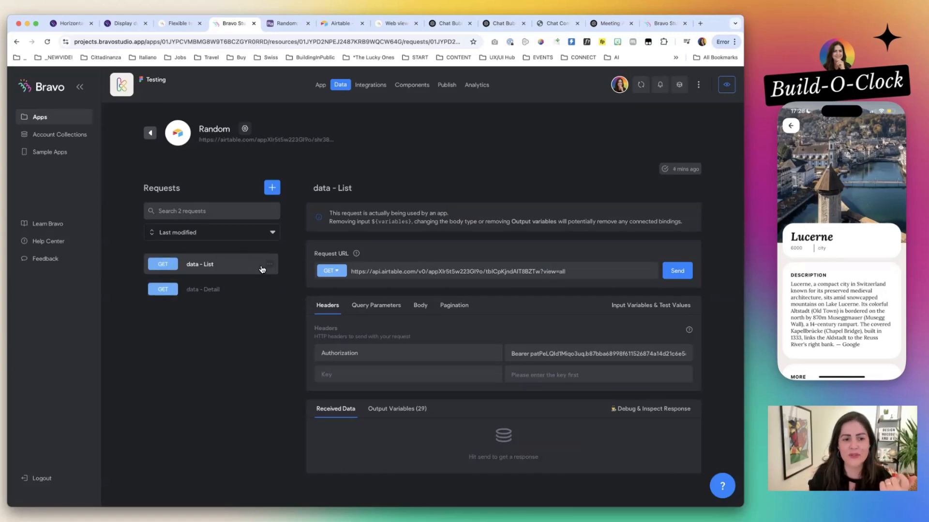
pyautogui.click(271, 268)
pyautogui.press('Escape')
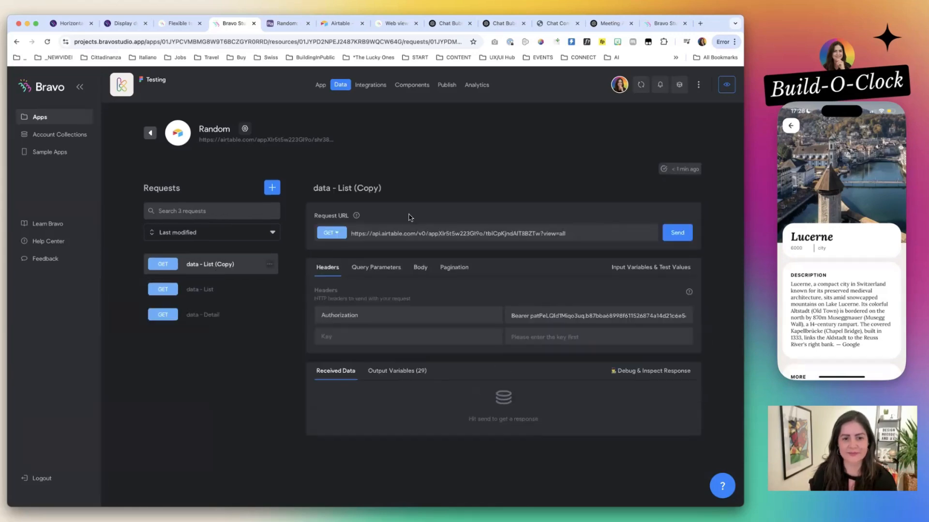
# Rename the copied list request as data - Others and send it.
pyautogui.click(351, 190)
pyautogui.moveTo(395, 189); pyautogui.dragTo(354, 189)
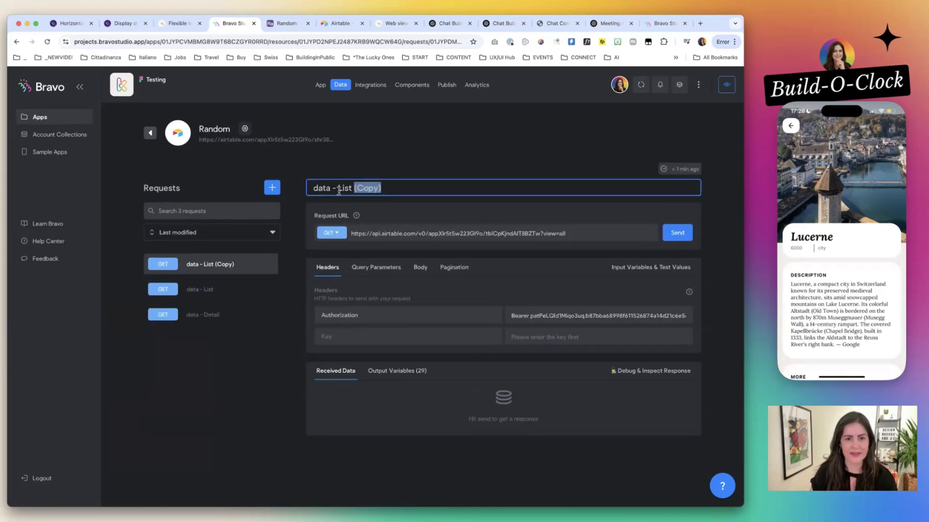
pyautogui.press('BackSpace')
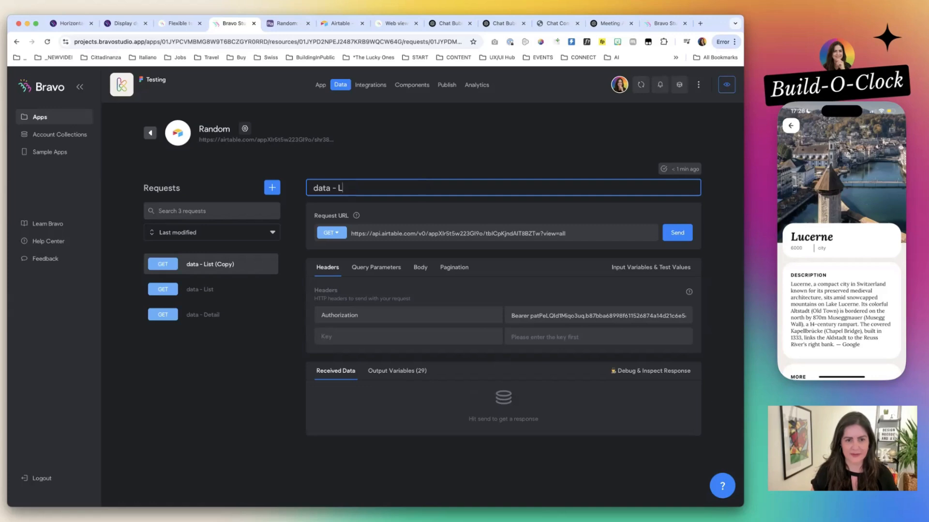
pyautogui.click(677, 232)
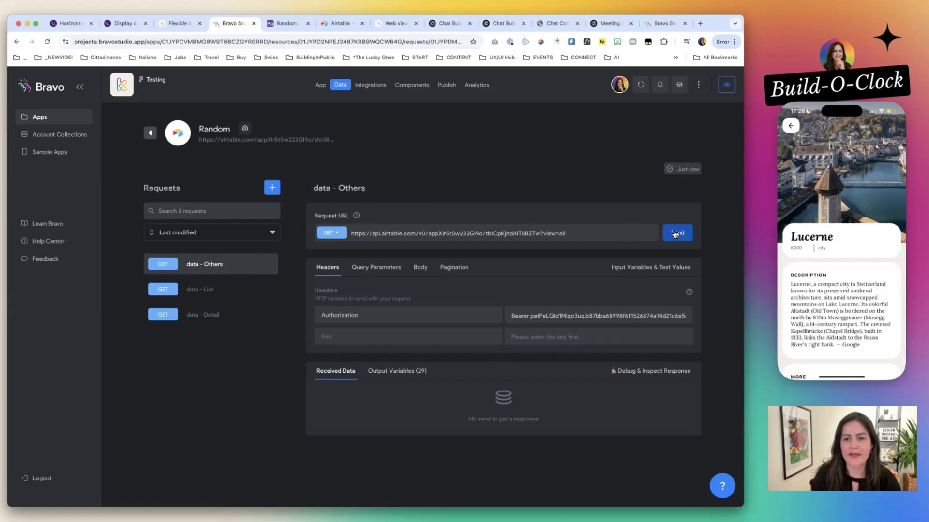
# Bind the detail screen's *list container to records from the Random collection's data - Others request.
pyautogui.click(320, 88)
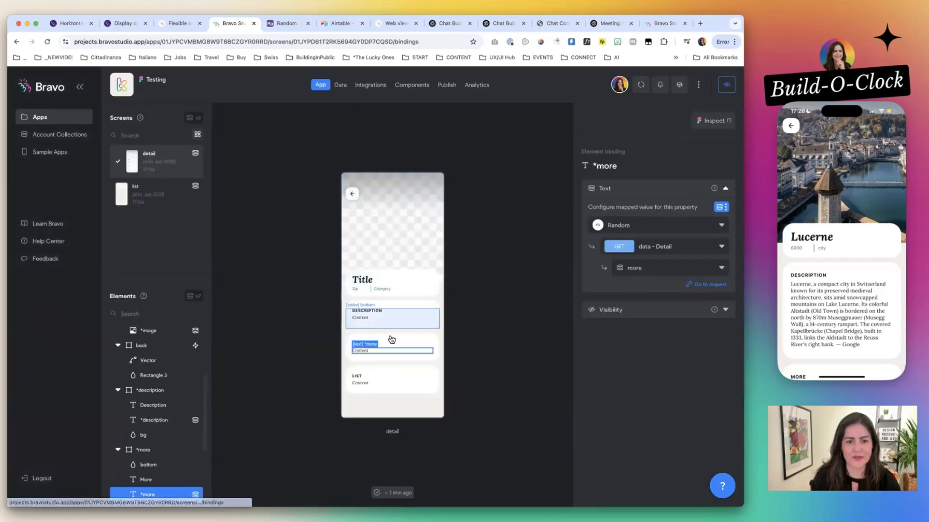
pyautogui.click(395, 372)
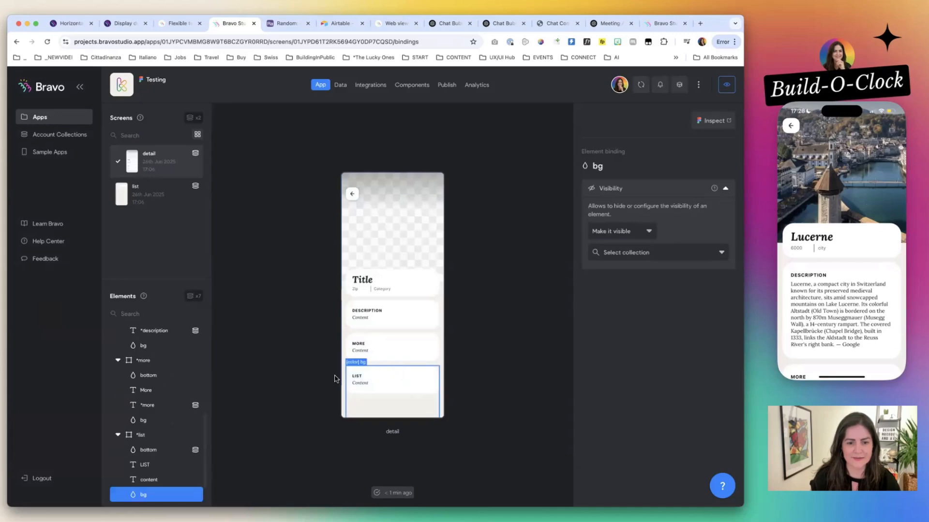
pyautogui.click(343, 378)
pyautogui.click(674, 222)
pyautogui.click(666, 263)
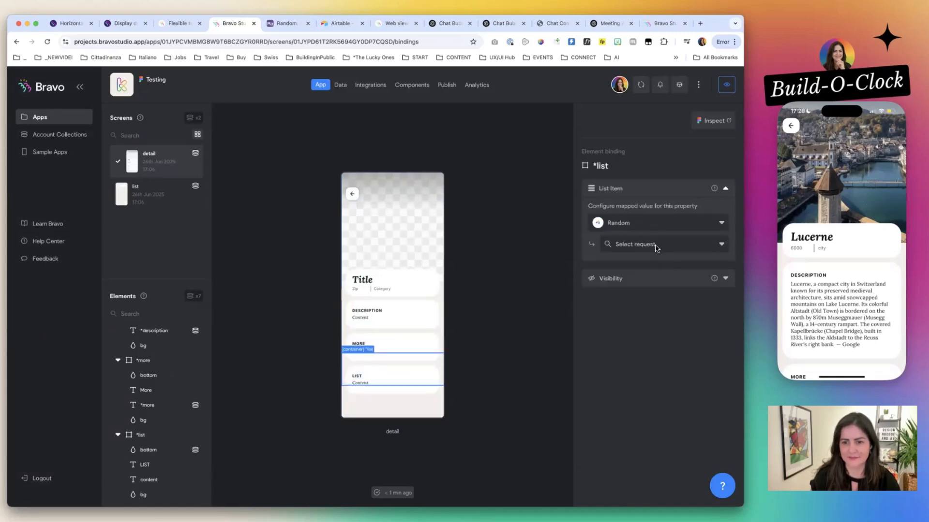
pyautogui.click(656, 248)
pyautogui.click(661, 301)
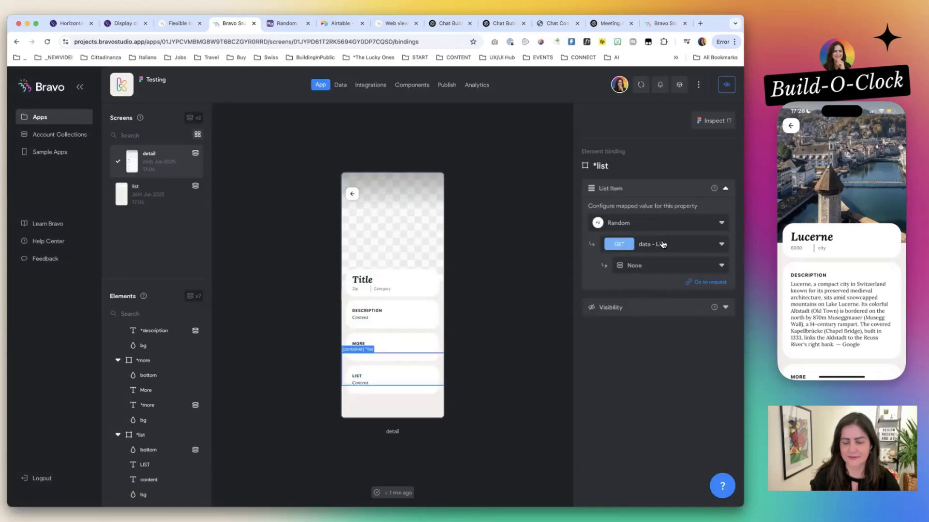
pyautogui.click(663, 244)
pyautogui.click(663, 321)
pyautogui.click(666, 266)
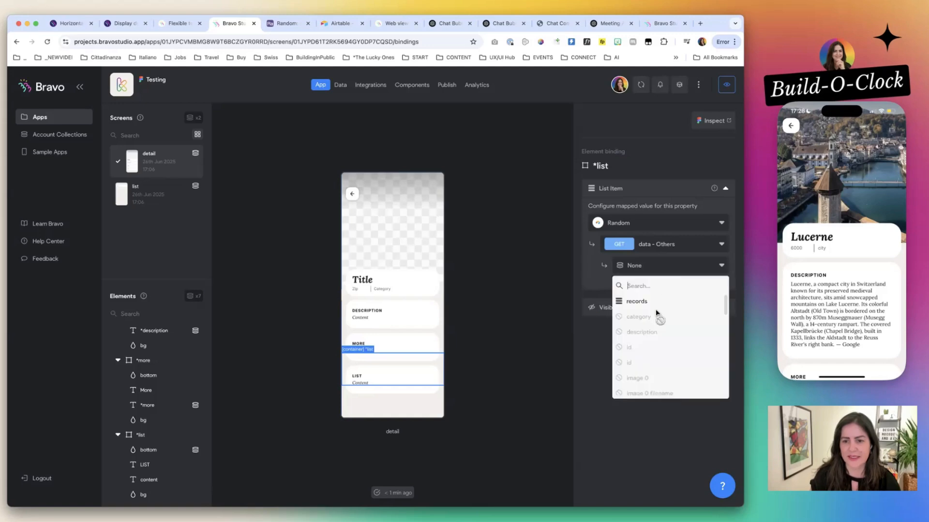
pyautogui.click(651, 302)
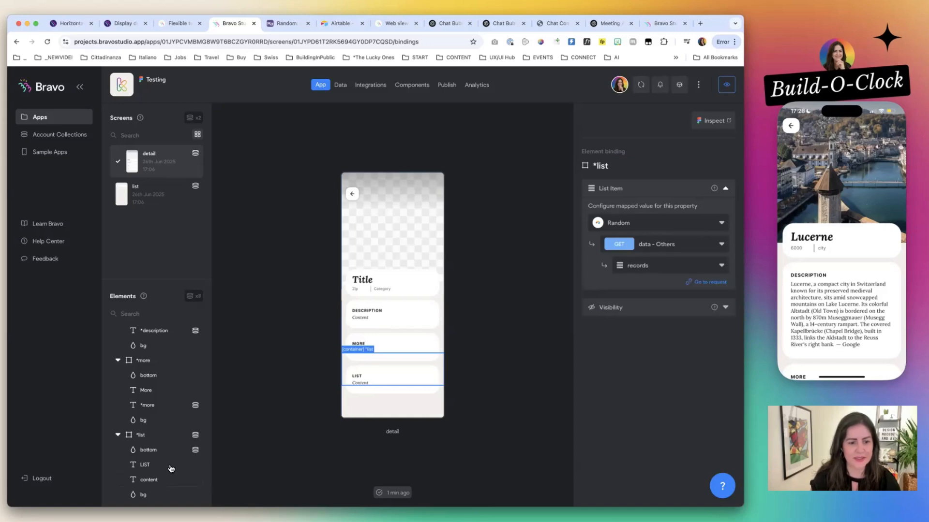
# Bind the LIST text inside the *list container to the title field of data - Others.
pyautogui.click(171, 468)
pyautogui.click(672, 268)
pyautogui.write('titl')
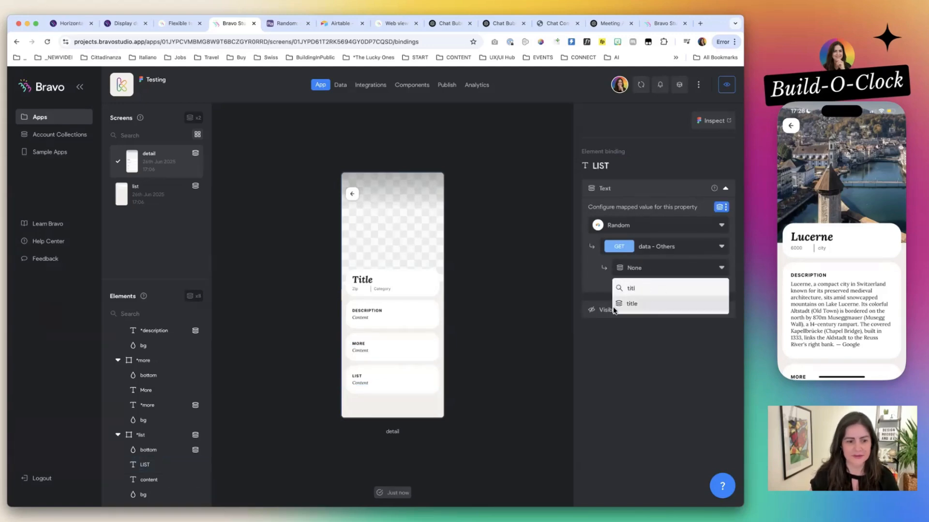
pyautogui.click(617, 306)
# Bind the content text inside the *list container to the description field of data - Others.
pyautogui.click(153, 485)
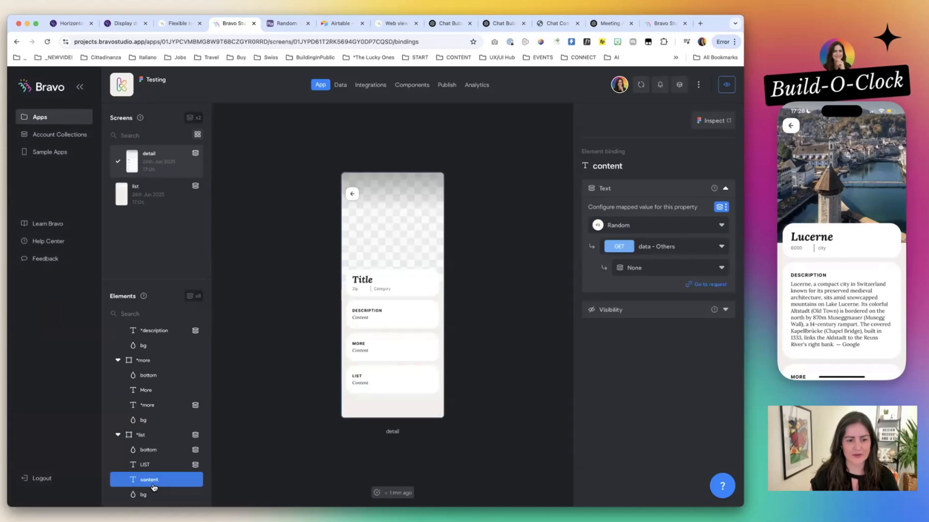
pyautogui.click(638, 268)
pyautogui.write('des')
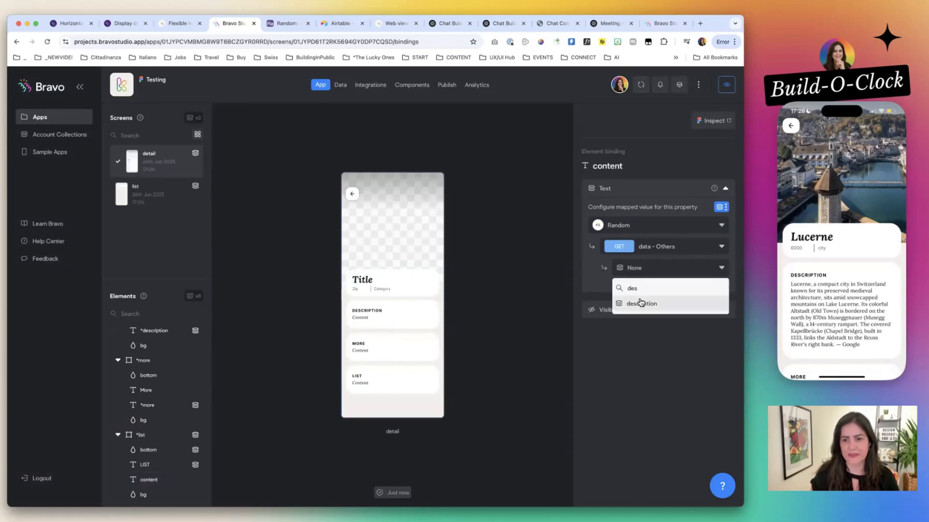
pyautogui.click(641, 304)
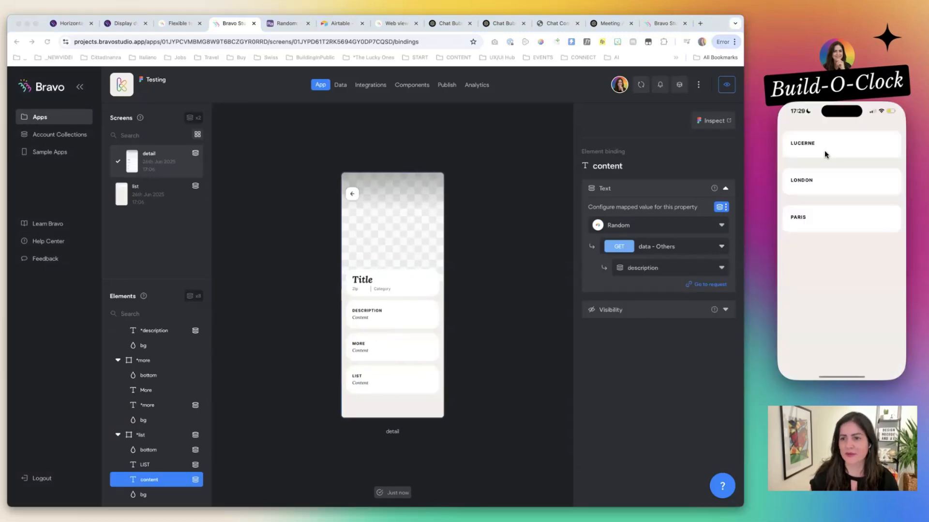
# Open Lucerne in the phone preview and examine the repeated city cards at the end of its detail screen.
pyautogui.click(825, 153)
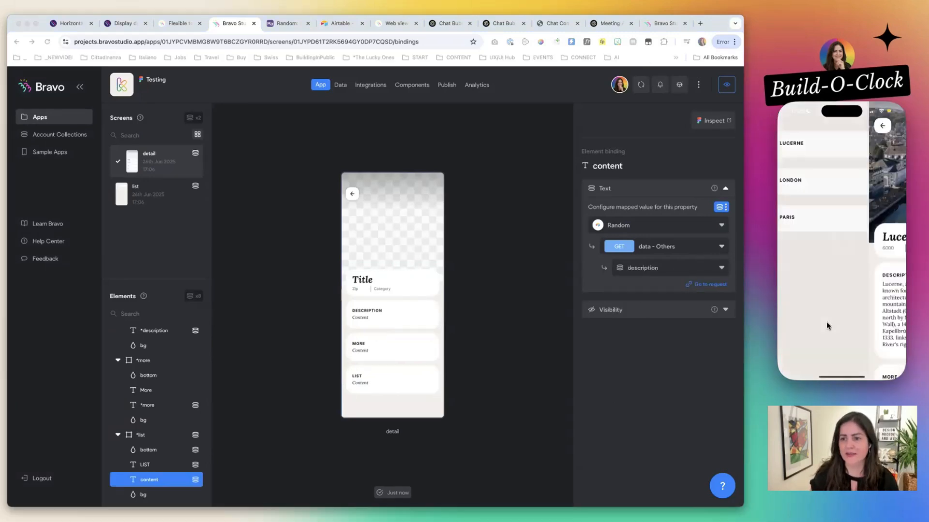
pyautogui.scroll(-10, 826, 321)
pyautogui.scroll(-5, 826, 321)
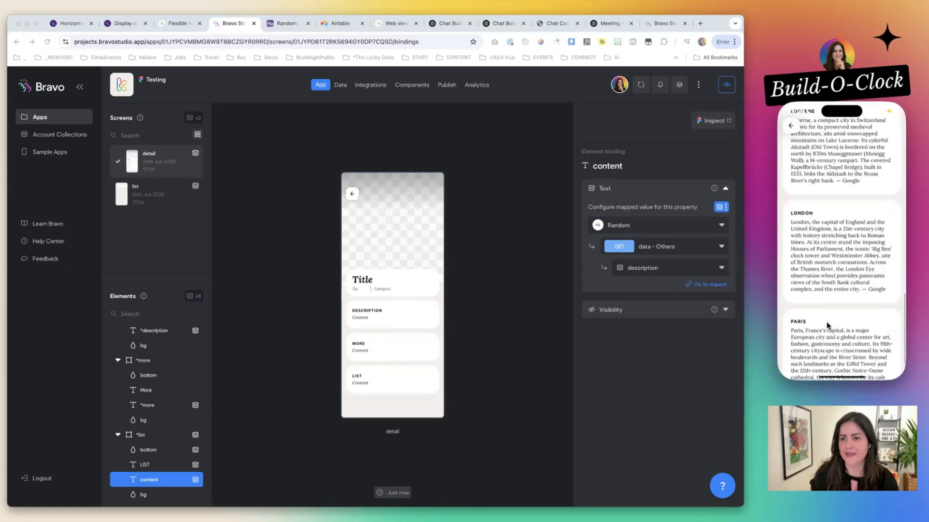
pyautogui.scroll(-5, 837, 268)
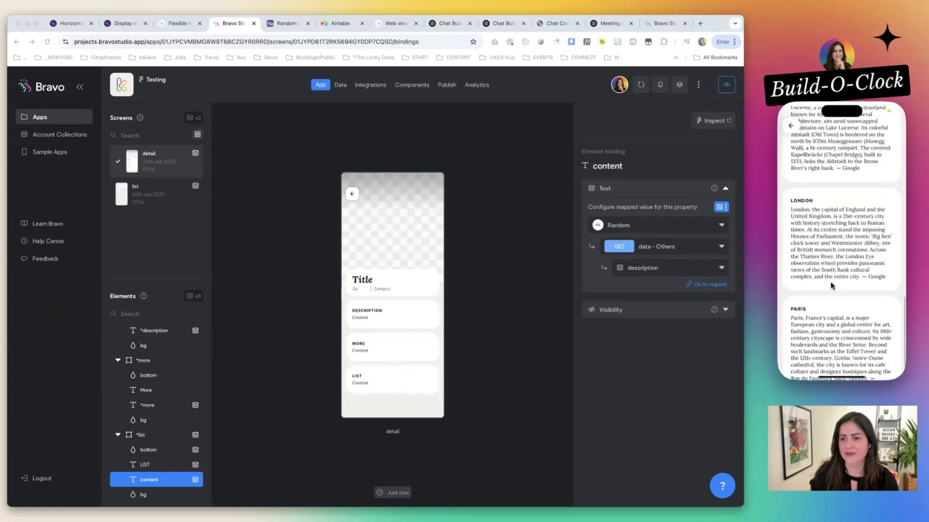
# Switch to Figma and move the detail screen's last [container] frame down, away from the *list container.
pyautogui.press('super+Tab')
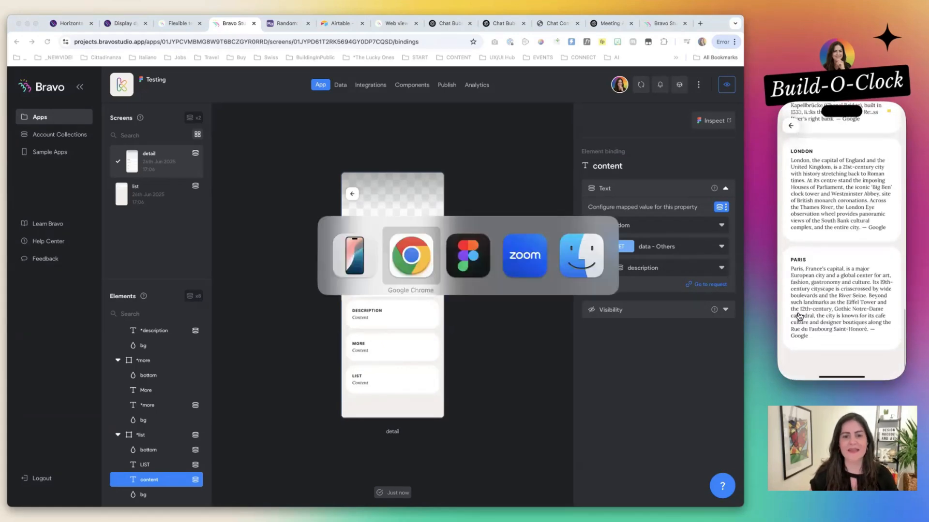
pyautogui.press('super+Tab')
pyautogui.click(437, 304)
pyautogui.scroll(5, 431, 304)
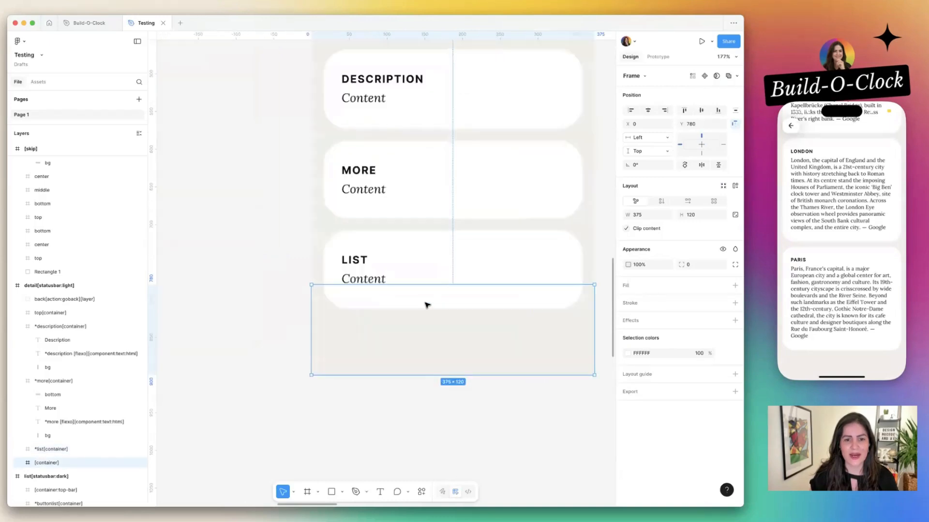
pyautogui.press('Escape')
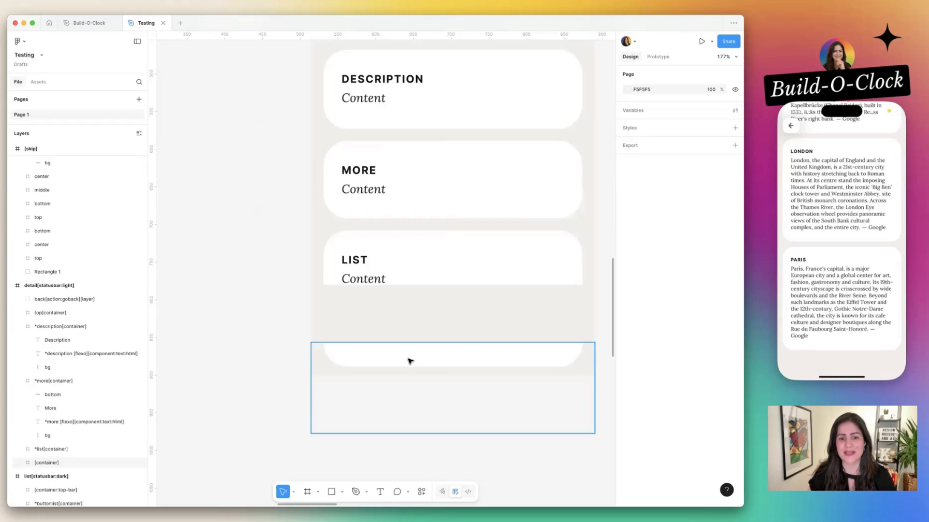
pyautogui.doubleClick(353, 359)
# Place a copy of the *list container on the empty canvas beside the detail screen and group it.
pyautogui.click(408, 265)
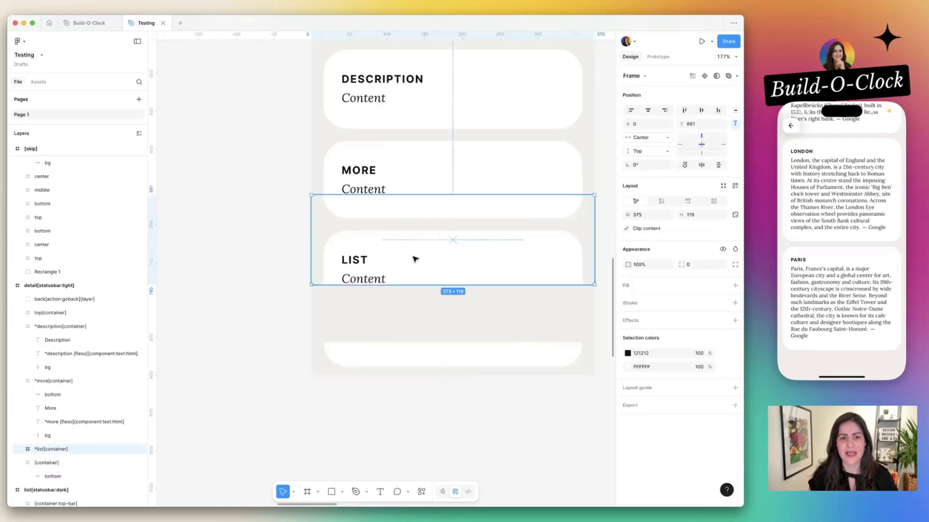
pyautogui.moveTo(415, 259); pyautogui.dragTo(518, 259)
pyautogui.press('super+z')
pyautogui.scroll(-5, 352, 275)
pyautogui.hscroll(3, 537, 259)
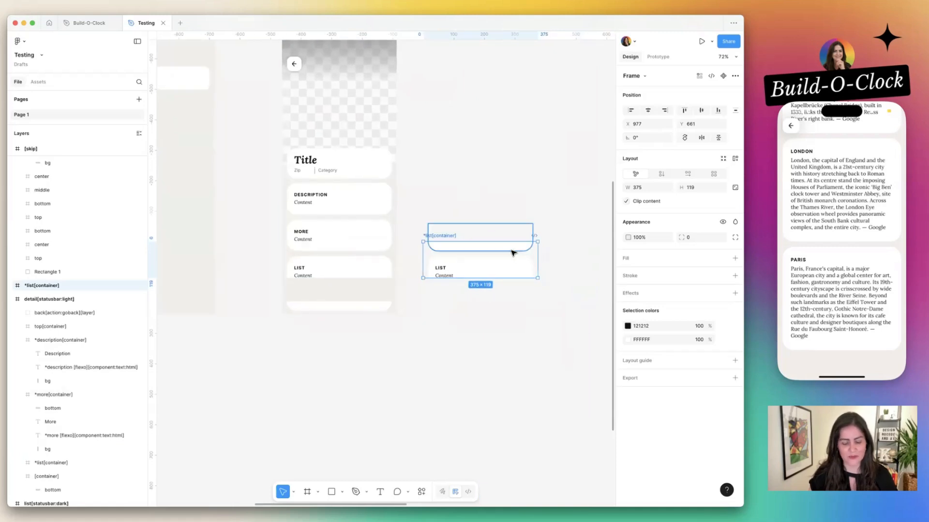
pyautogui.press('super+g')
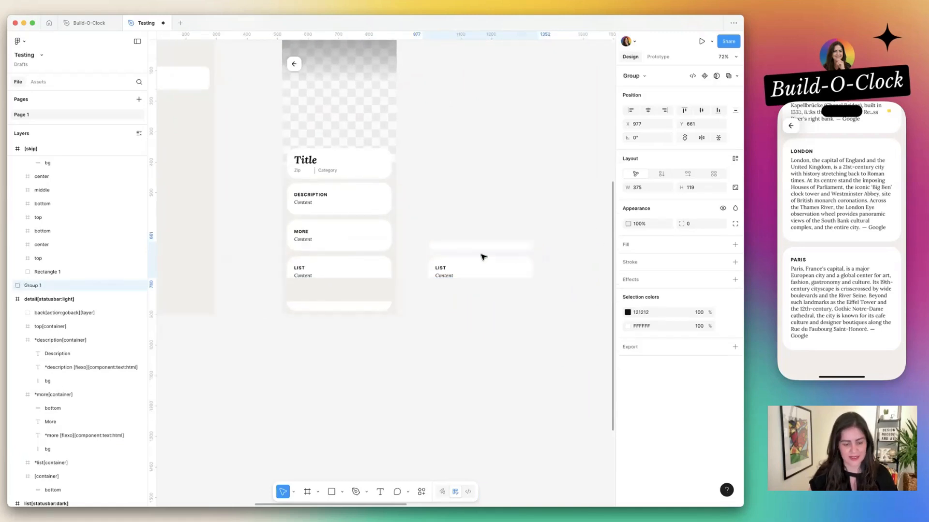
# Turn the grouped *list container copy into an auto layout frame and duplicate the container inside it five times.
pyautogui.hotkey('shift', 'a')
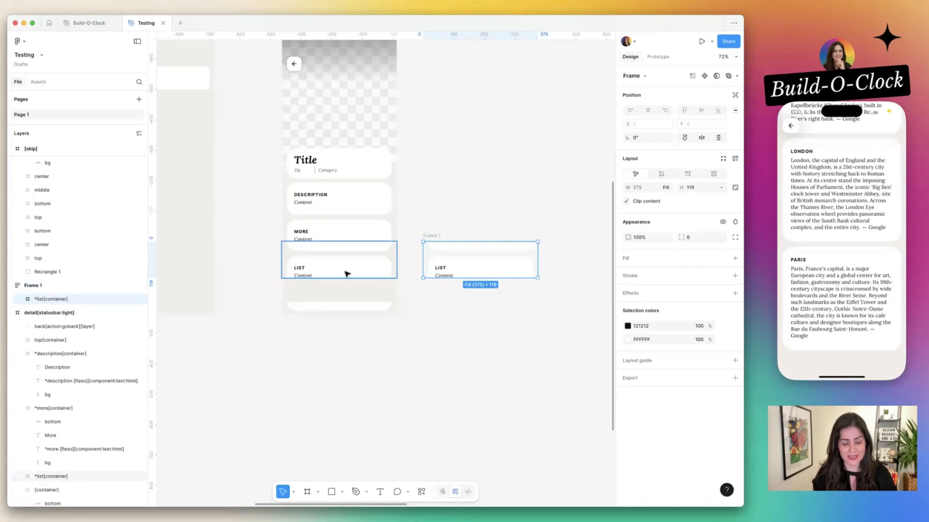
pyautogui.press('super+d')
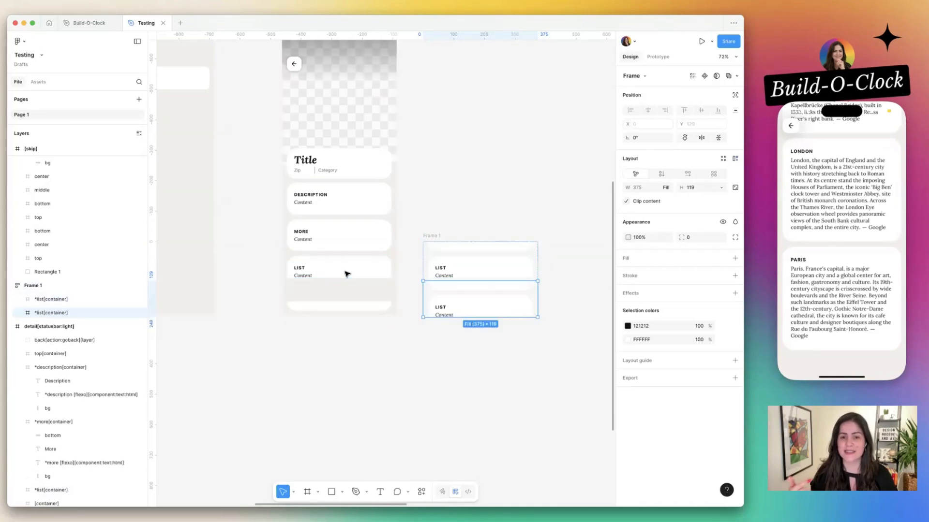
pyautogui.press('super+d')
pyautogui.press('super+d')
pyautogui.press('super+d')
pyautogui.press('super+d')
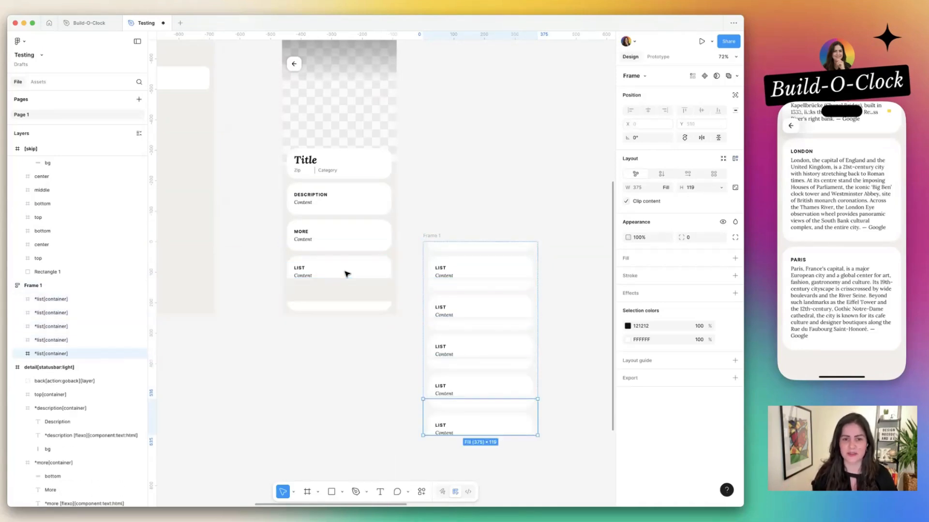
# Place a copy of the detail screen's last [container] frame below the stack of duplicated *list containers.
pyautogui.scroll(-5, 347, 274)
pyautogui.click(336, 162)
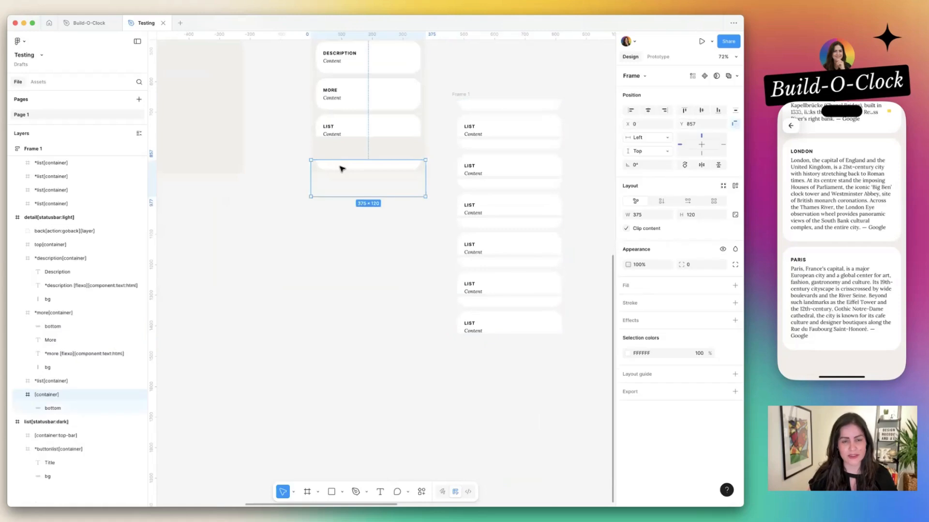
pyautogui.moveTo(341, 168); pyautogui.dragTo(485, 359)
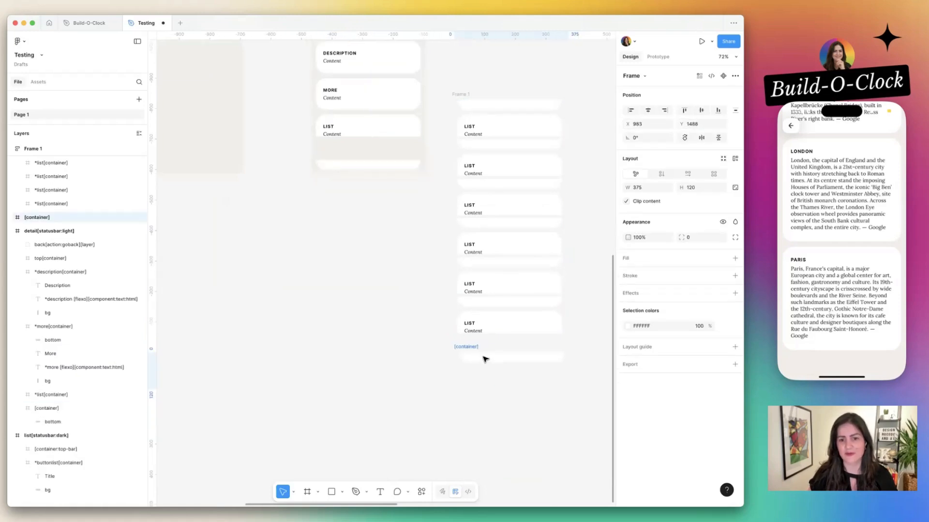
pyautogui.hscroll(2, 485, 359)
# Set the vertical gap between the stacked *list containers to 0 and compare them with the city cards in the phone preview.
pyautogui.click(537, 323)
pyautogui.moveTo(549, 77); pyautogui.dragTo(456, 117)
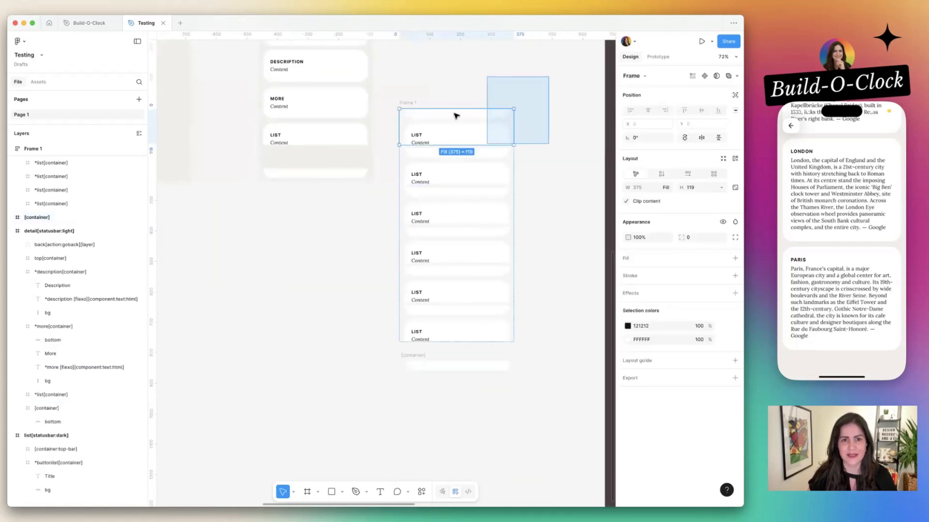
pyautogui.click(408, 103)
pyautogui.hotkey('shift', 'a')
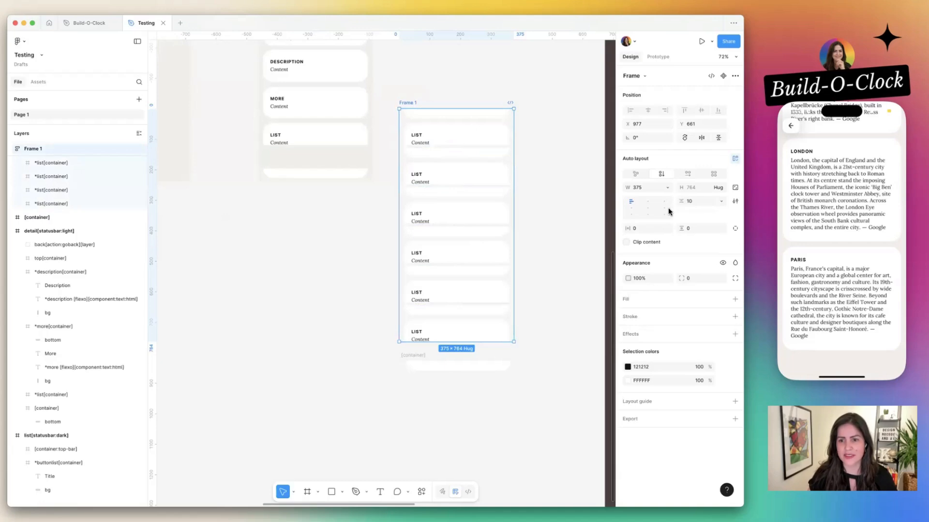
pyautogui.click(696, 202)
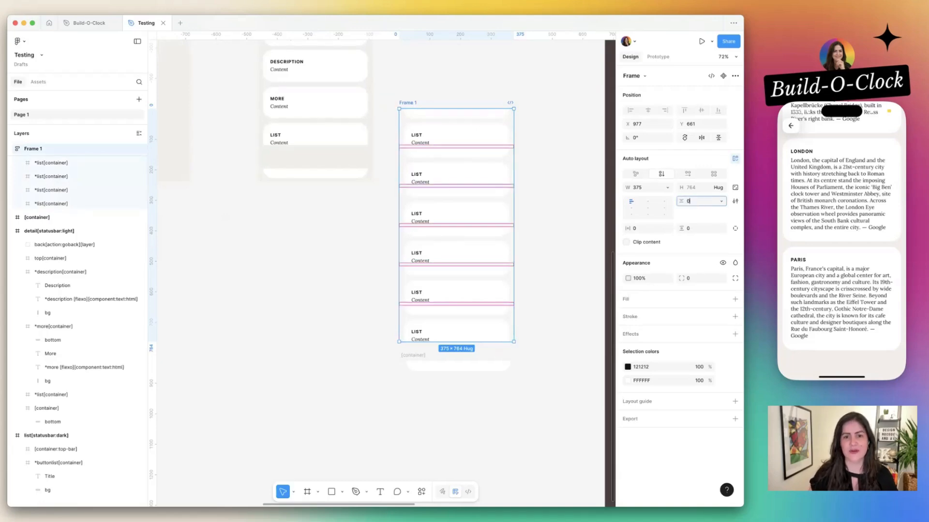
pyautogui.write('0')
pyautogui.press('Return')
pyautogui.click(553, 182)
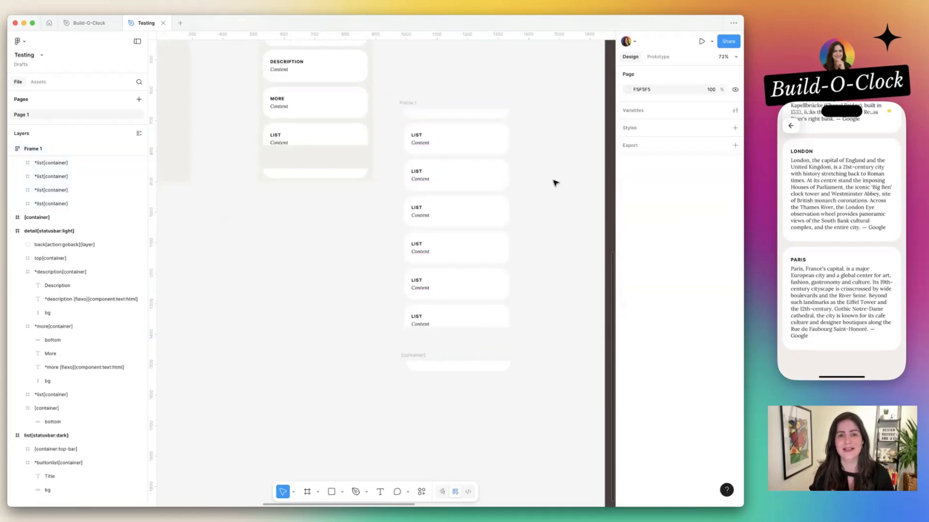
pyautogui.scroll(5, 810, 237)
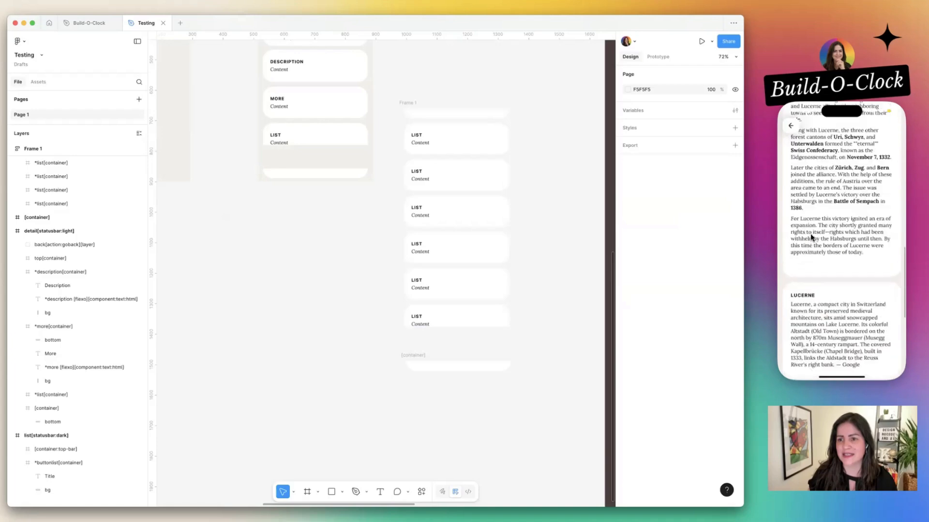
pyautogui.scroll(-5, 811, 238)
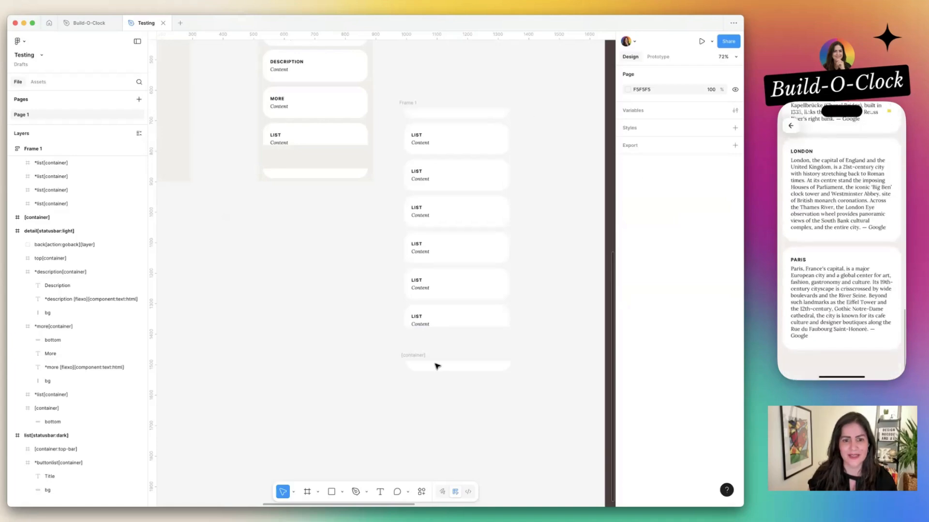
# Delete the stacked copies and the loose [container] copy, and move the detail screen's [container] back up against the *list container.
pyautogui.moveTo(534, 96); pyautogui.dragTo(400, 404)
pyautogui.press('Delete')
pyautogui.moveTo(300, 173); pyautogui.dragTo(300, 148)
pyautogui.click(425, 146)
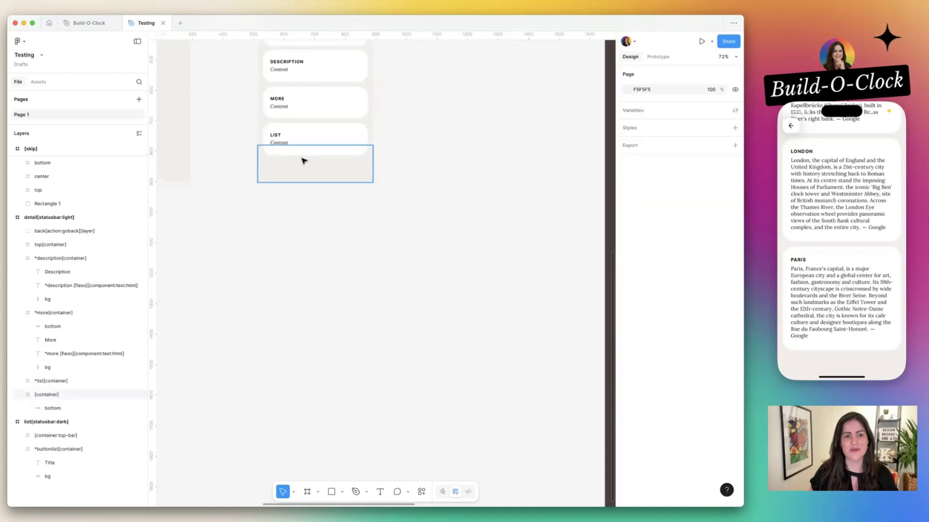
# Select the detail screen's stacked containers and compare them with the More section and city cards in the phone preview.
pyautogui.scroll(3, 305, 160)
pyautogui.moveTo(350, 267); pyautogui.dragTo(340, 46)
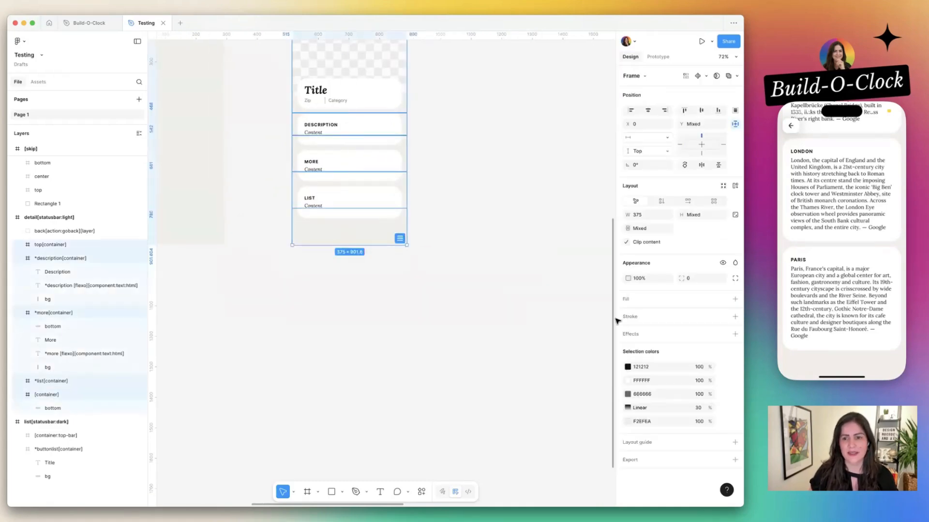
pyautogui.click(612, 320)
pyautogui.scroll(6, 813, 174)
pyautogui.scroll(15, 812, 171)
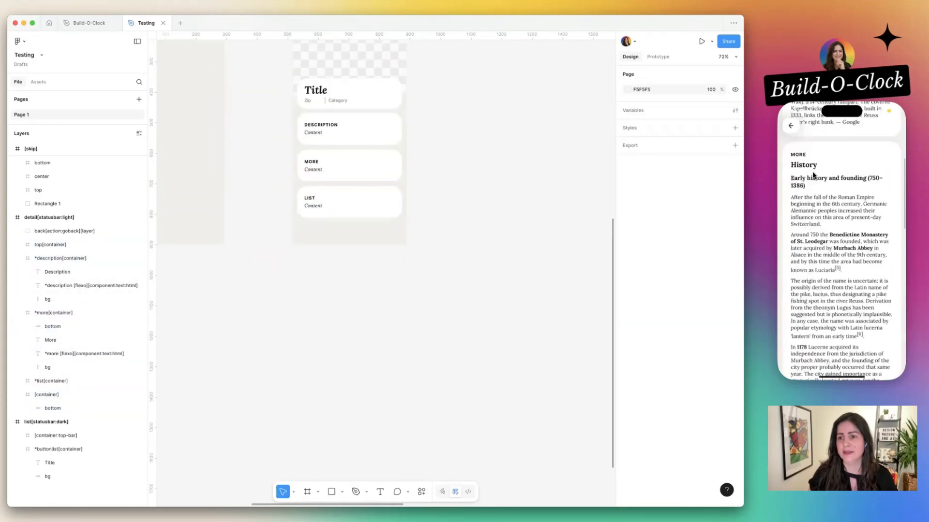
pyautogui.scroll(-8, 812, 172)
pyautogui.scroll(-10, 819, 292)
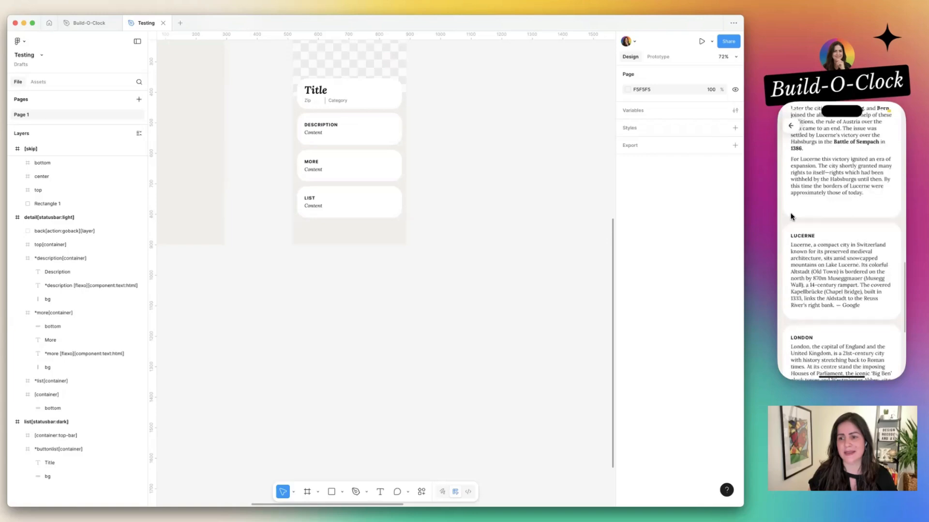
# Switch to Bravo in the browser, open the Random data collection, and examine the filter formula in the data - Others request URL.
pyautogui.press('super+Tab')
pyautogui.press('super+Tab')
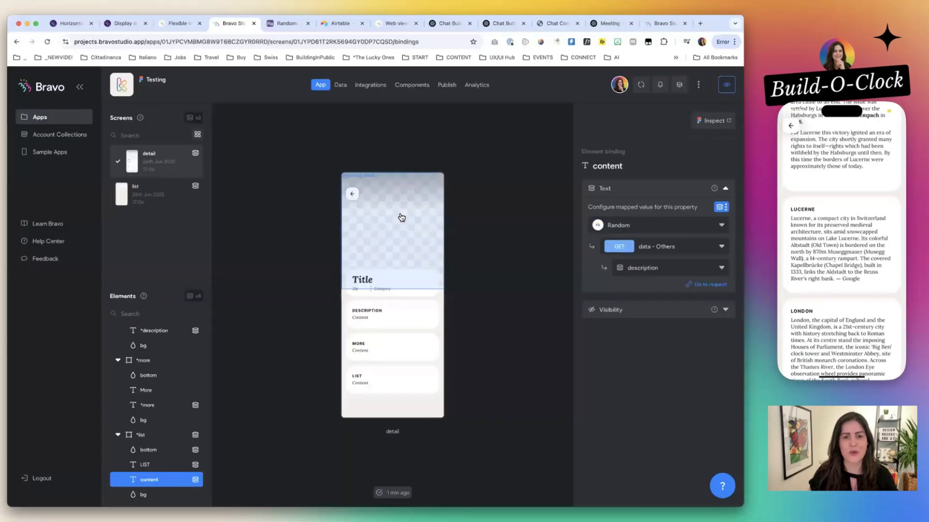
pyautogui.click(341, 86)
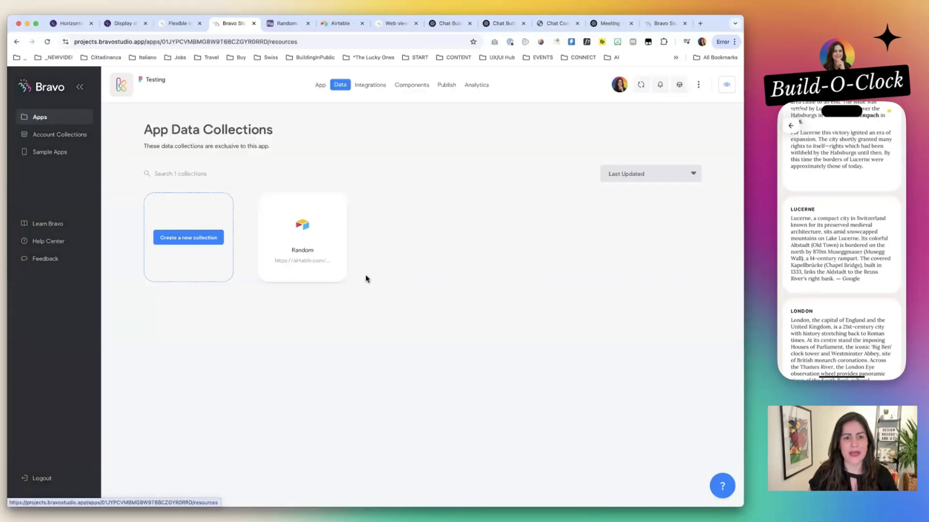
pyautogui.click(289, 266)
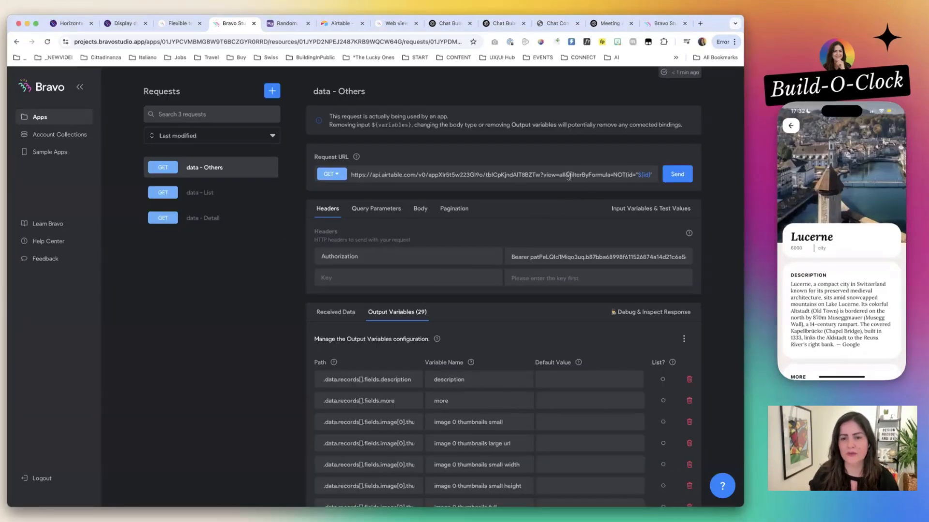
pyautogui.moveTo(570, 175); pyautogui.dragTo(646, 174)
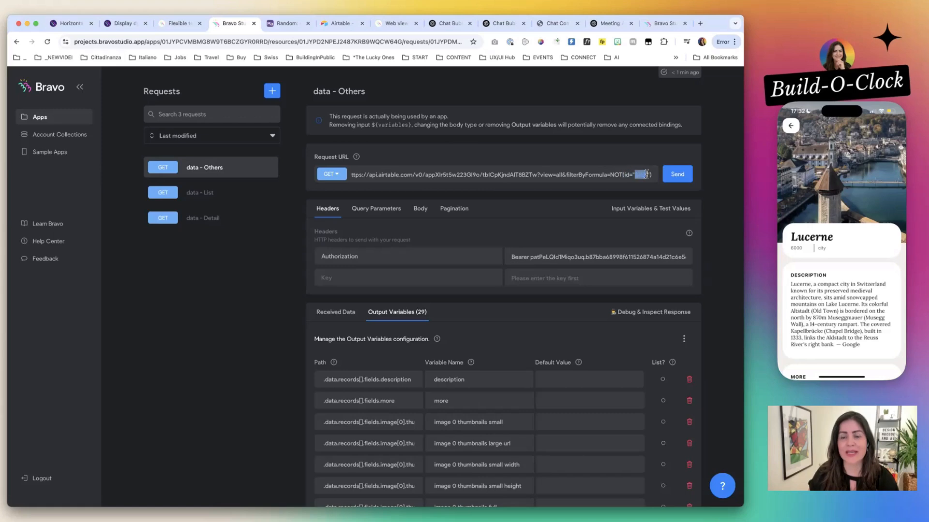
# Send the data - Detail request and examine the ${id} variable in its URL and its output variables.
pyautogui.click(232, 220)
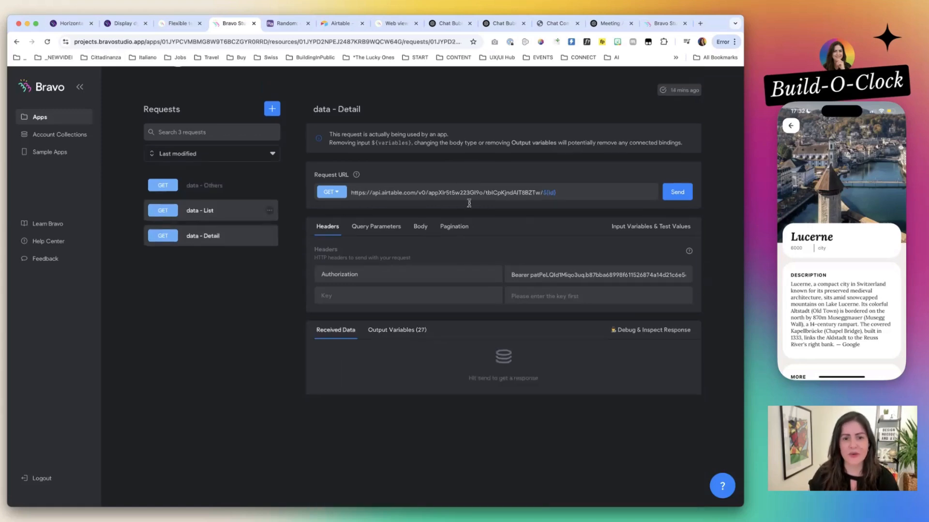
pyautogui.click(689, 200)
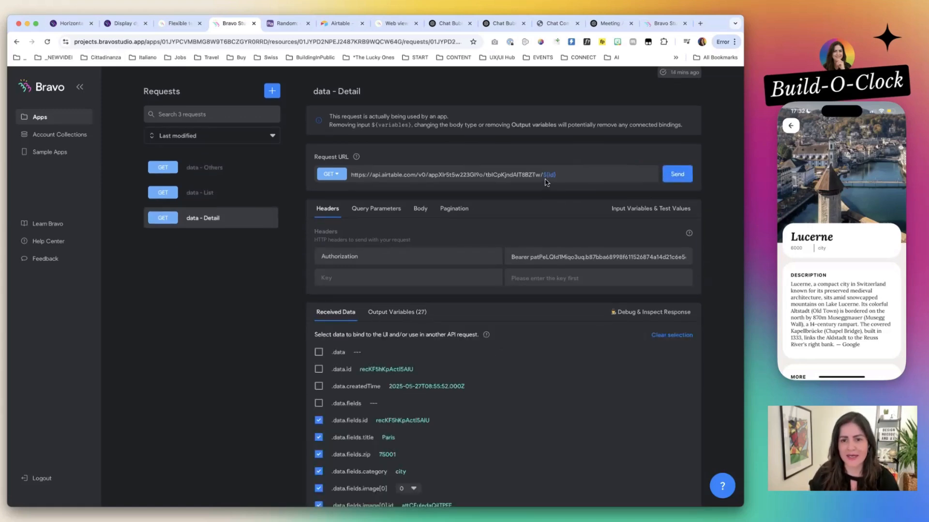
pyautogui.moveTo(544, 176); pyautogui.dragTo(565, 177)
pyautogui.click(395, 311)
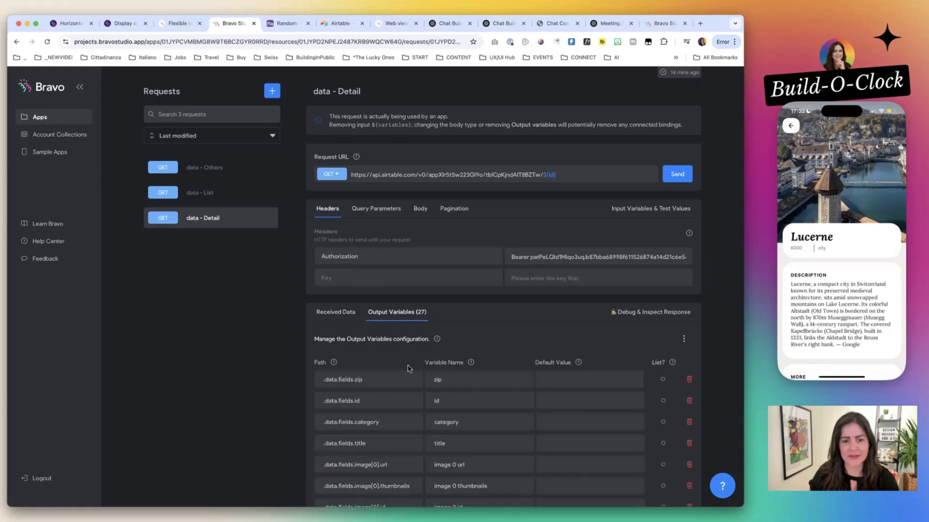
pyautogui.scroll(-3, 444, 324)
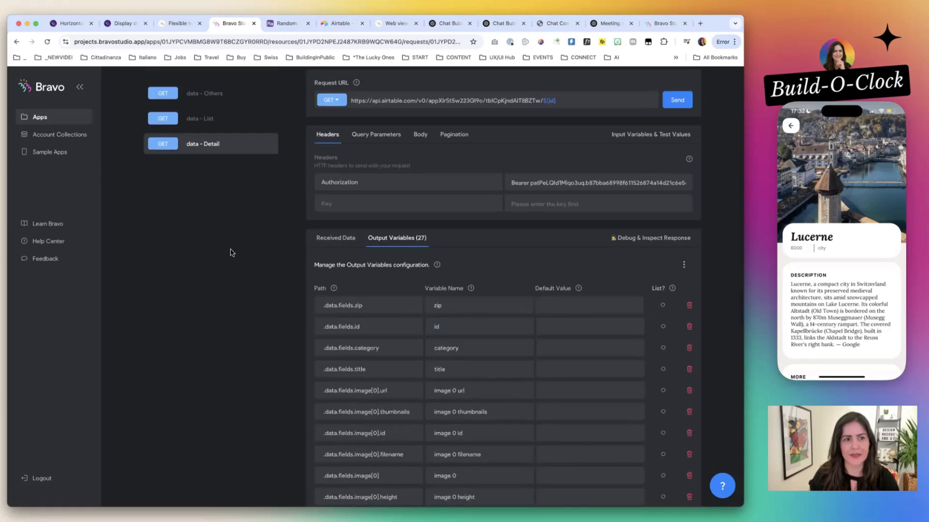
pyautogui.scroll(4, 232, 254)
# Send the data - Others request and examine the .data.records[].id path among its output variables.
pyautogui.click(198, 187)
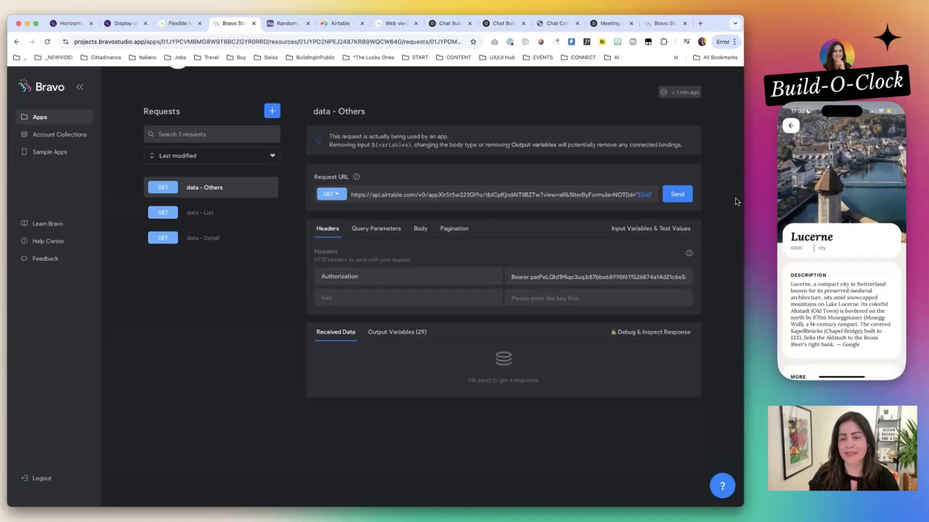
pyautogui.click(679, 196)
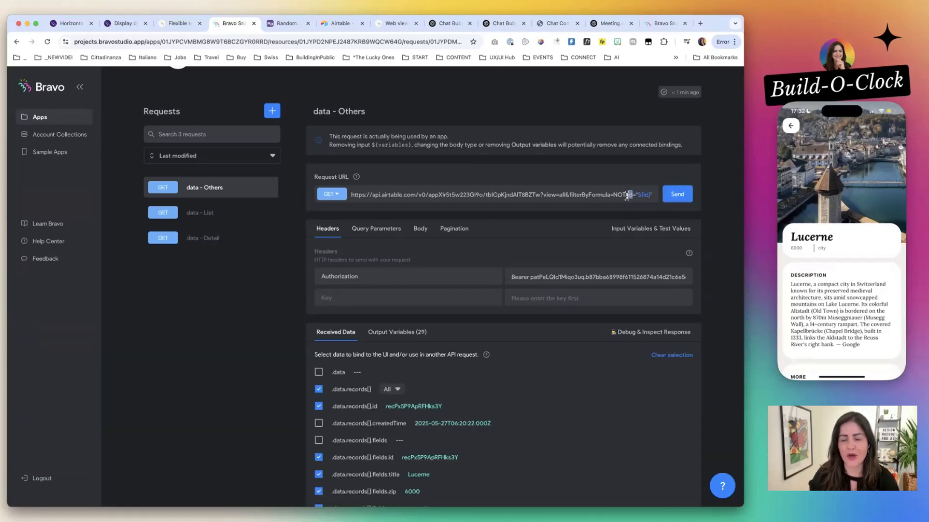
pyautogui.click(416, 334)
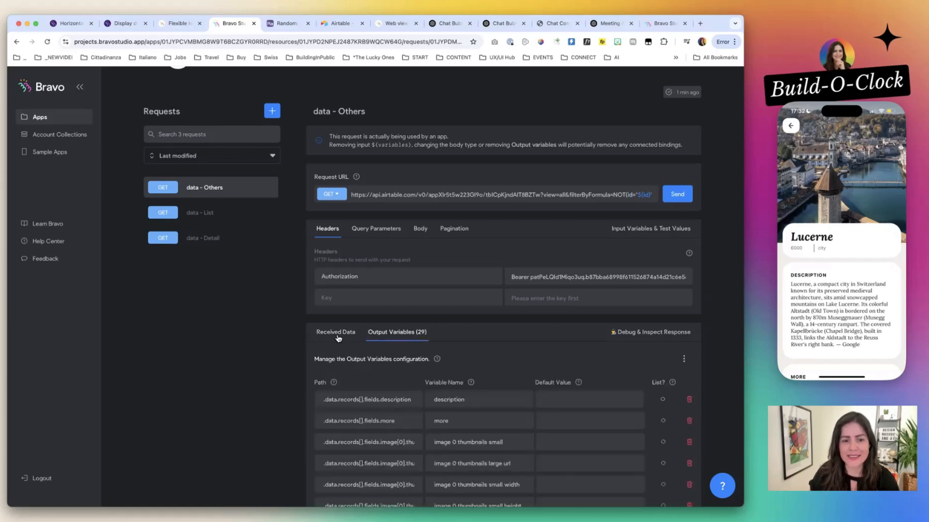
pyautogui.scroll(-10, 449, 373)
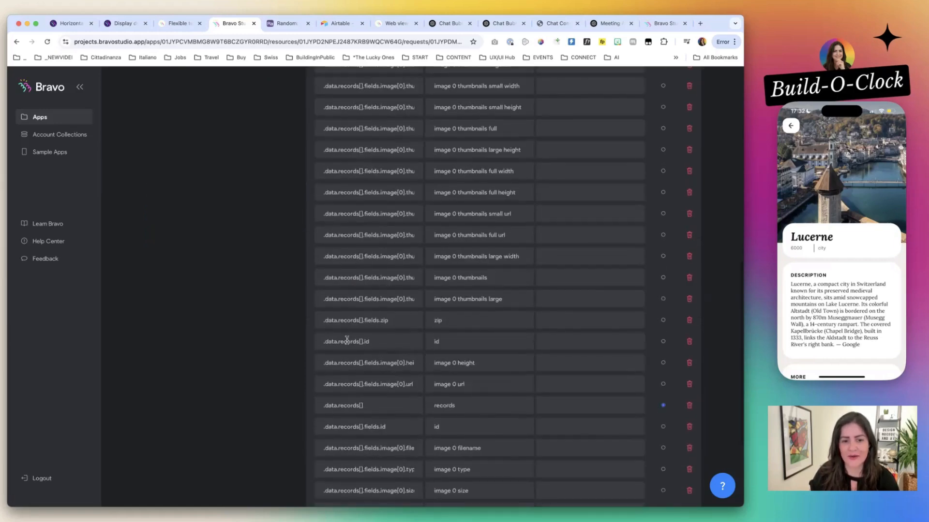
pyautogui.tripleClick(346, 341)
pyautogui.scroll(10, 435, 310)
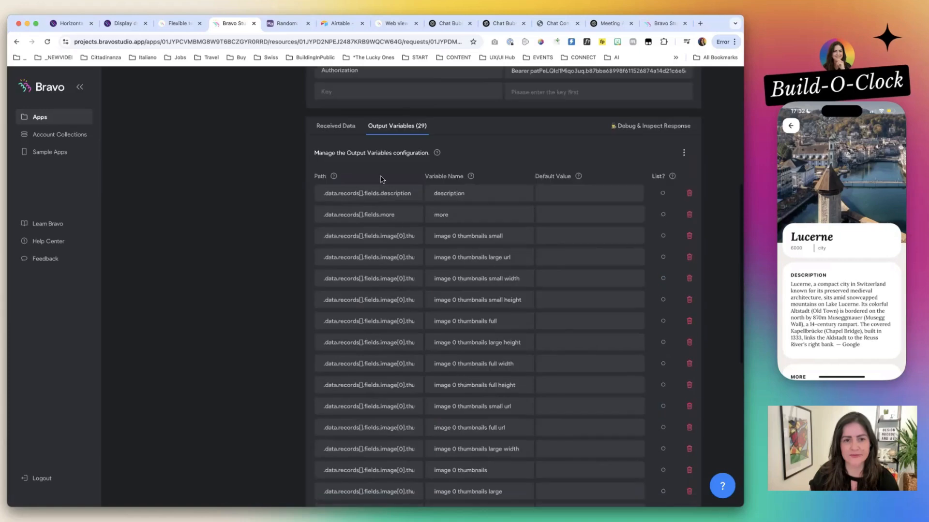
# Examine the .data.records[].id value in the received data of the data - Others request.
pyautogui.click(339, 129)
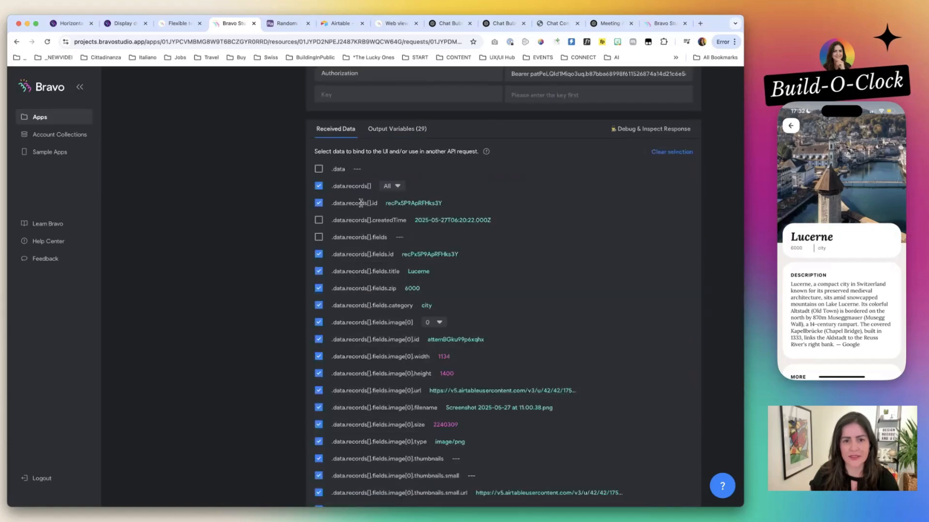
pyautogui.moveTo(361, 203); pyautogui.dragTo(440, 203)
pyautogui.click(453, 208)
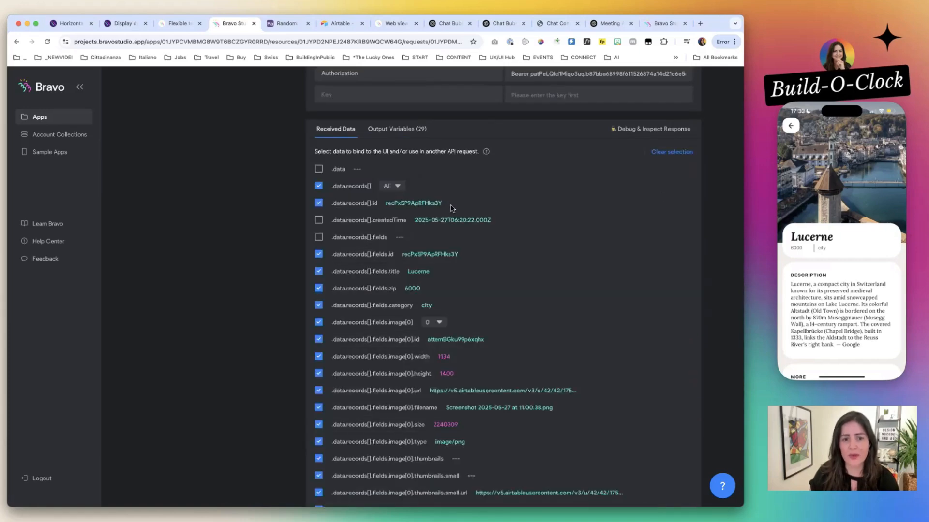
pyautogui.scroll(4, 453, 208)
pyautogui.doubleClick(386, 369)
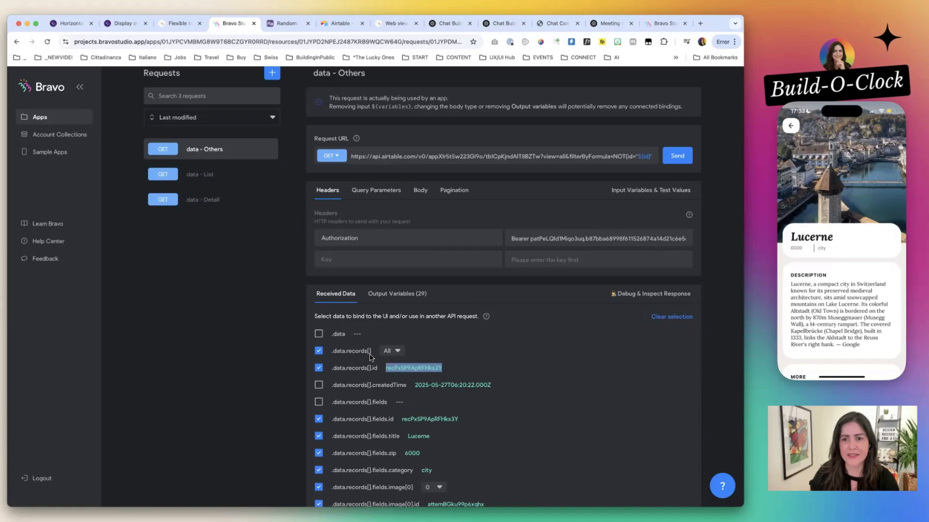
# Examine the ${id} variable in the data - Others URL, resend the request, and view the index options for .data.records[].
pyautogui.moveTo(634, 154); pyautogui.dragTo(649, 154)
pyautogui.click(648, 154)
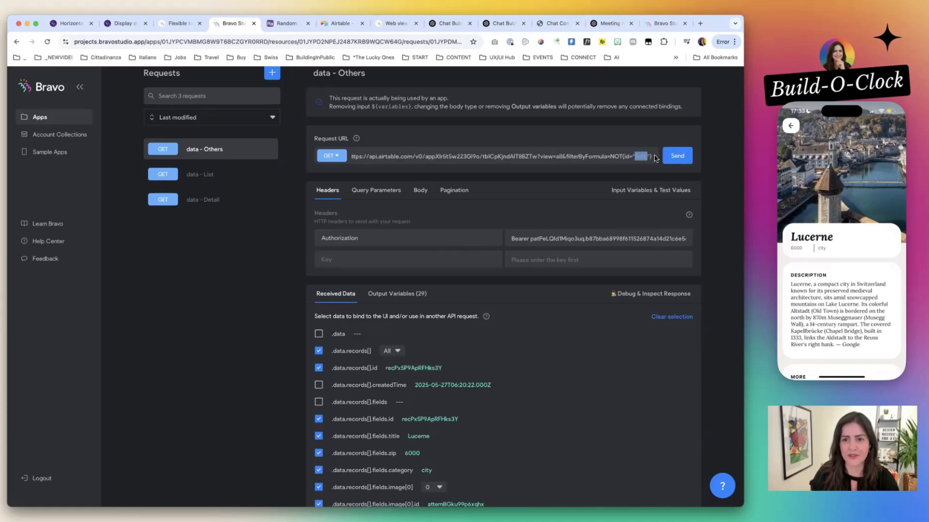
pyautogui.click(678, 155)
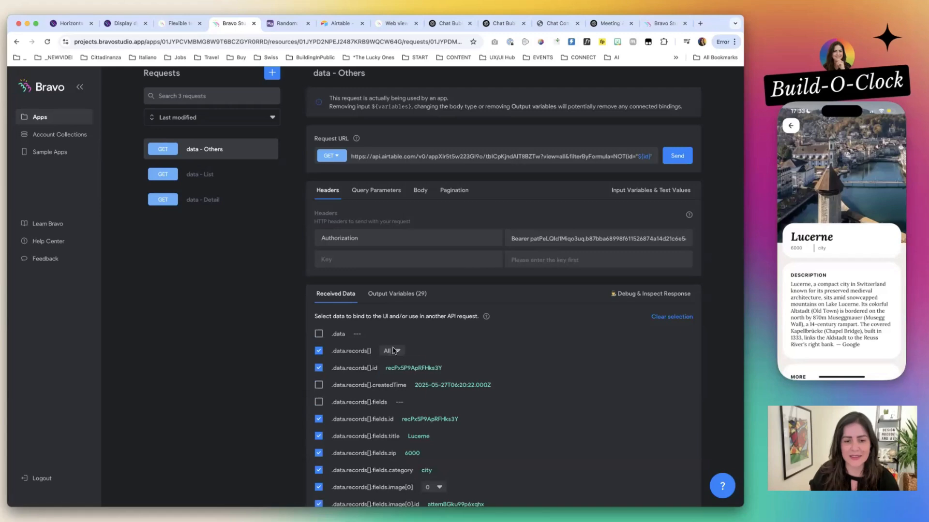
pyautogui.click(394, 351)
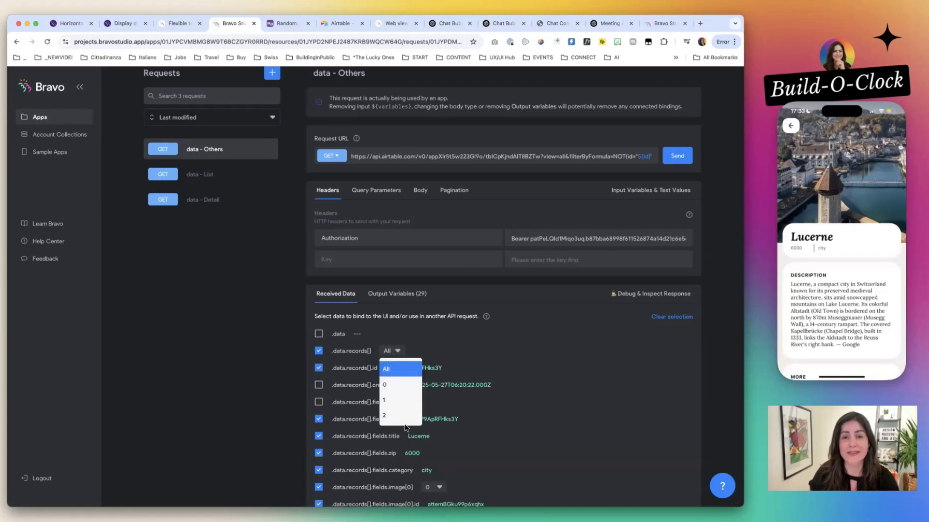
pyautogui.click(516, 362)
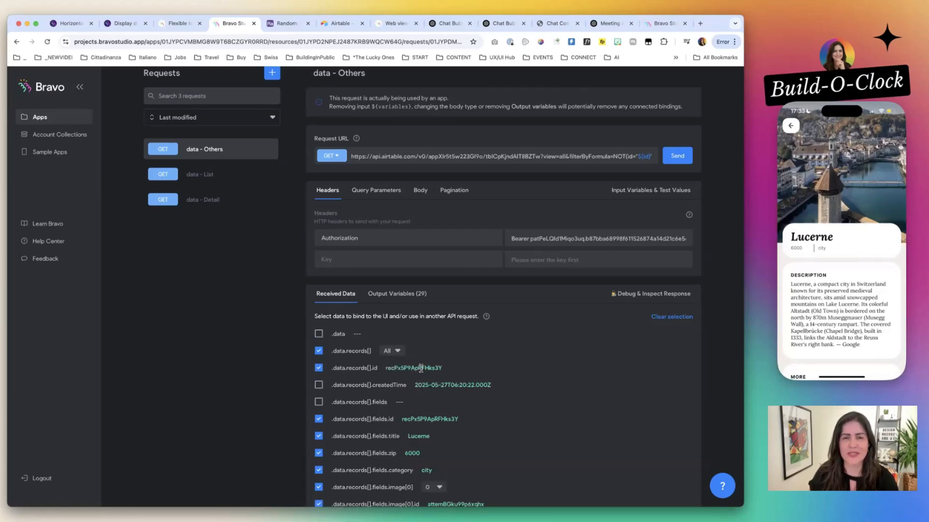
# Copy the Lucerne record's .data.records[].id value and set it as the test value of the id input variable in the data - Others request.
pyautogui.doubleClick(421, 369)
pyautogui.press('super+c')
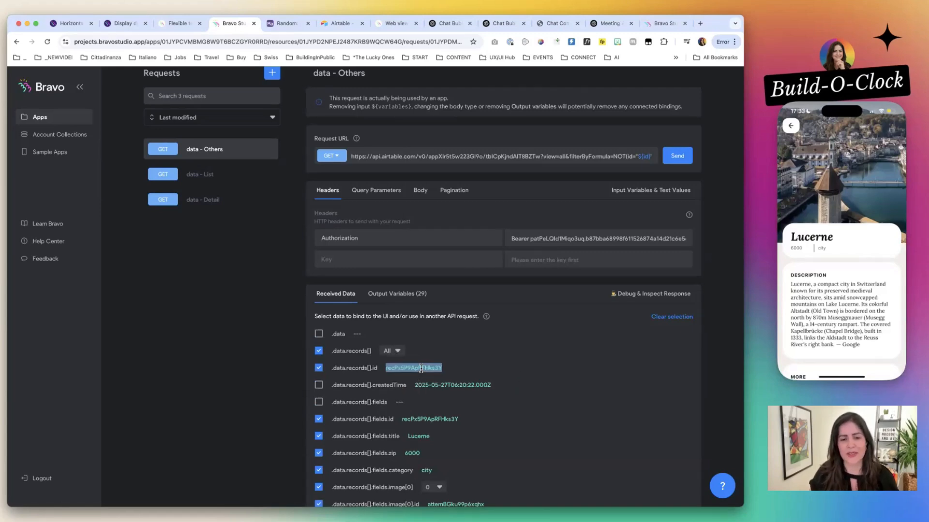
pyautogui.click(510, 354)
pyautogui.click(649, 194)
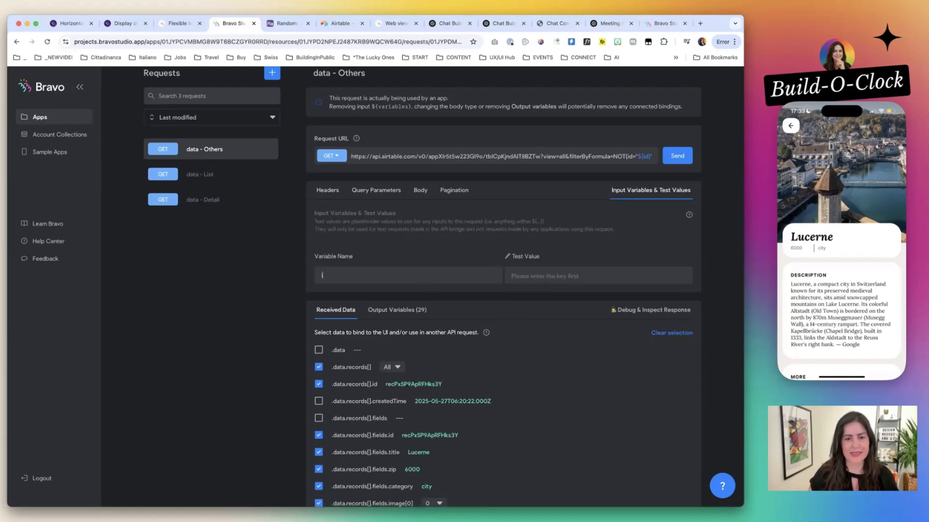
pyautogui.click(547, 278)
pyautogui.press('super+v')
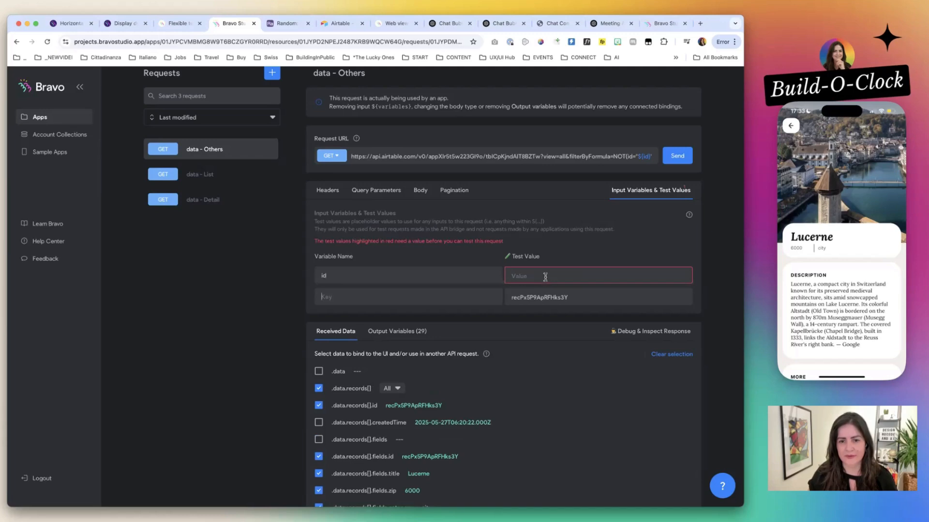
pyautogui.press('super+v')
pyautogui.doubleClick(546, 297)
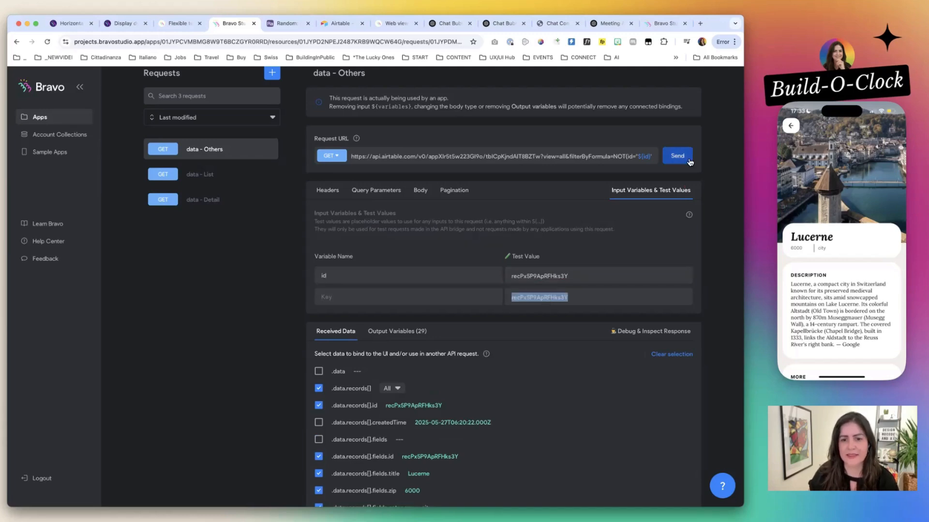
# Resend the data - Others request with the test value and examine the index options for .data.records[].
pyautogui.click(678, 156)
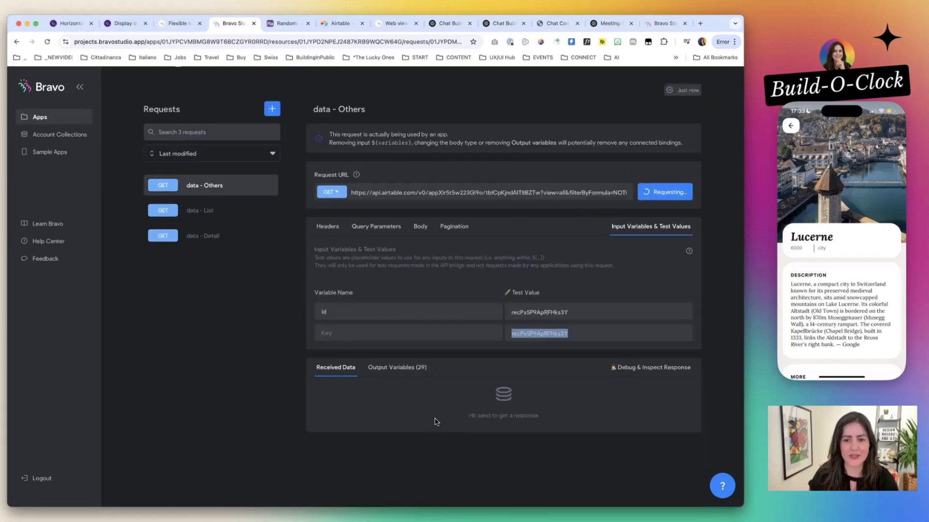
pyautogui.scroll(-2, 432, 432)
pyautogui.click(391, 325)
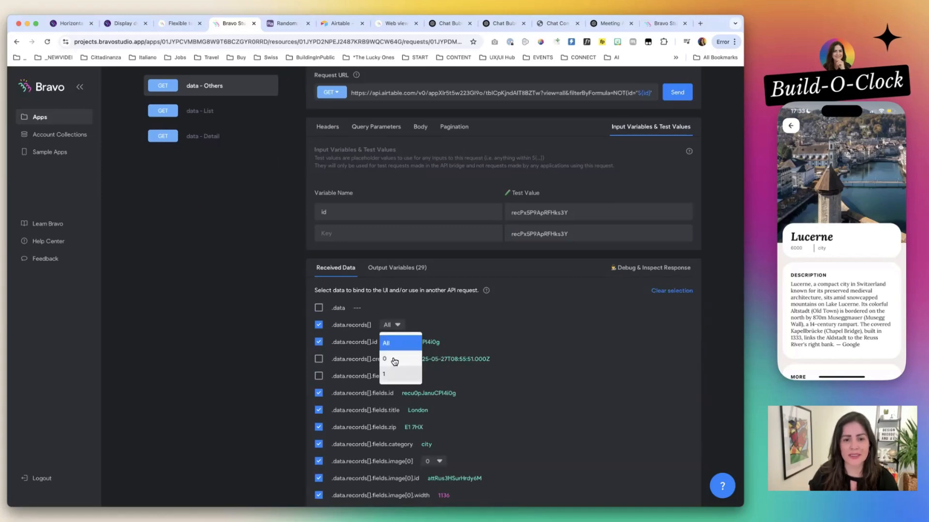
pyautogui.click(444, 321)
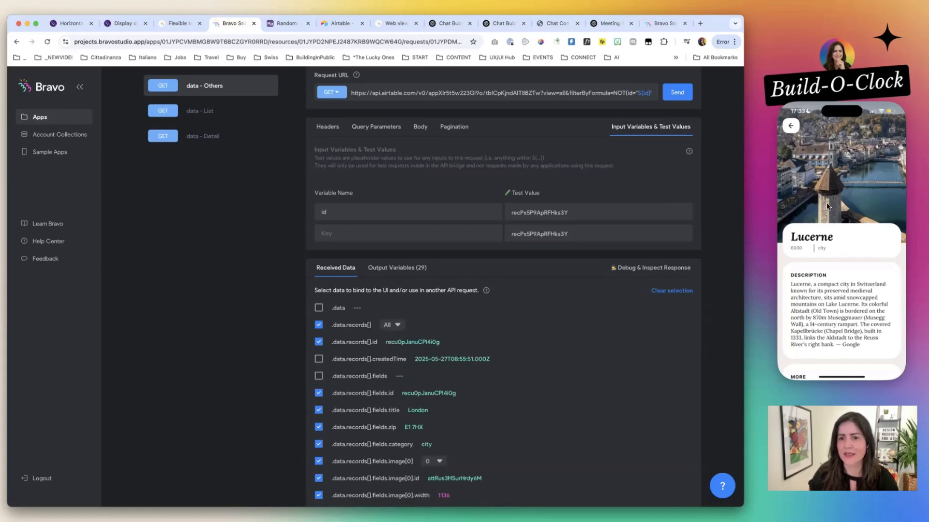
# Sync the project with Bravo Studio in the phone preview, open the Lucerne detail page and review the other cities listed below its text.
pyautogui.click(828, 203)
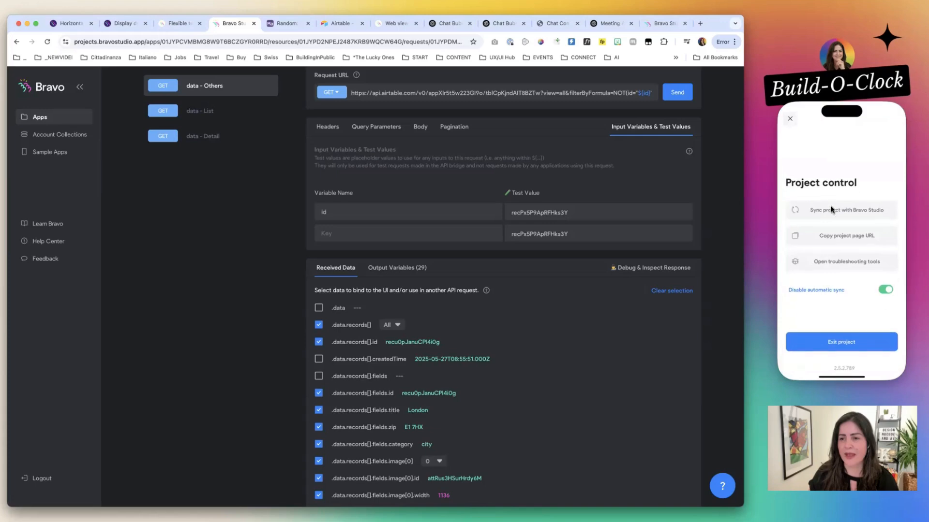
pyautogui.click(828, 210)
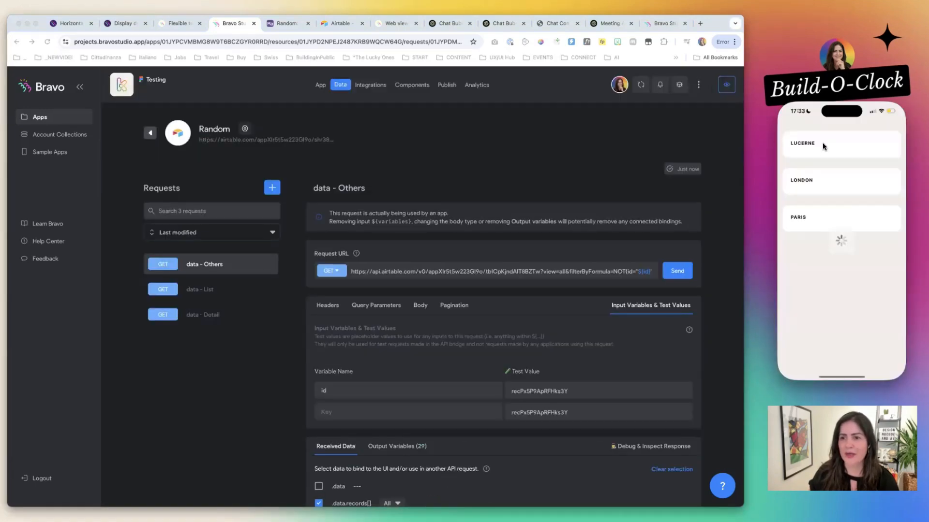
pyautogui.click(822, 142)
pyautogui.scroll(-10, 811, 253)
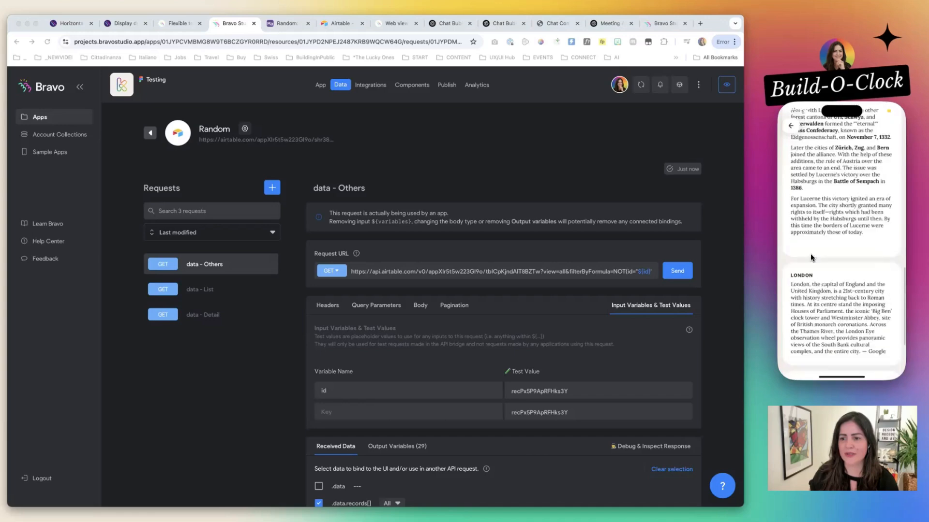
pyautogui.scroll(-3, 809, 226)
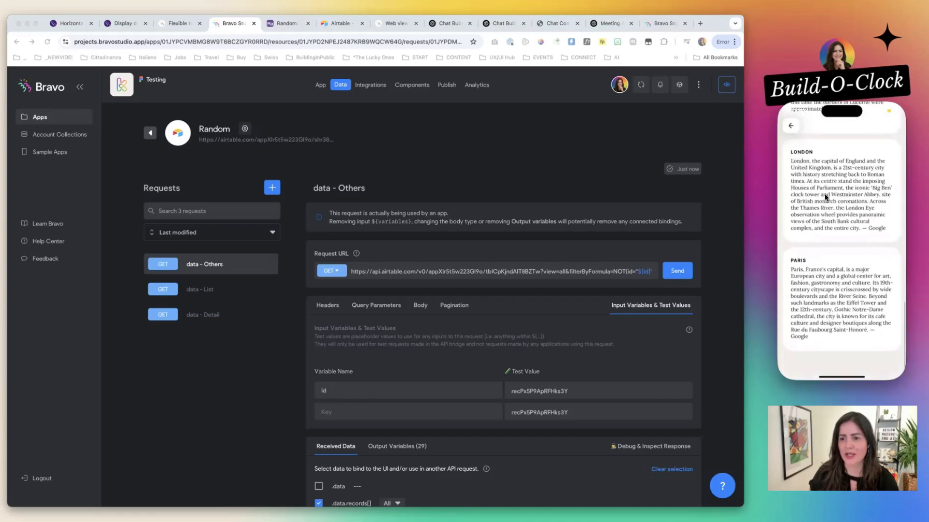
# Open the London and Paris detail pages in the phone preview and review the other cities listed at the end of each.
pyautogui.click(805, 176)
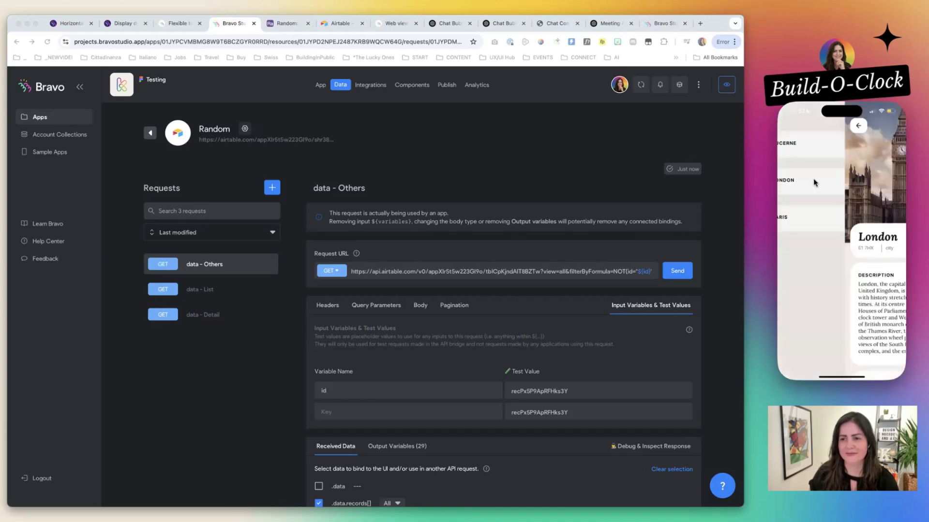
pyautogui.scroll(-10, 814, 249)
pyautogui.scroll(3, 814, 254)
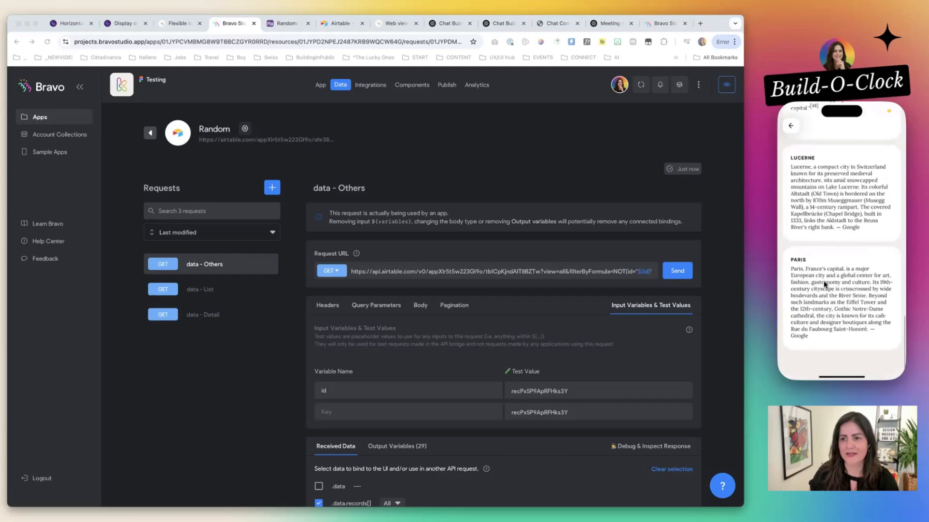
pyautogui.click(790, 128)
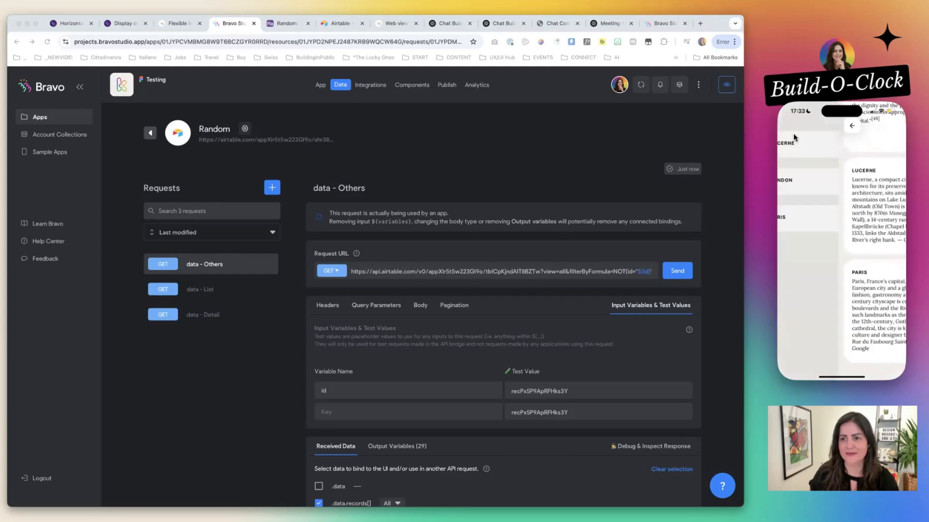
pyautogui.click(805, 217)
pyautogui.scroll(-10, 802, 283)
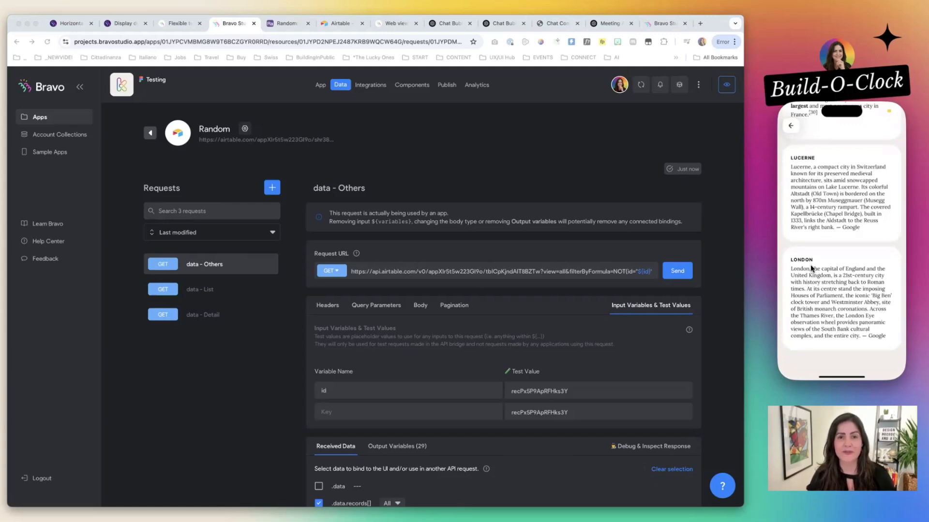
# Switch to Figma and examine the detail[statusbar:light] frame at close range.
pyautogui.press('super+Tab')
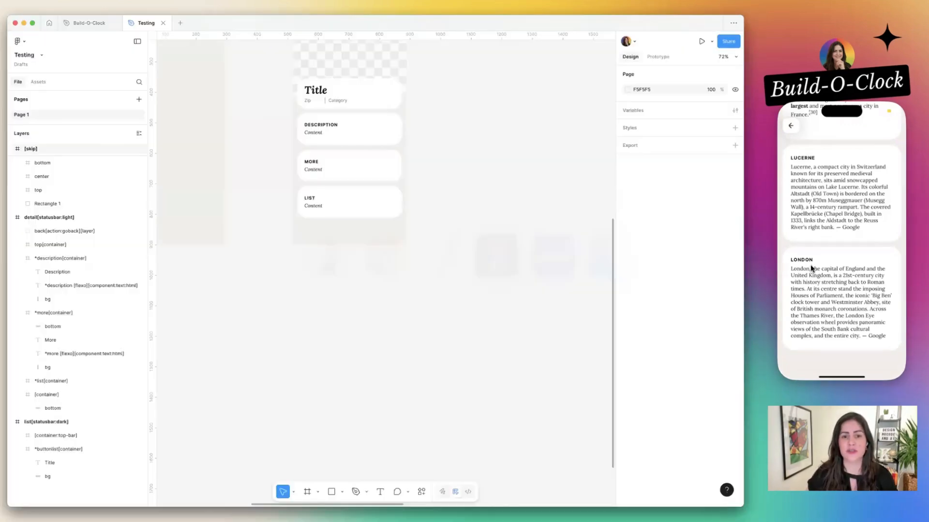
pyautogui.scroll(-5, 462, 269)
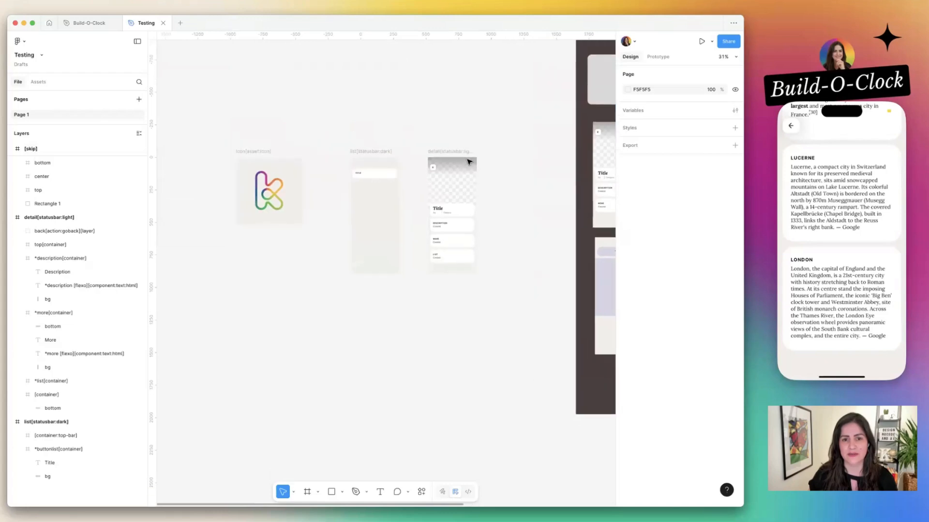
pyautogui.click(457, 150)
pyautogui.hotkey('shift', '2')
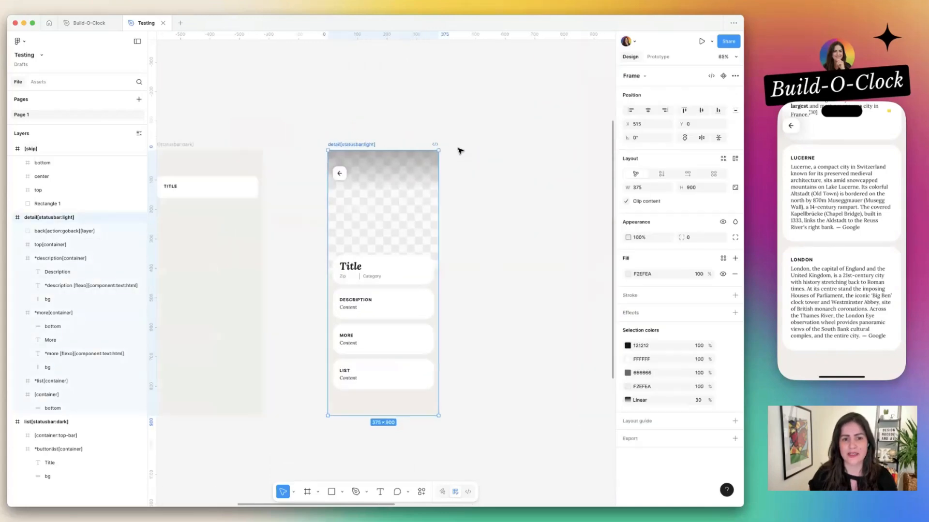
pyautogui.scroll(-3, 458, 149)
pyautogui.press('super+d')
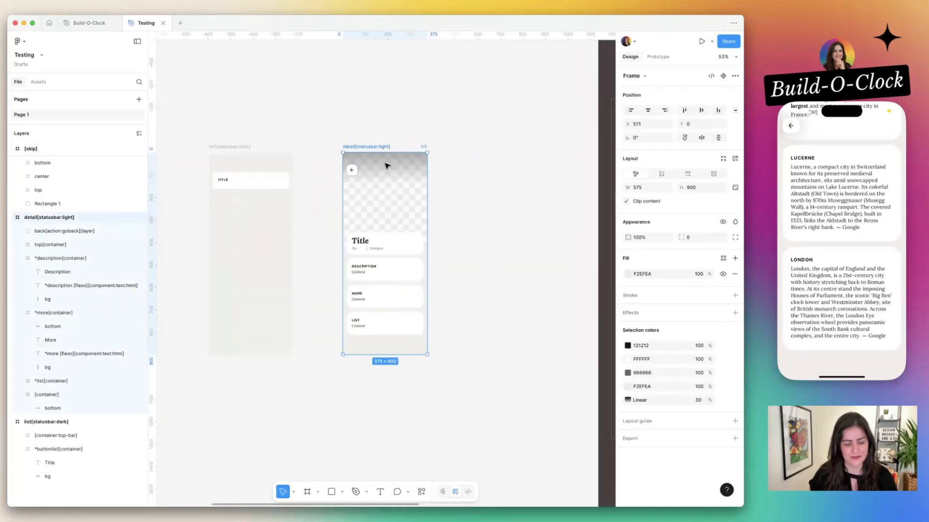
pyautogui.click(375, 325)
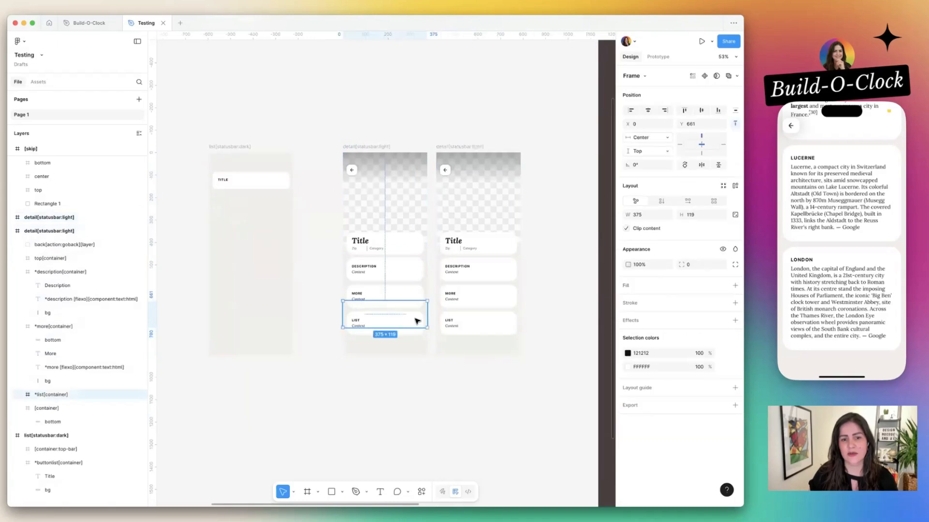
pyautogui.click(473, 142)
pyautogui.press('Delete')
# Switch to Chrome and examine the Discussion chat mockup in the Bravo community post about dynamic text in an auto-resizing container.
pyautogui.press('super+Tab')
pyautogui.press('super+Tab')
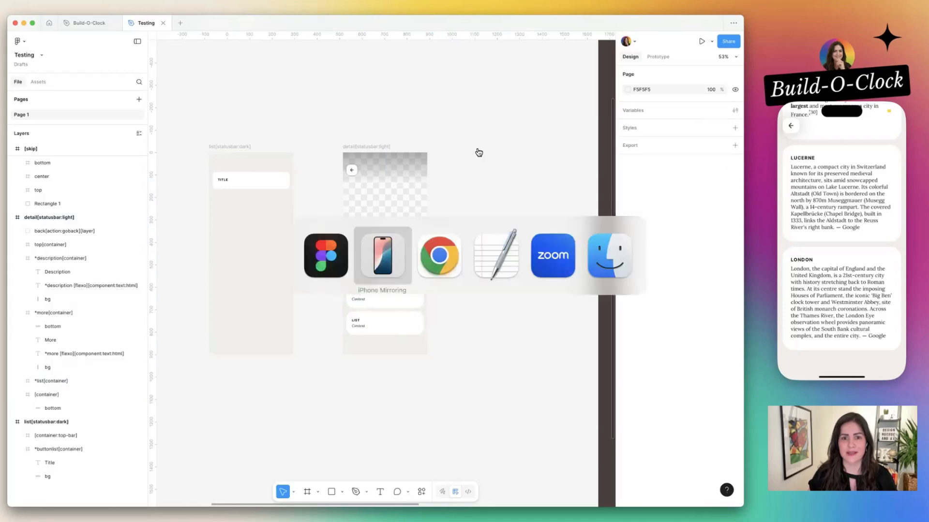
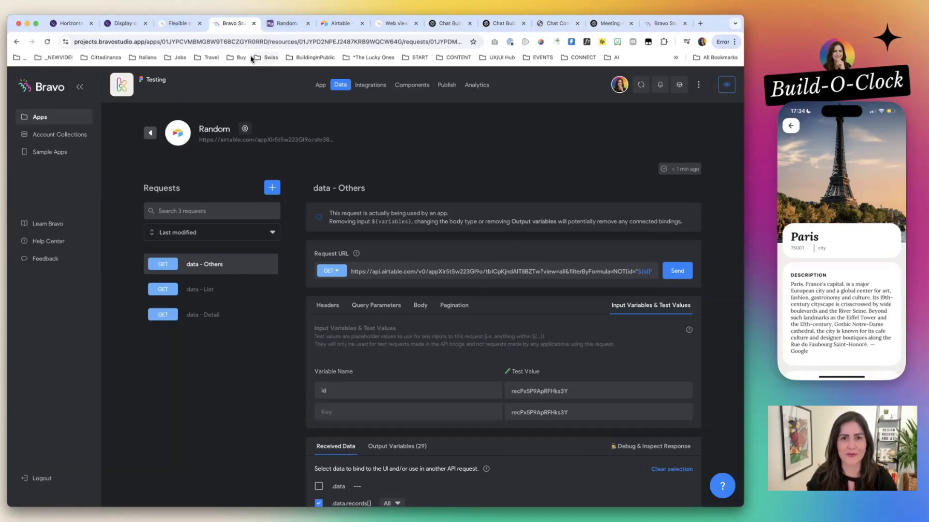
pyautogui.click(182, 26)
pyautogui.click(121, 27)
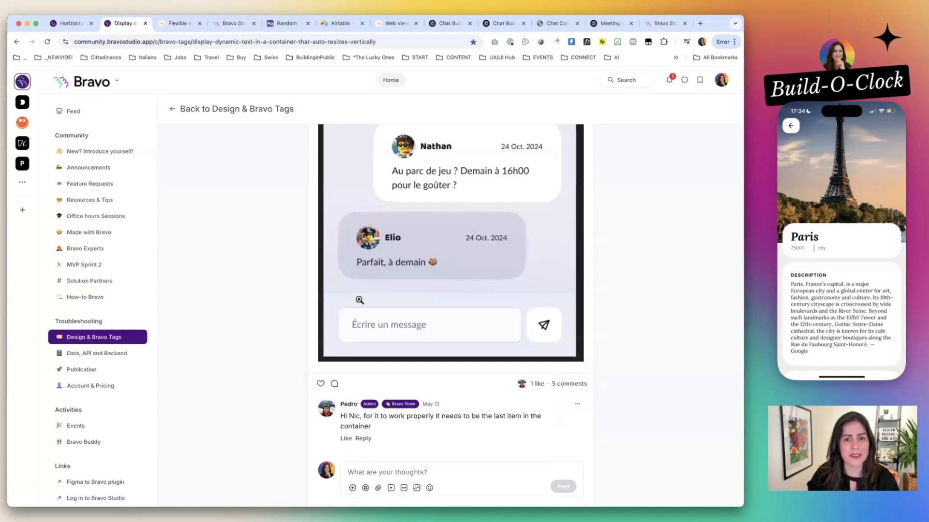
pyautogui.scroll(6, 359, 299)
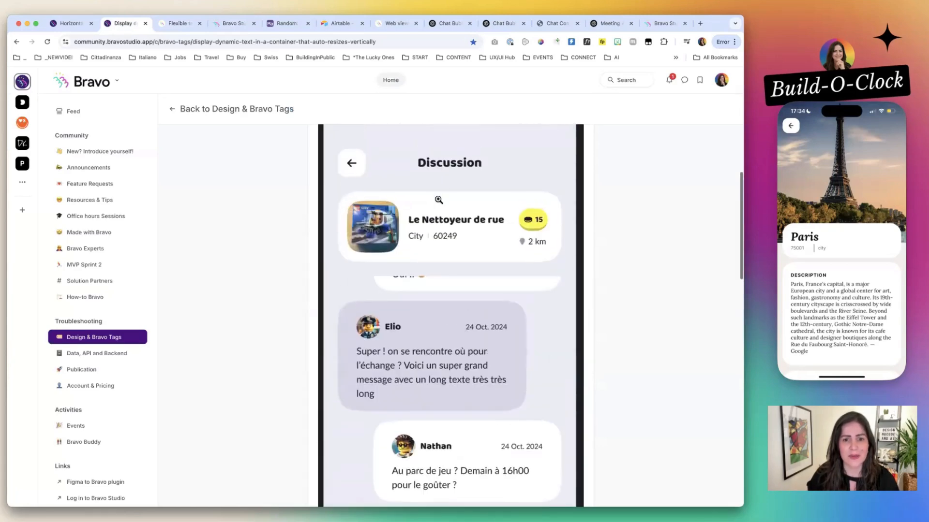
pyautogui.scroll(-5, 462, 305)
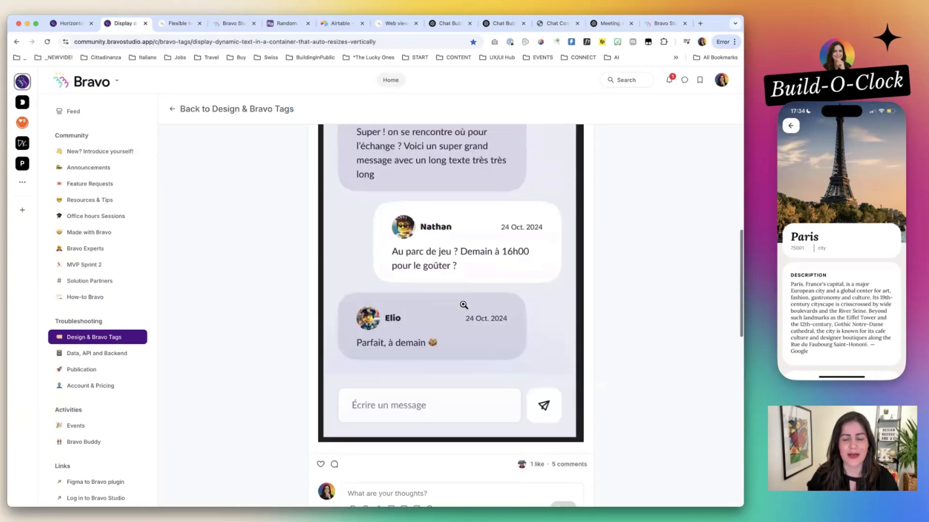
pyautogui.scroll(6, 464, 304)
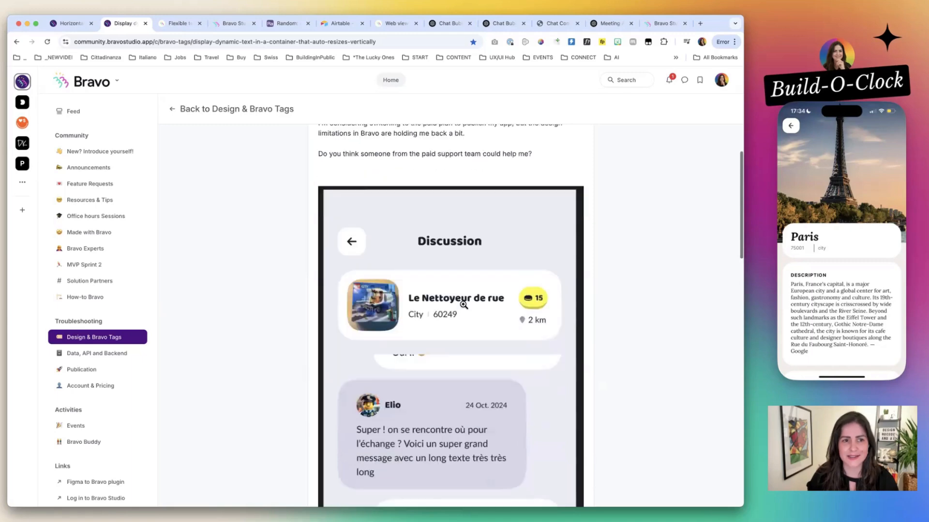
pyautogui.scroll(-7, 464, 305)
pyautogui.scroll(2, 463, 305)
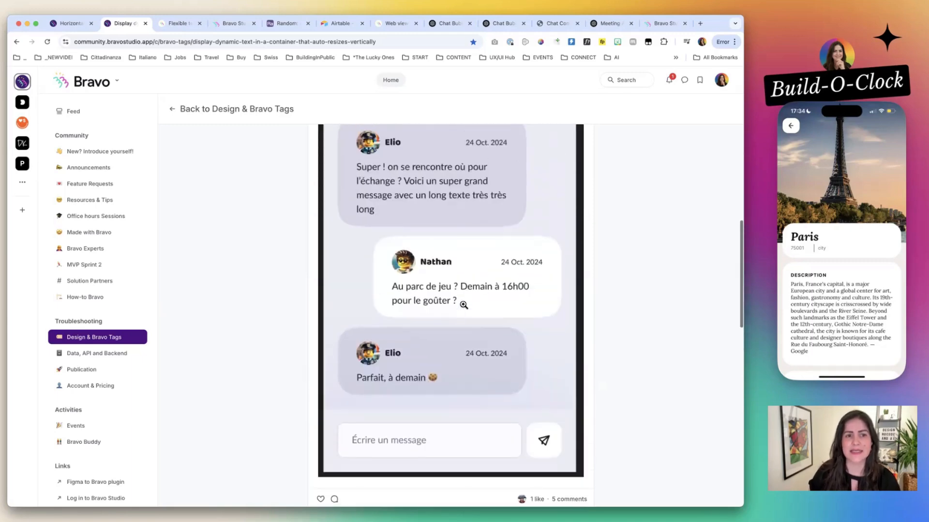
pyautogui.scroll(1, 464, 305)
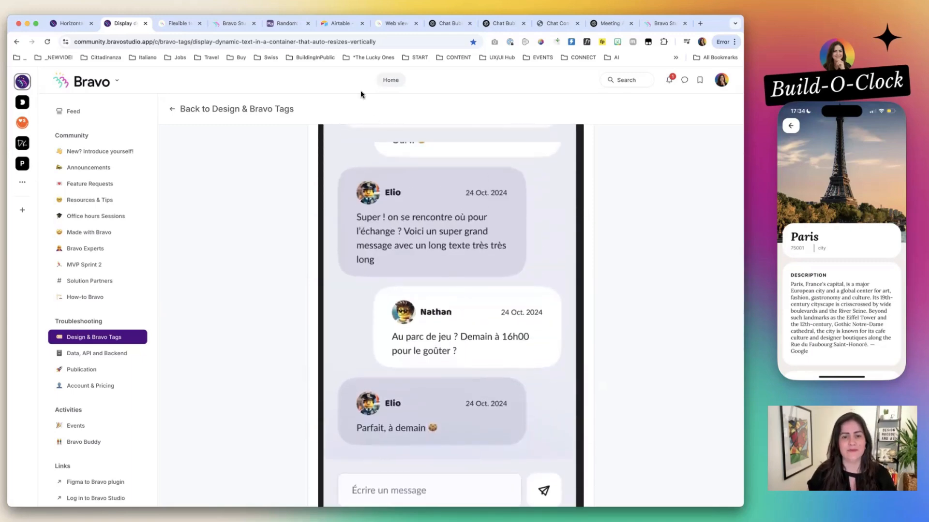
# Open the first Chat Bubble conversation in ChatGPT and examine the prompt and the generated HTML, CSS and JavaScript code.
pyautogui.press('super+Tab')
pyautogui.press('super+Tab')
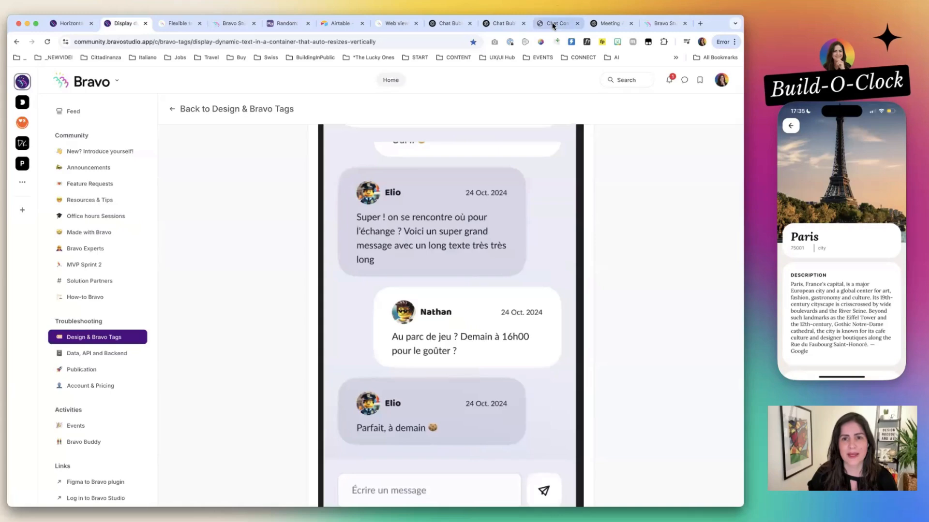
pyautogui.click(503, 23)
pyautogui.click(449, 23)
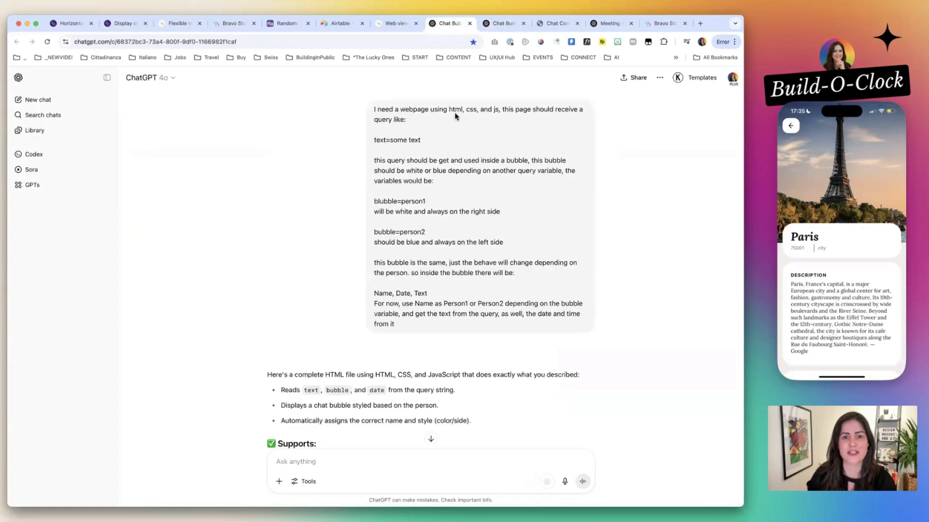
pyautogui.scroll(-12, 455, 116)
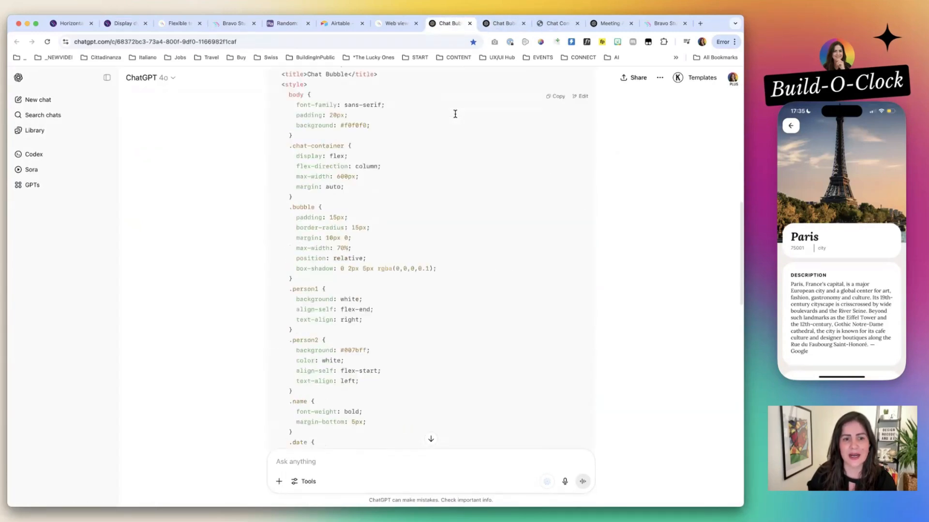
pyautogui.scroll(-10, 400, 239)
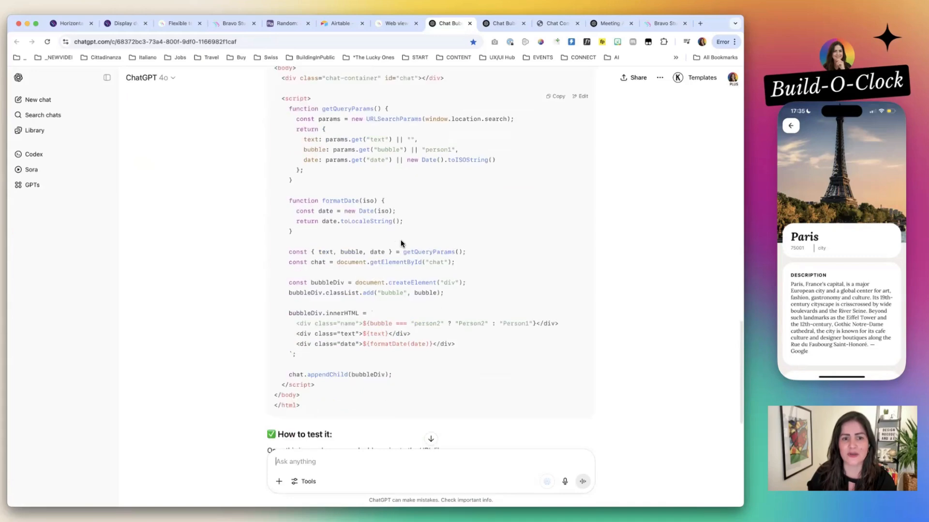
pyautogui.scroll(2, 401, 240)
pyautogui.scroll(-5, 400, 240)
pyautogui.scroll(2, 401, 239)
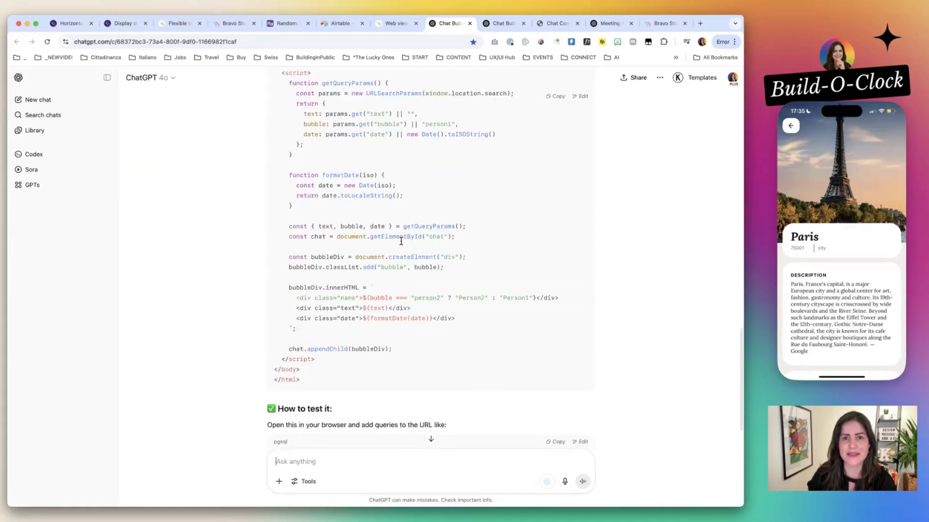
pyautogui.scroll(7, 435, 169)
# Open the second Chat Bubble conversation in ChatGPT and review the generated conversation.json, ChatBubble.js and HTML page code.
pyautogui.click(504, 27)
pyautogui.scroll(8, 469, 187)
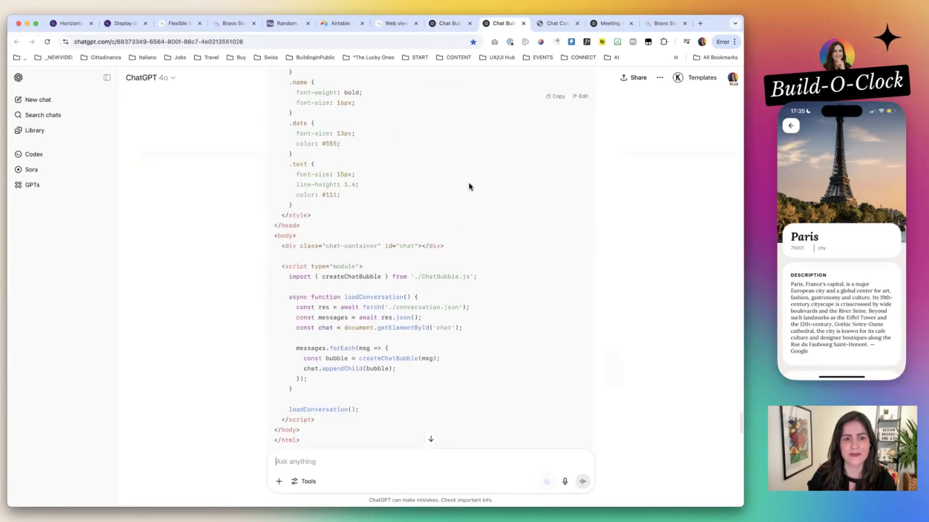
pyautogui.scroll(15, 468, 186)
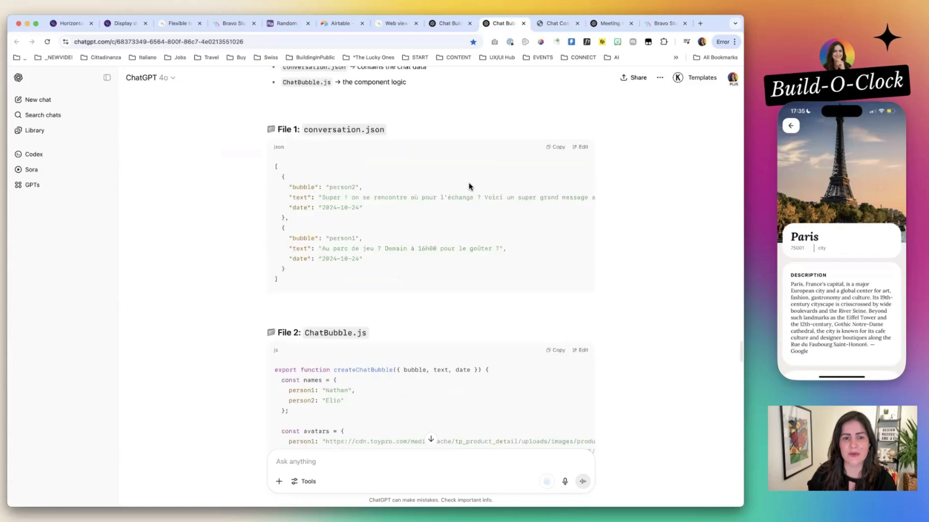
pyautogui.scroll(-15, 469, 187)
pyautogui.scroll(8, 469, 187)
# Open the published chat page at vitaminak.design/component.html and examine its message bubbles.
pyautogui.click(546, 27)
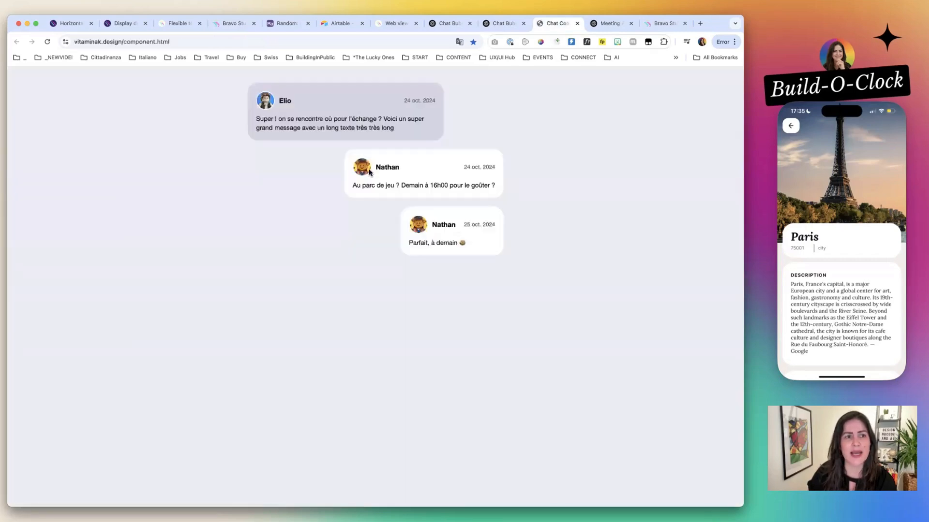
pyautogui.moveTo(261, 114); pyautogui.dragTo(485, 246)
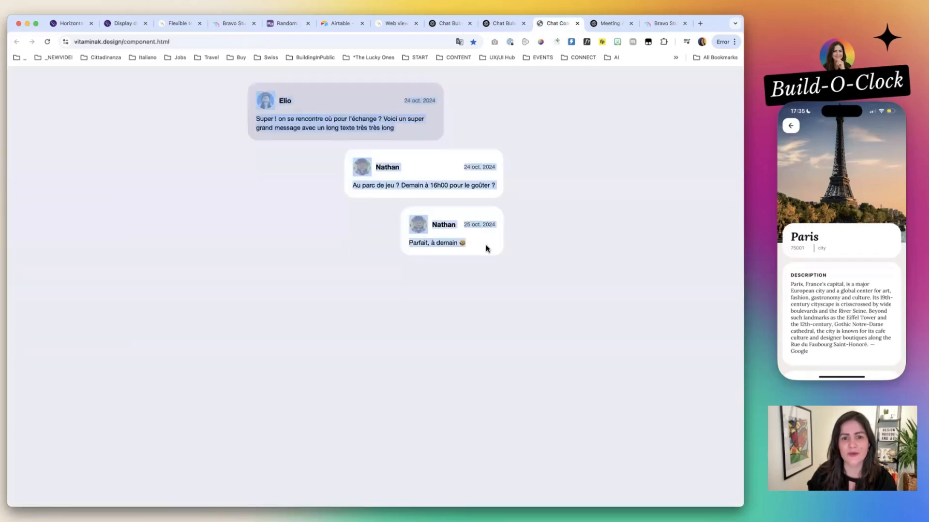
pyautogui.click(486, 245)
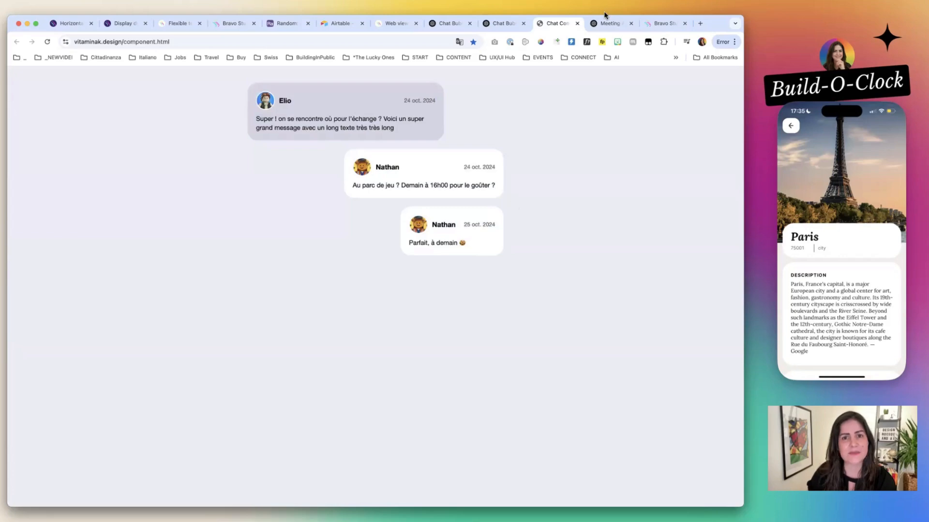
# Open the Web view article in the Bravo Studio Help Center and read the tag syntax and how to add it.
pyautogui.click(186, 25)
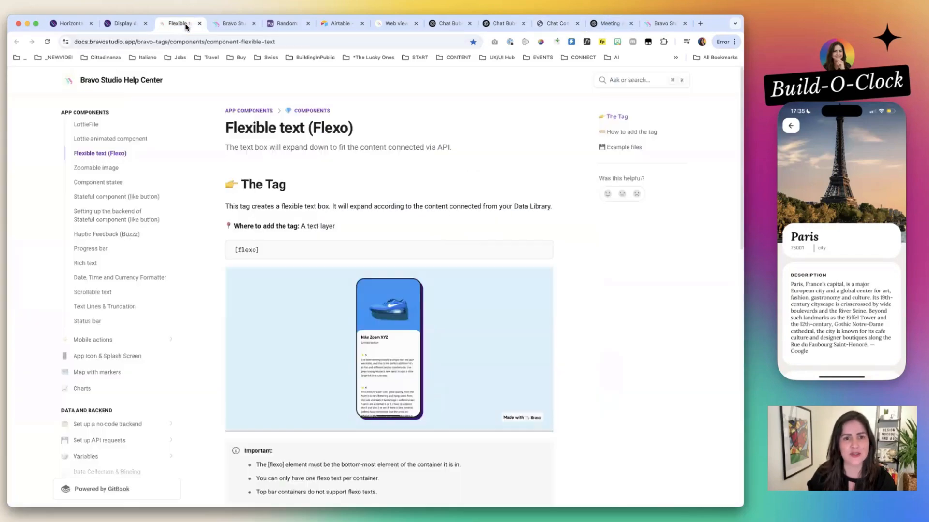
pyautogui.click(396, 24)
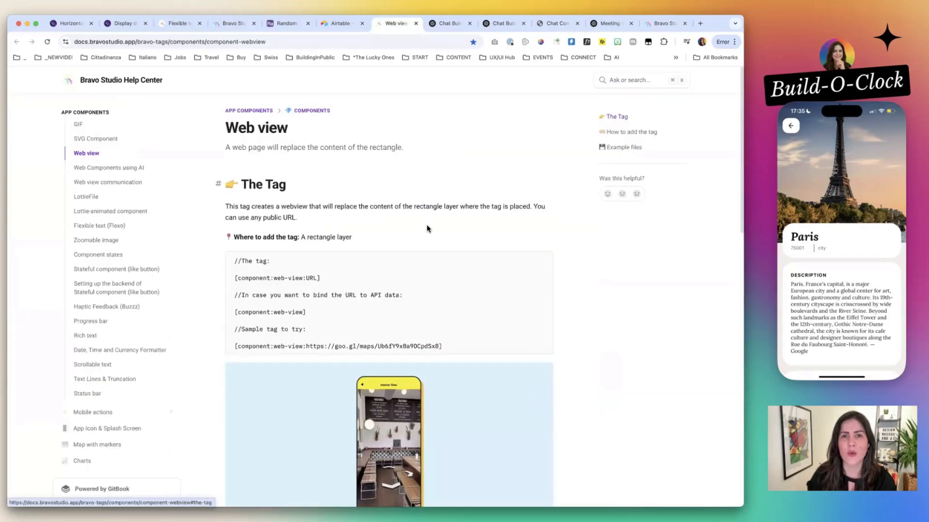
pyautogui.scroll(-5, 426, 228)
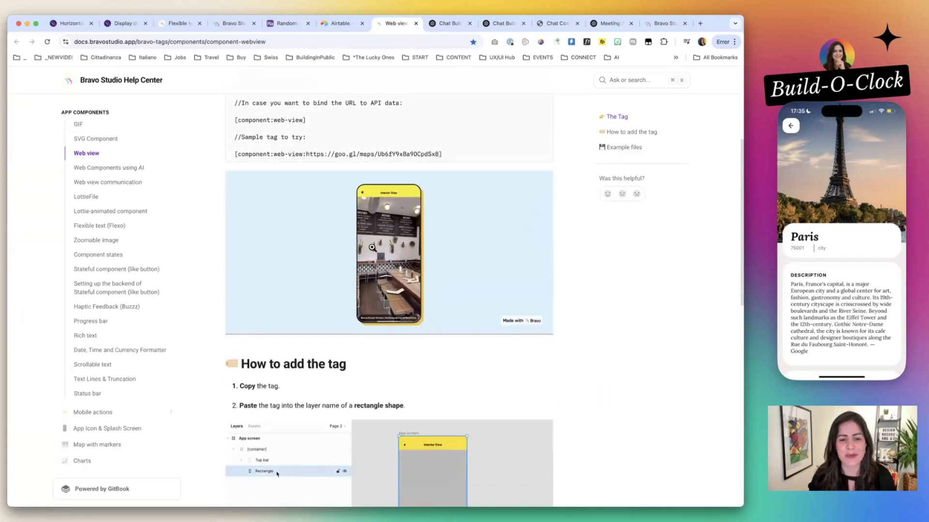
# Switch to Figma, duplicate the detail[statusbar:light] frame and place the copy a little apart from the original.
pyautogui.press('super+Tab')
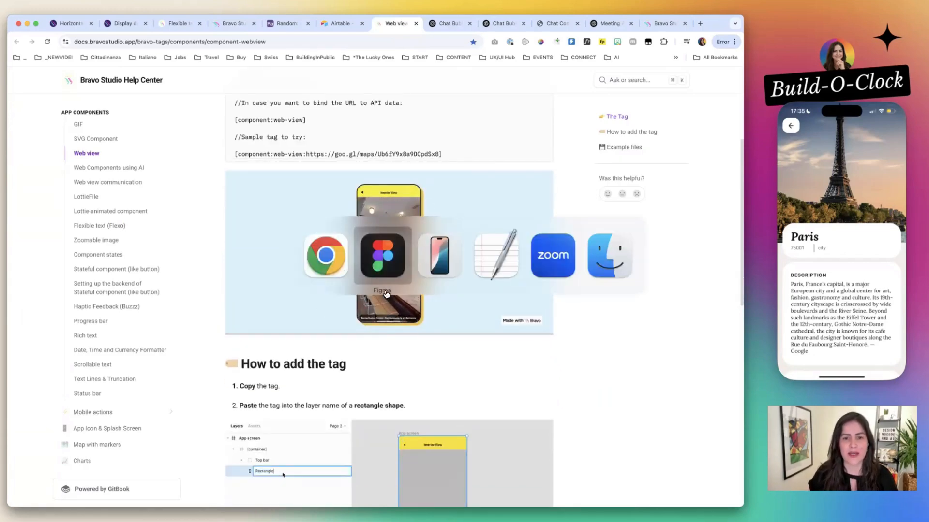
pyautogui.press('super+Tab')
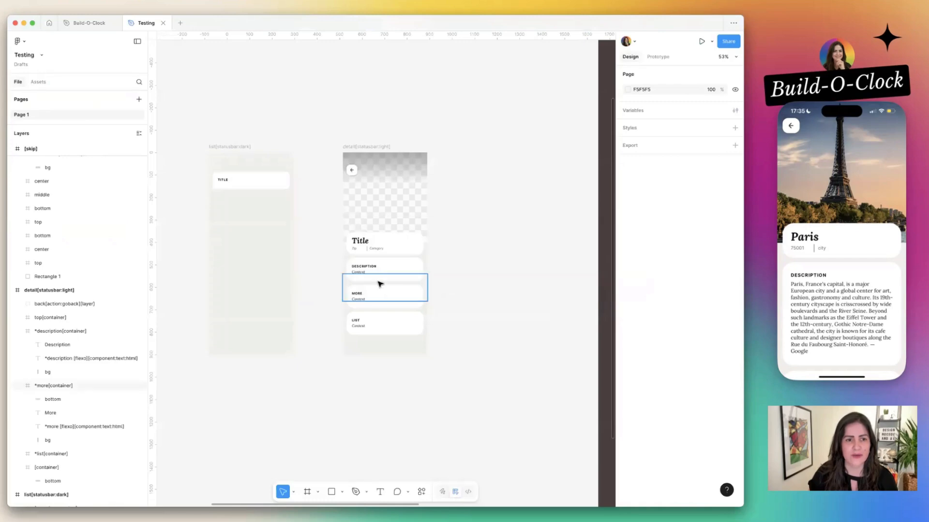
pyautogui.click(356, 147)
pyautogui.press('super+d')
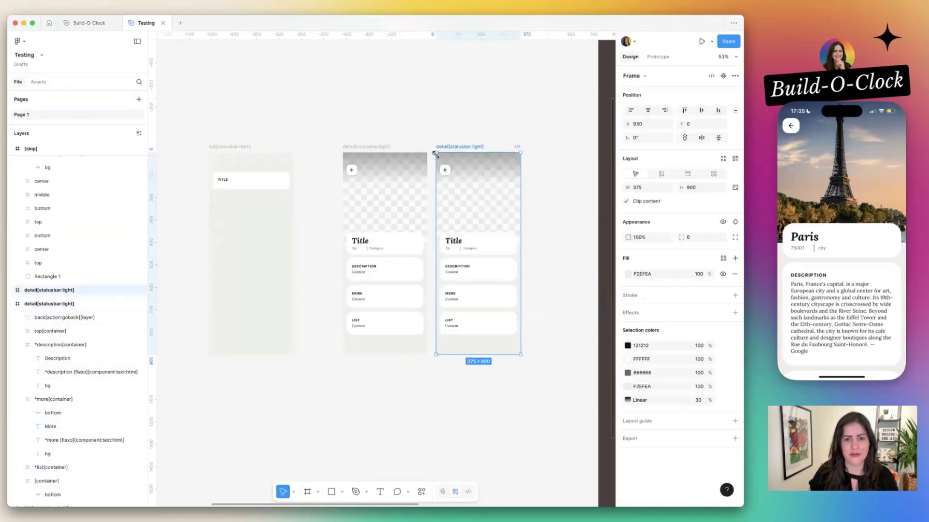
pyautogui.moveTo(445, 148); pyautogui.dragTo(476, 148)
# Strip the duplicate down to its back button and image, rename it chat[statusbar:light] and enlarge the image to about 375 × 901.
pyautogui.click(501, 267)
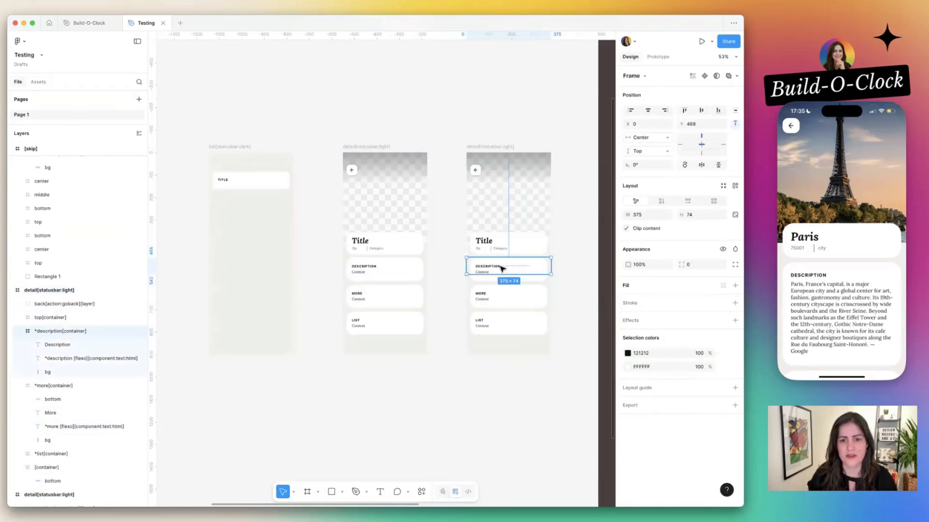
pyautogui.press('Delete')
pyautogui.click(503, 291)
pyautogui.press('Delete')
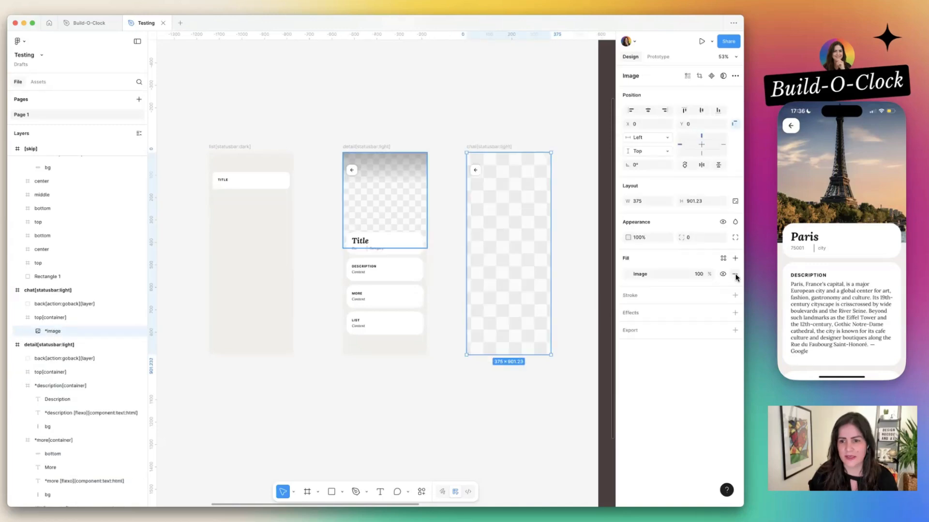
# Replace the image fill of the chat frame's *image layer with a plain solid fill.
pyautogui.click(734, 275)
pyautogui.click(736, 259)
pyautogui.click(574, 258)
# Run the Figma to Bravo Studio plugin and start a Web View tag for the chat frame's *image rectangle.
pyautogui.hscroll(2, 527, 276)
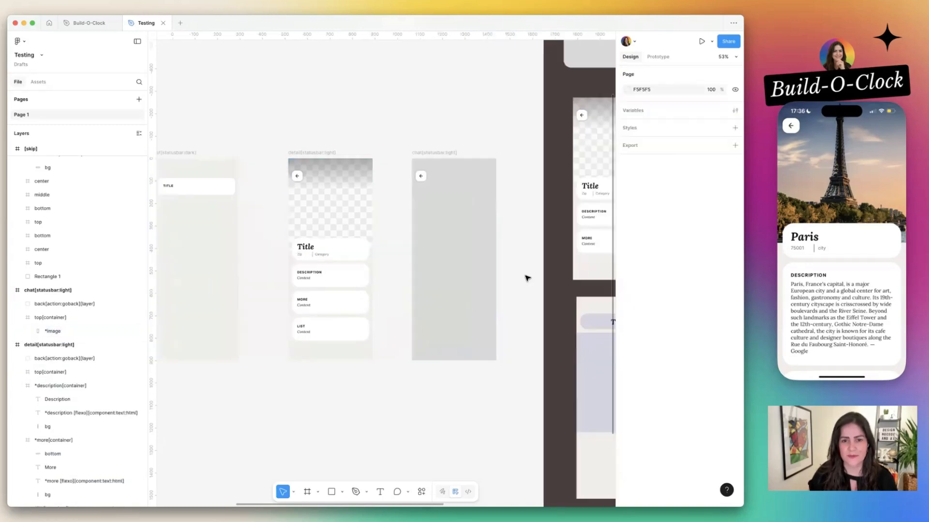
pyautogui.rightClick(527, 276)
pyautogui.moveTo(560, 354)
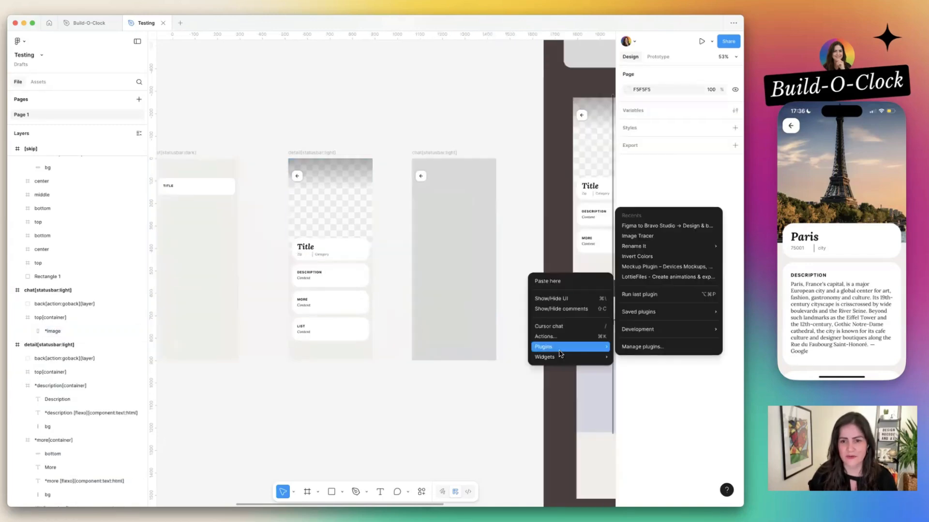
pyautogui.click(666, 226)
pyautogui.click(54, 332)
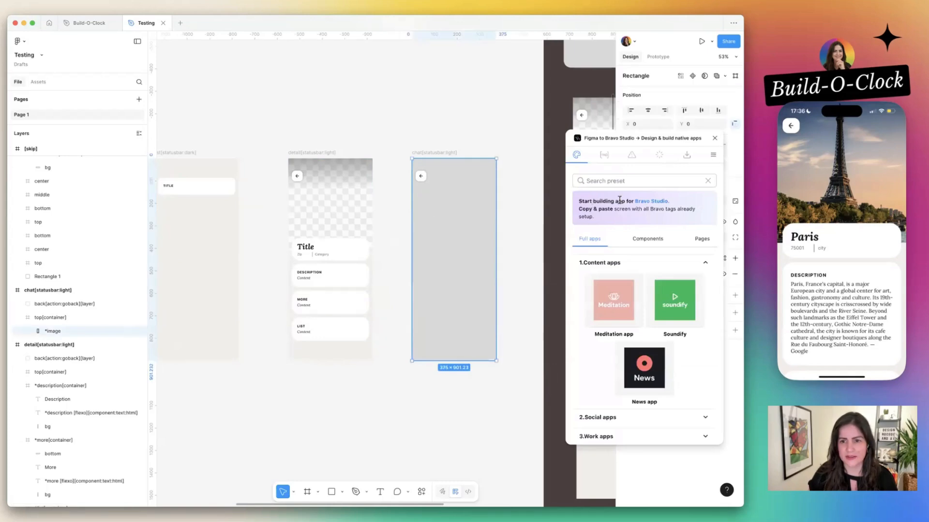
pyautogui.click(605, 157)
pyautogui.click(671, 251)
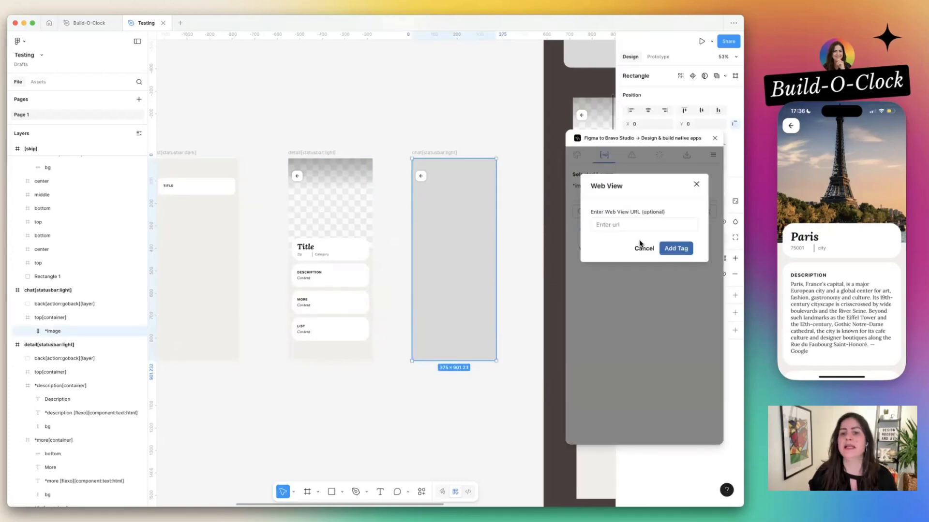
# Copy the chat page address vitaminak.design/component.html from Chrome and add it in Figma as the rectangle's Web View tag URL.
pyautogui.press('super+Tab')
pyautogui.press('super+Tab')
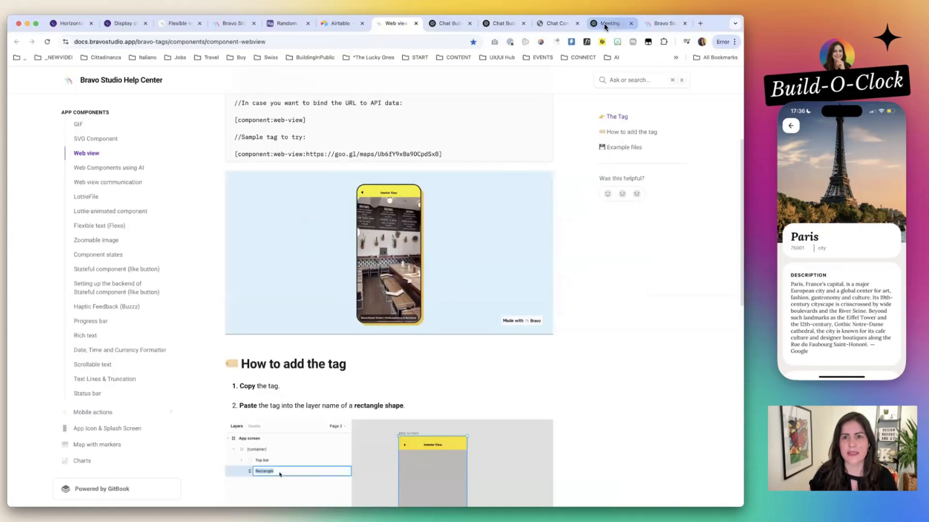
pyautogui.click(550, 27)
pyautogui.click(189, 42)
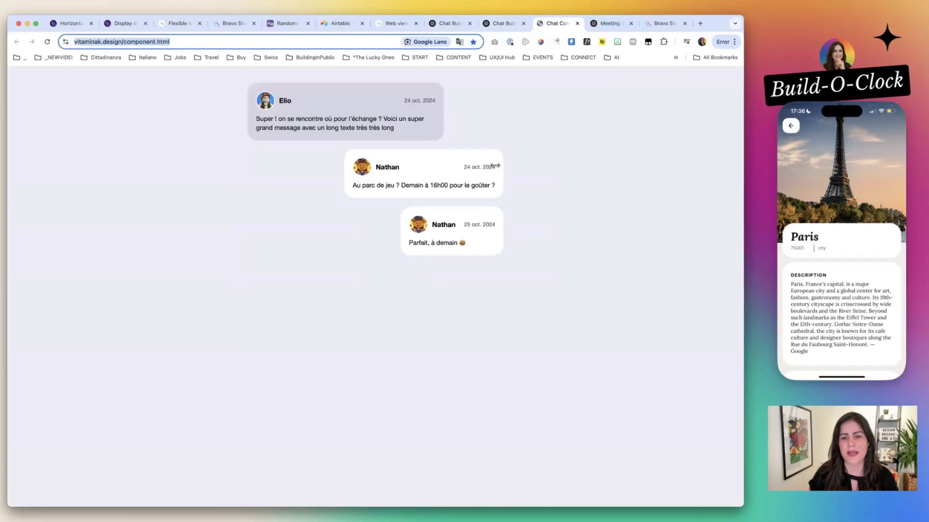
pyautogui.press('super+Tab')
pyautogui.press('super+Tab')
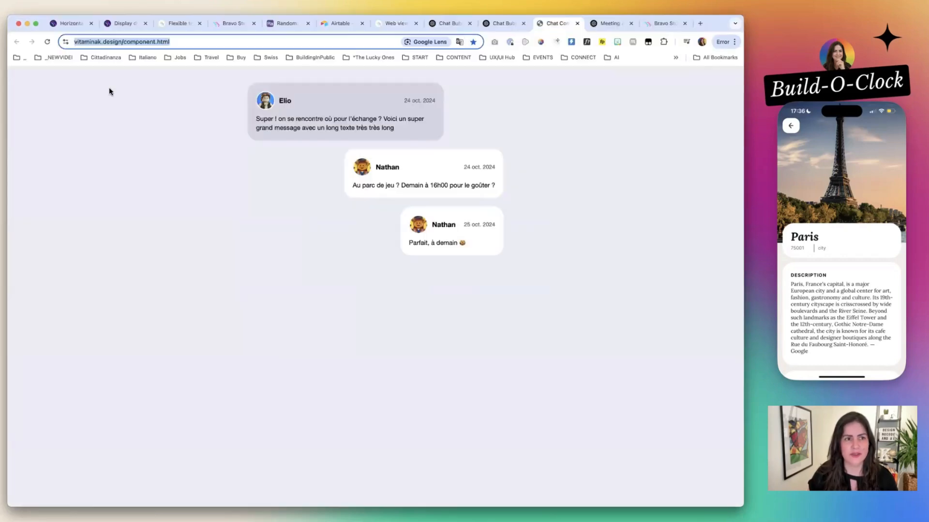
pyautogui.press('super+Tab')
pyautogui.click(455, 139)
pyautogui.press('super+Tab')
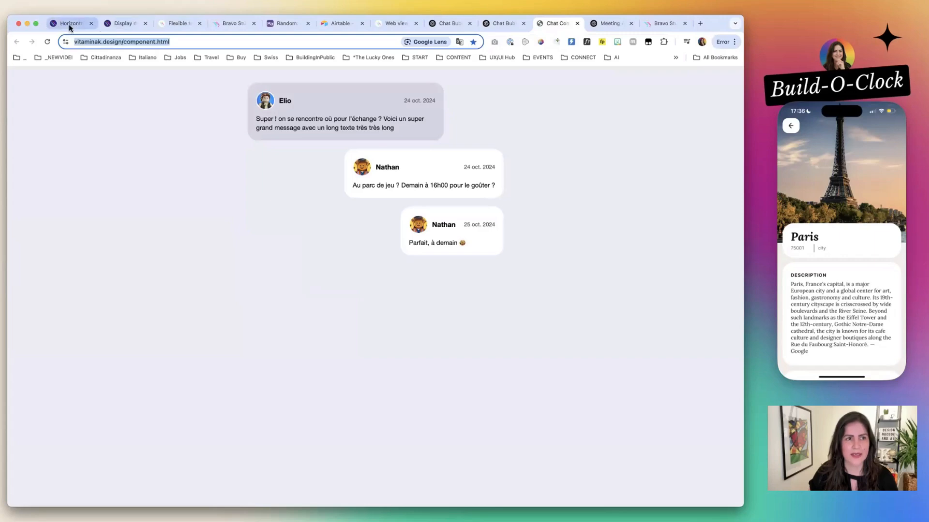
# Switch to the Testing app in Bravo Studio, update it from Figma and open the chat screen in the phone preview.
pyautogui.click(233, 23)
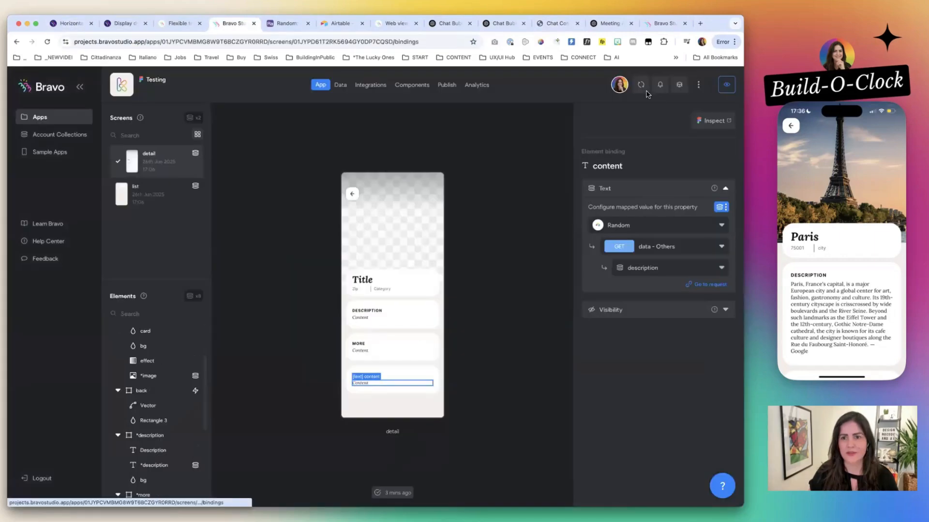
pyautogui.click(831, 274)
pyautogui.click(829, 212)
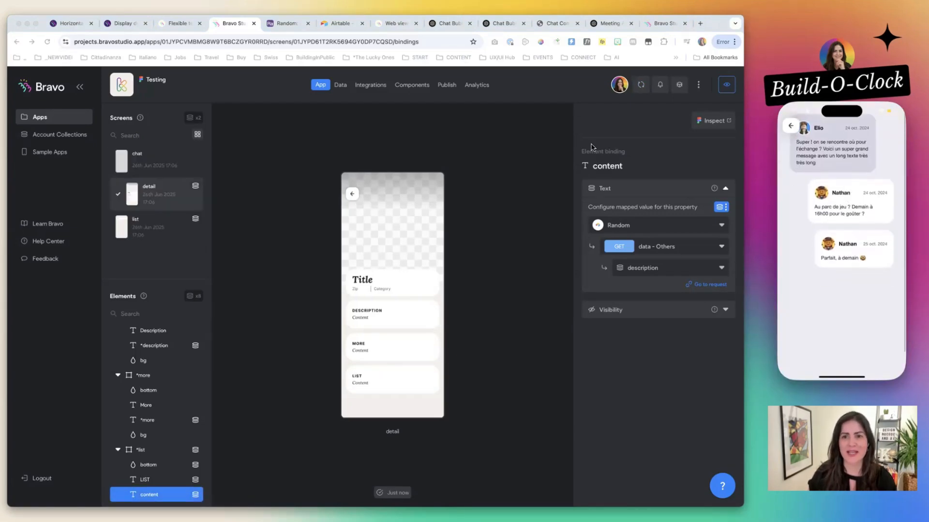
# Examine the prompt of the first Chat Bubble conversation, covering html, css and js and the text and bubble query variables.
pyautogui.click(450, 24)
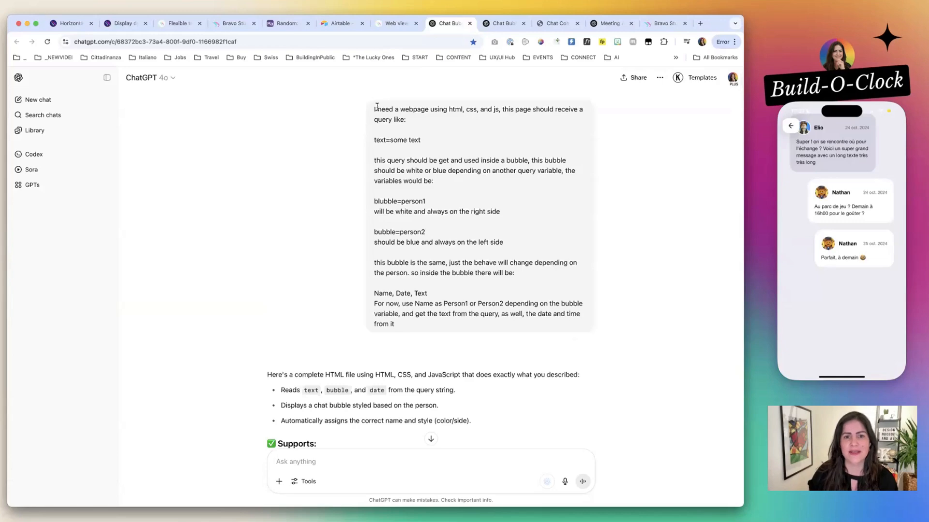
pyautogui.moveTo(442, 121); pyautogui.dragTo(457, 109)
pyautogui.click(450, 109)
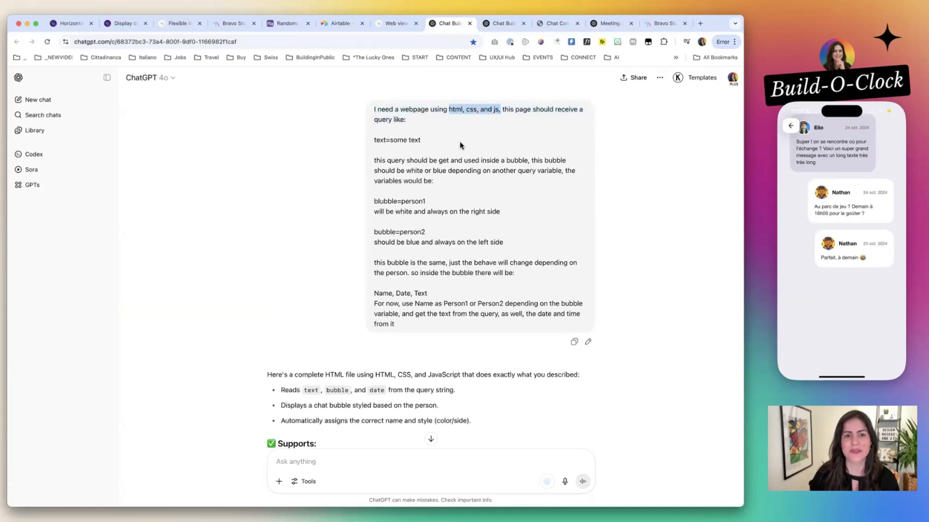
pyautogui.moveTo(373, 140); pyautogui.dragTo(457, 261)
pyautogui.click(389, 265)
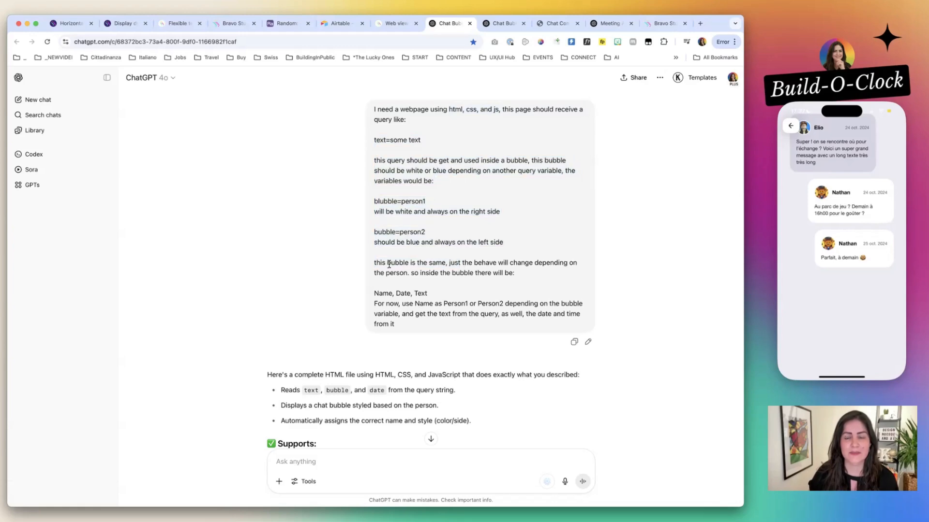
pyautogui.scroll(-2, 361, 289)
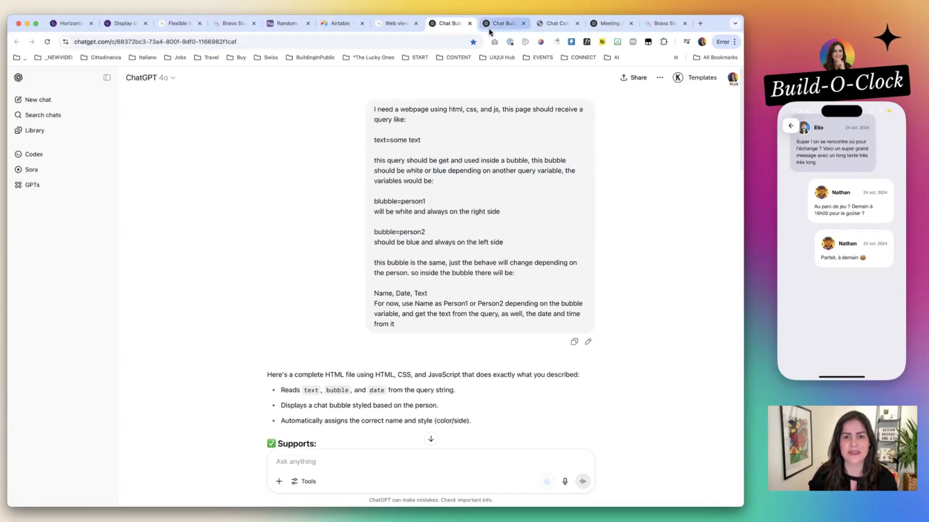
# Open the second Chat Bubble conversation and examine the attached bubble design, the improvement prompt and the revised code.
pyautogui.click(503, 23)
pyautogui.scroll(20, 427, 183)
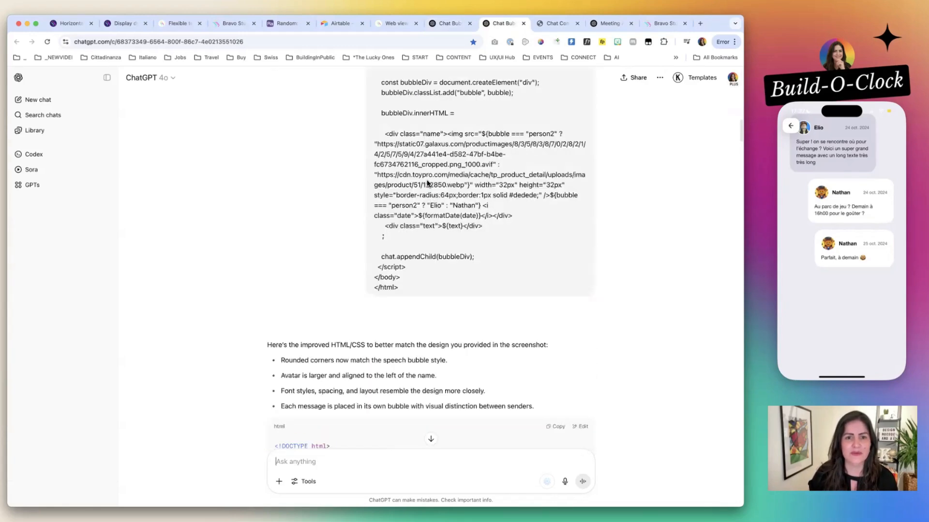
pyautogui.scroll(-20, 415, 268)
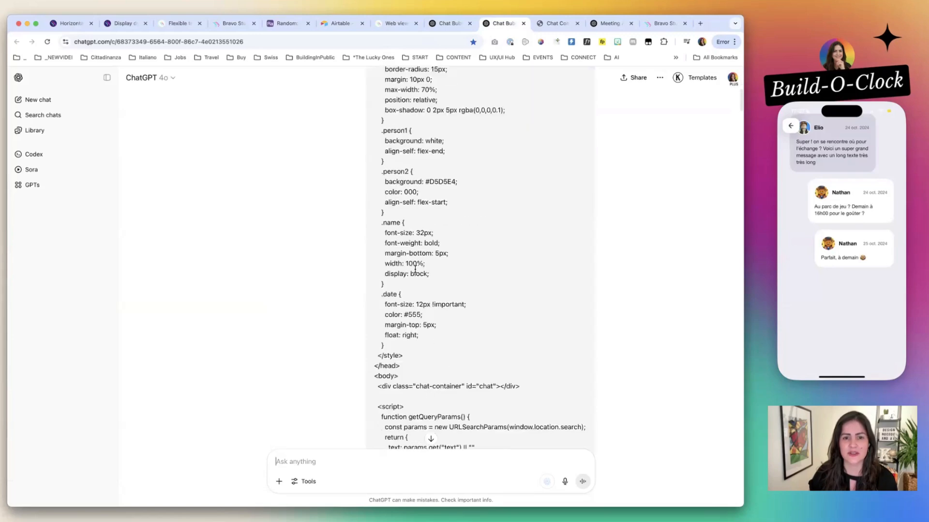
pyautogui.scroll(-5, 414, 272)
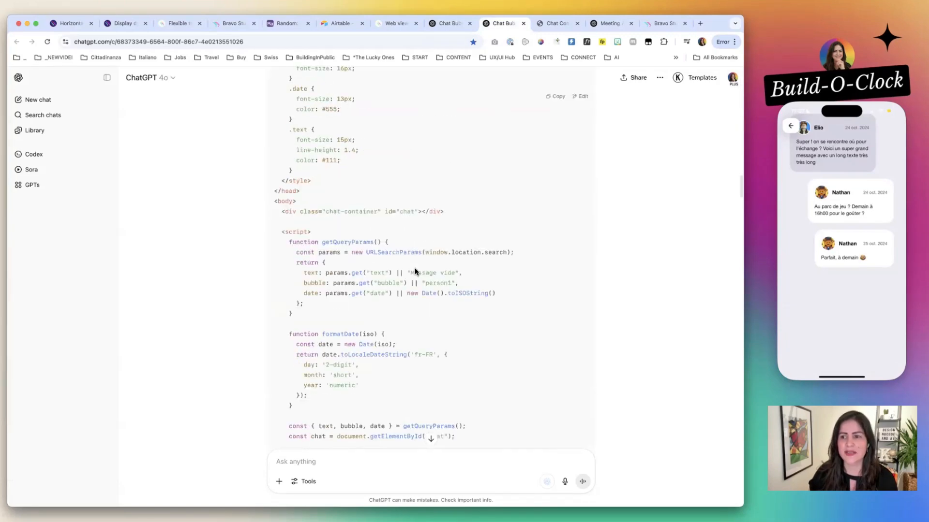
pyautogui.scroll(15, 415, 272)
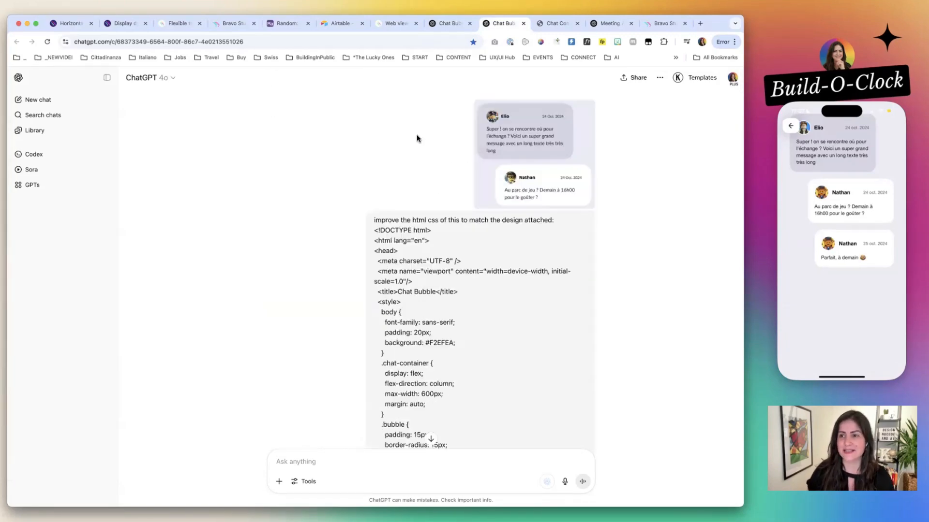